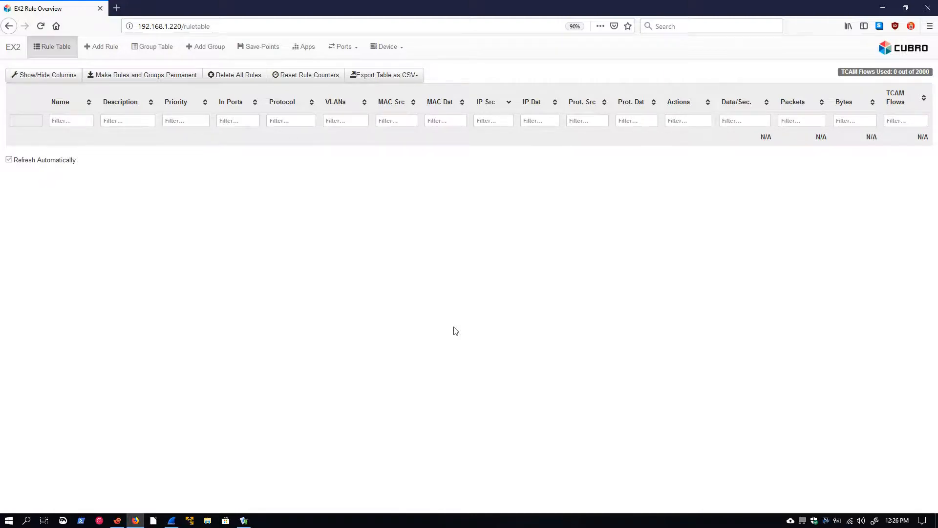
Switch to Wireshark and filter vlan.cap for packets without a VLAN tag using !vlan.id
click(171, 519)
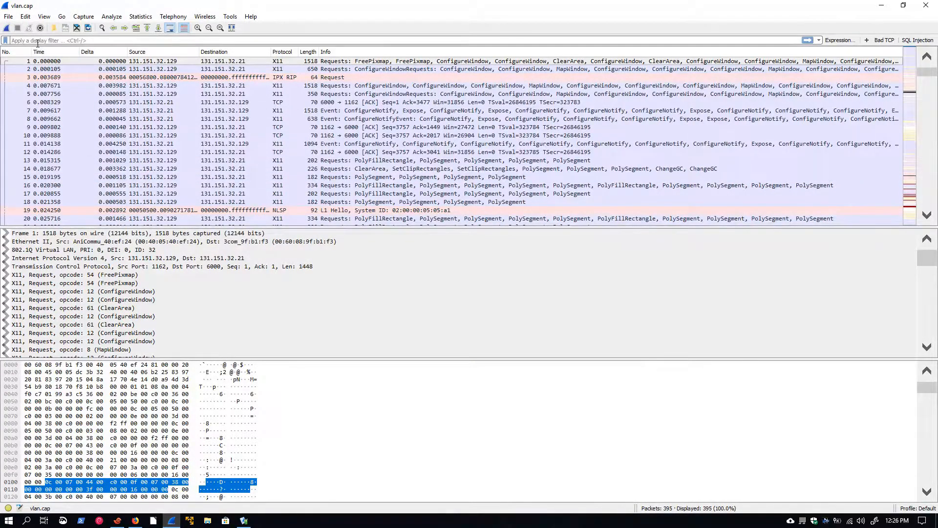
text(!vlan)
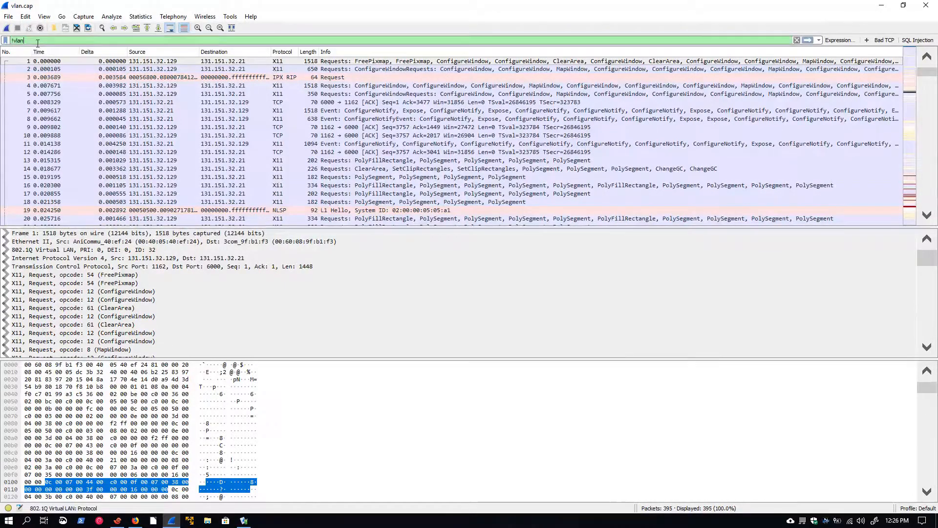
text(.id)
key(Return)
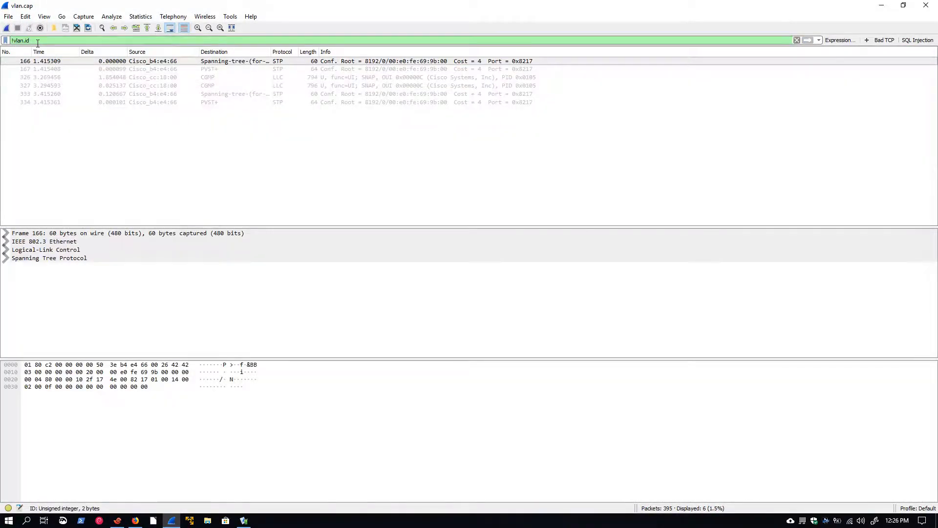
Replace the display filter on vlan.cap with vlan.id==5
key(BackSpace)
key(BackSpace)
key(BackSpace)
key(BackSpace)
key(BackSpace)
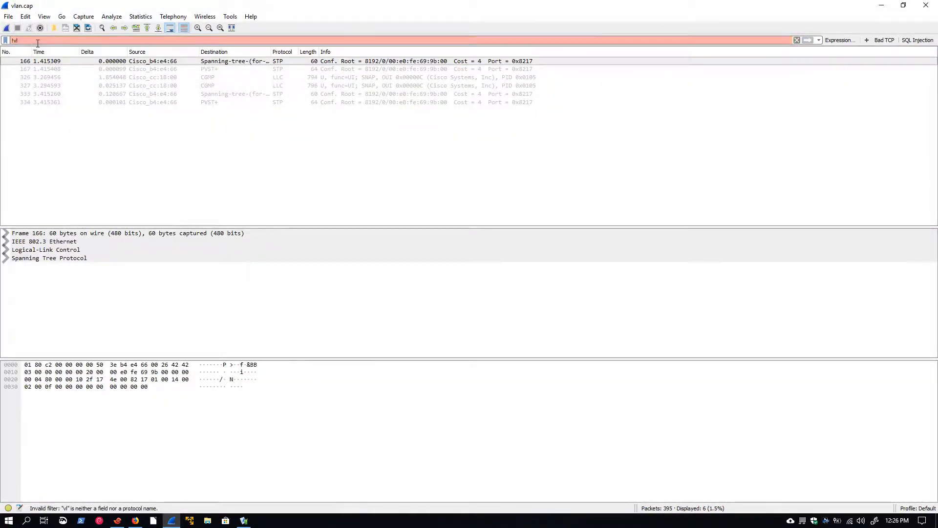
key(BackSpace)
key(BackSpace)
key(BackSpace)
text(vlan)
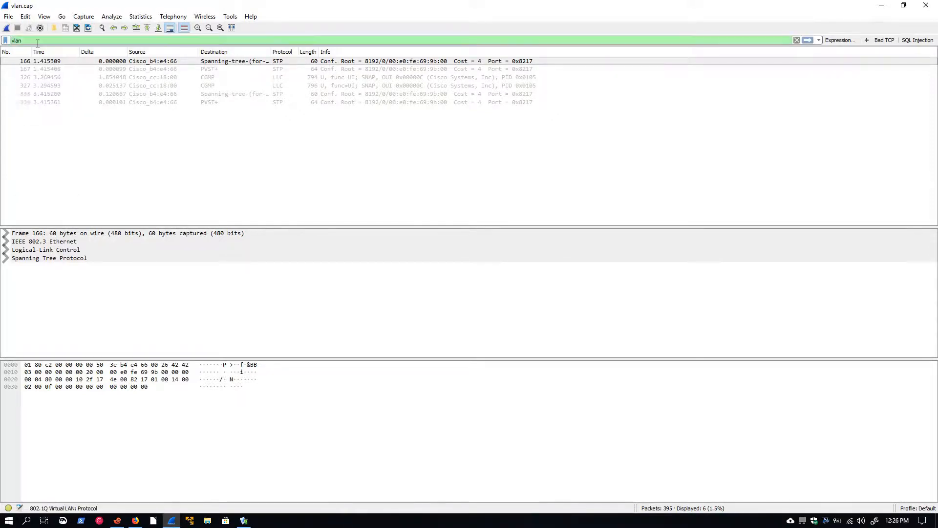
text(.id==5)
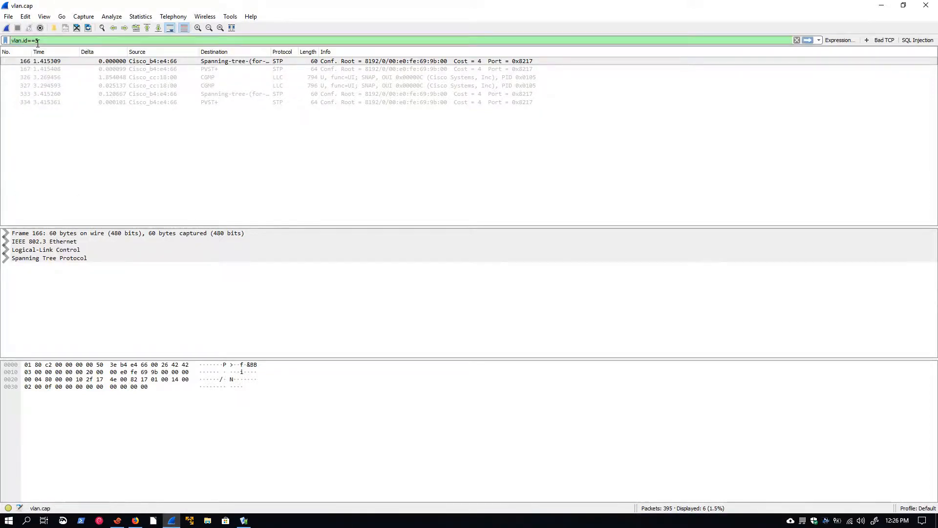
key(Return)
Filter the vlan.cap packets by vlan.id==32, followed by vlan.id==104
key(BackSpace)
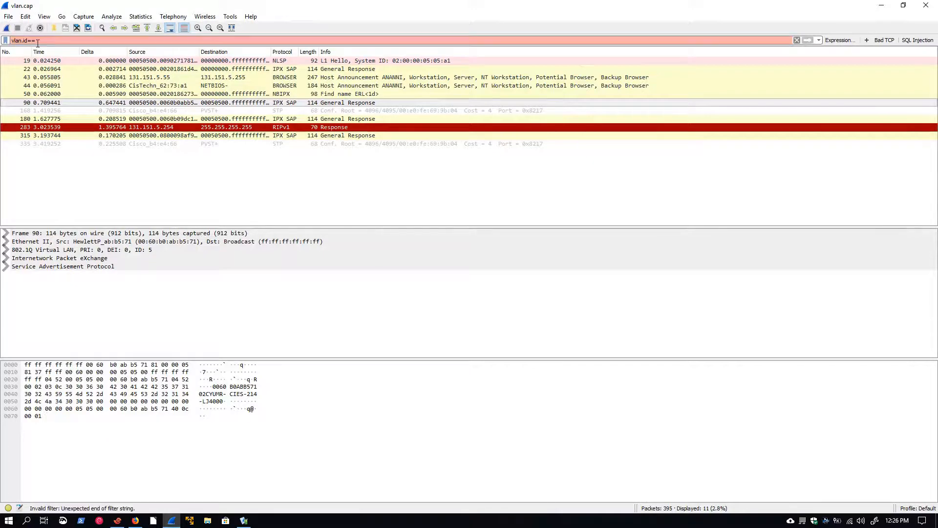
text(32)
key(Return)
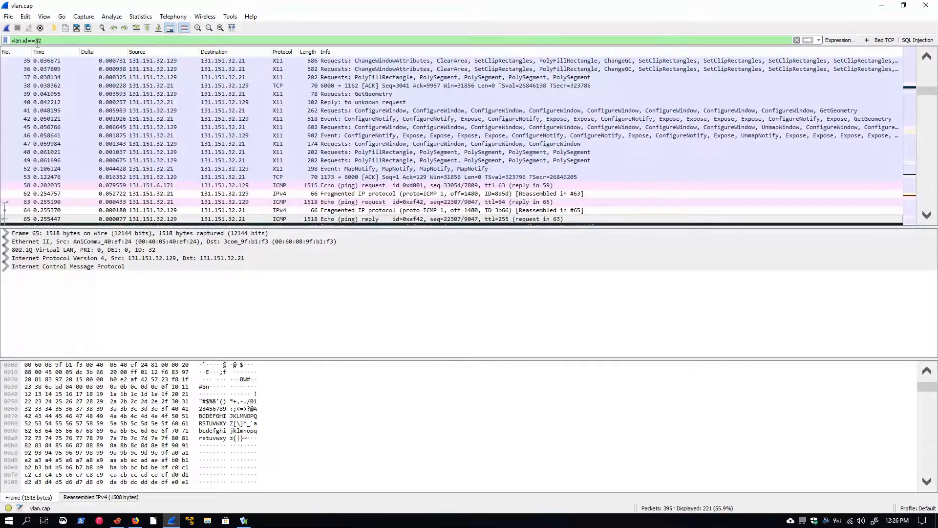
key(BackSpace)
key(BackSpace)
text(104)
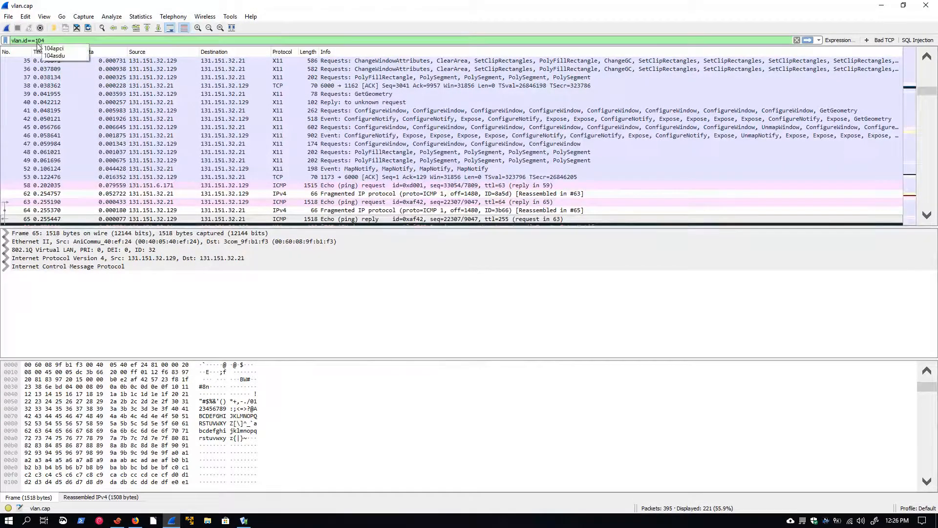
key(Return)
Filter the vlan.cap packets by vlan.id==108 and clear the display filter
key(BackSpace)
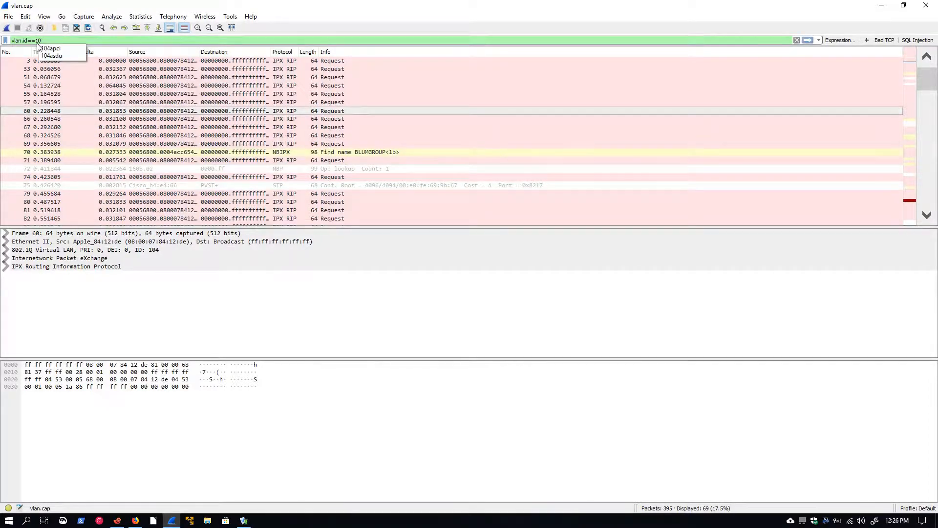
text(8)
key(Return)
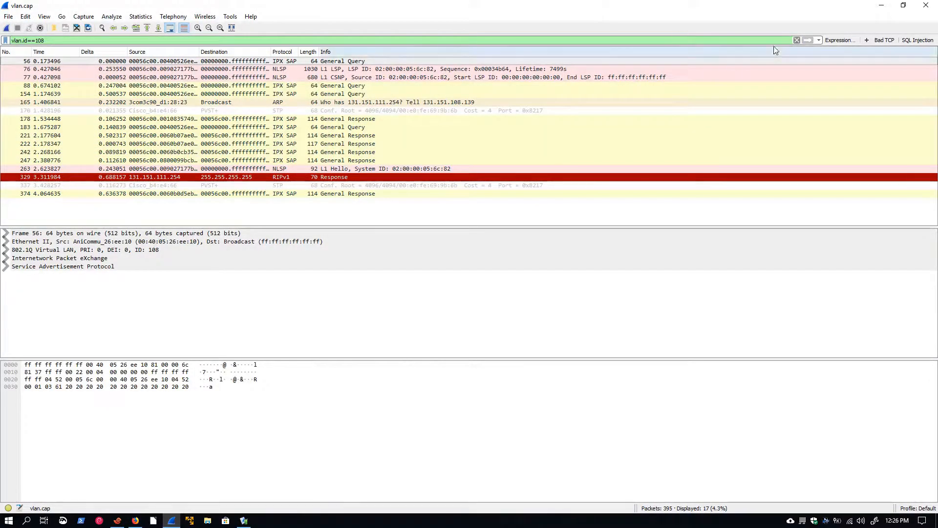
click(797, 40)
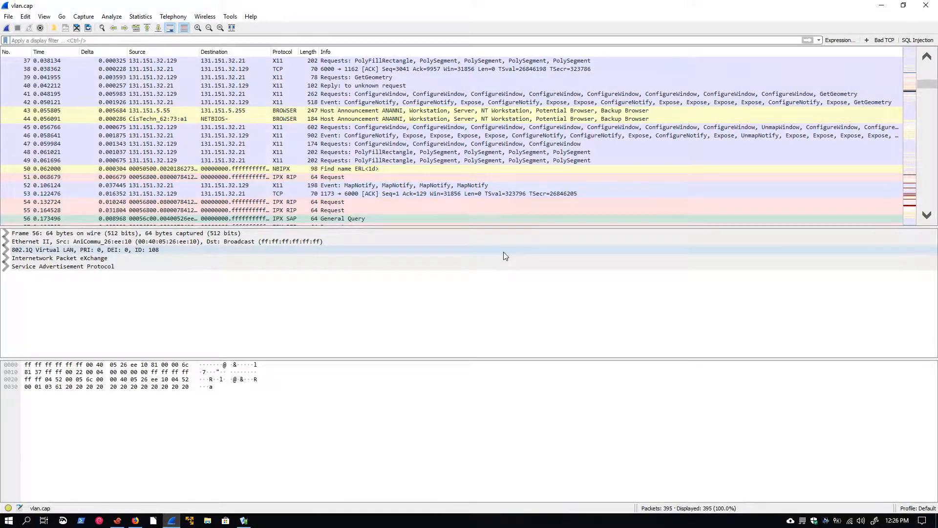
Return to the EX2 web interface and add a rule sending all tagged and untagged traffic from In-Port 1 to output port 4
click(882, 8)
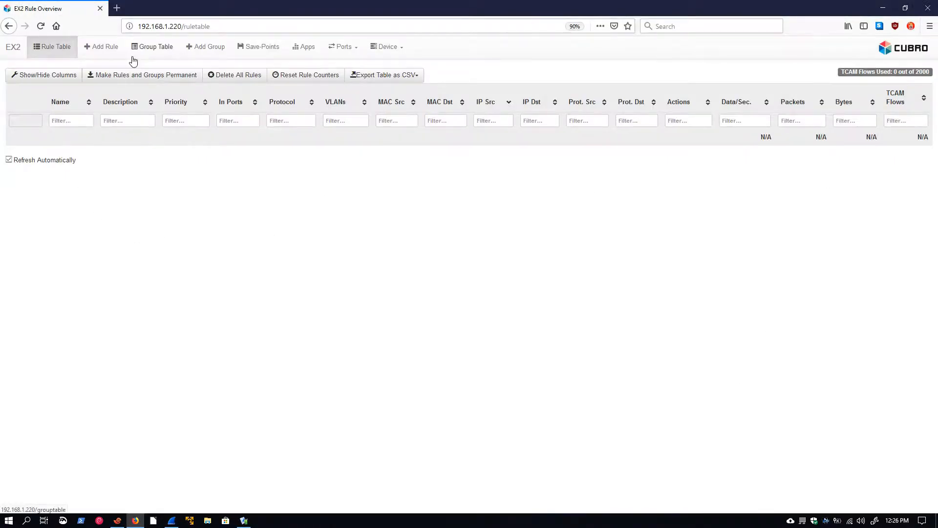
click(98, 46)
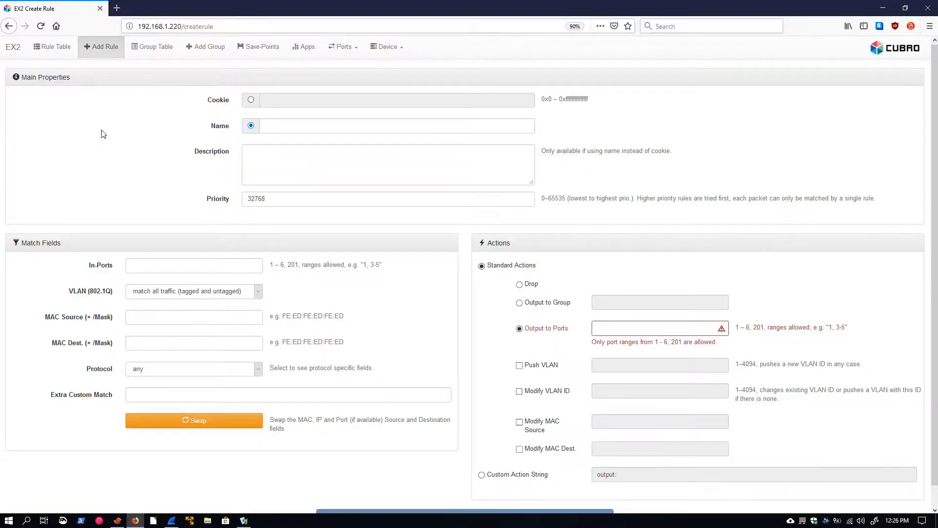
click(153, 267)
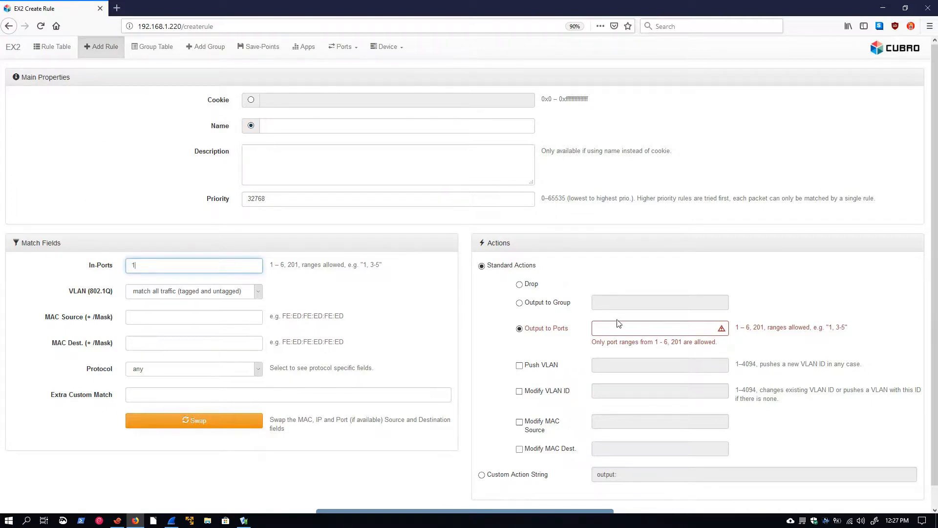
click(601, 332)
text(4)
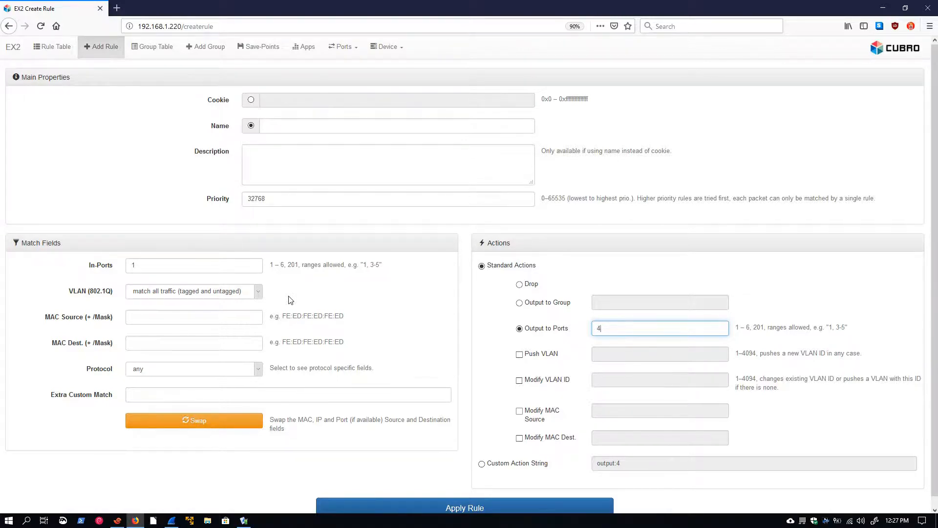
drag(69, 291, 109, 293)
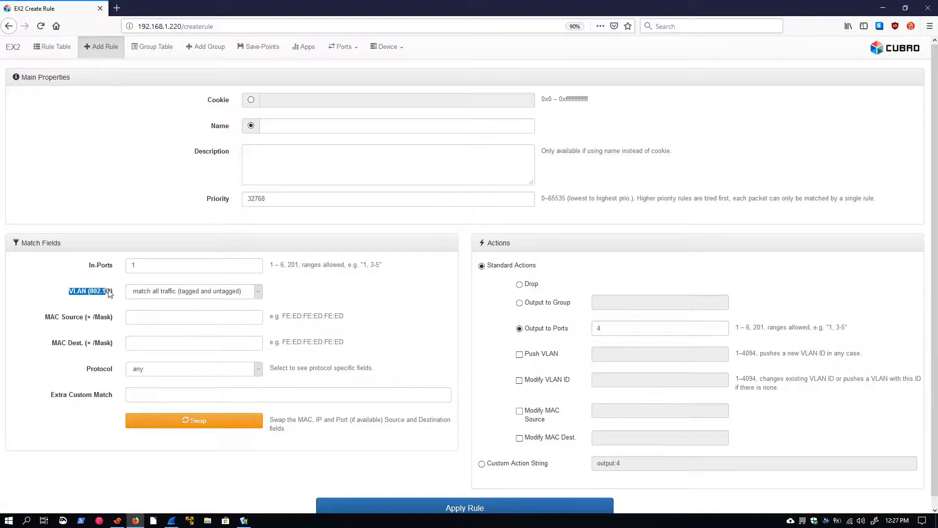
click(61, 293)
scroll(465, 331, down, 1)
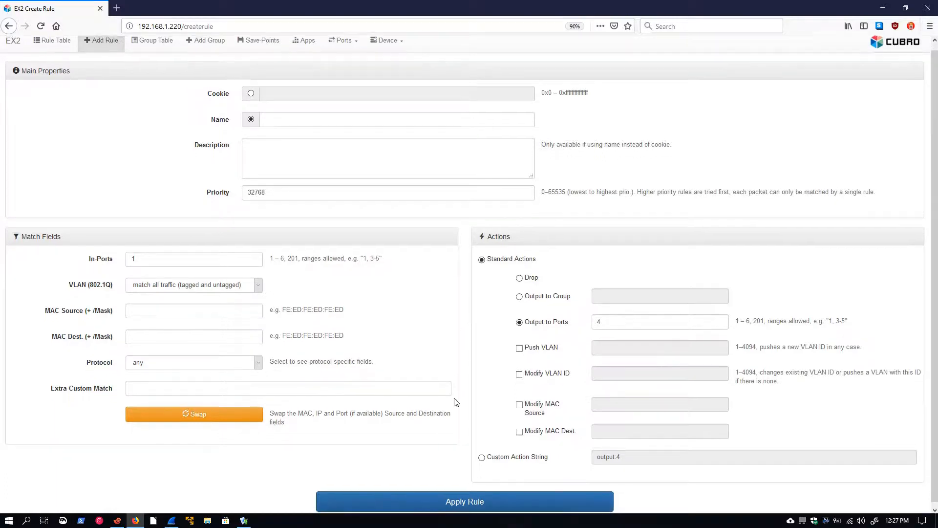
click(464, 498)
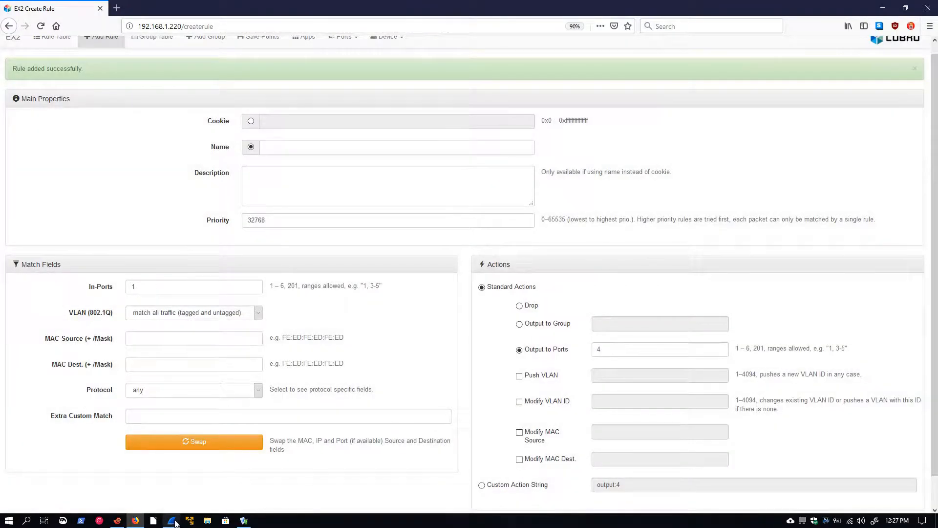
Switch to Wireshark and start a live capture on the Ethernet interface
click(172, 521)
click(40, 28)
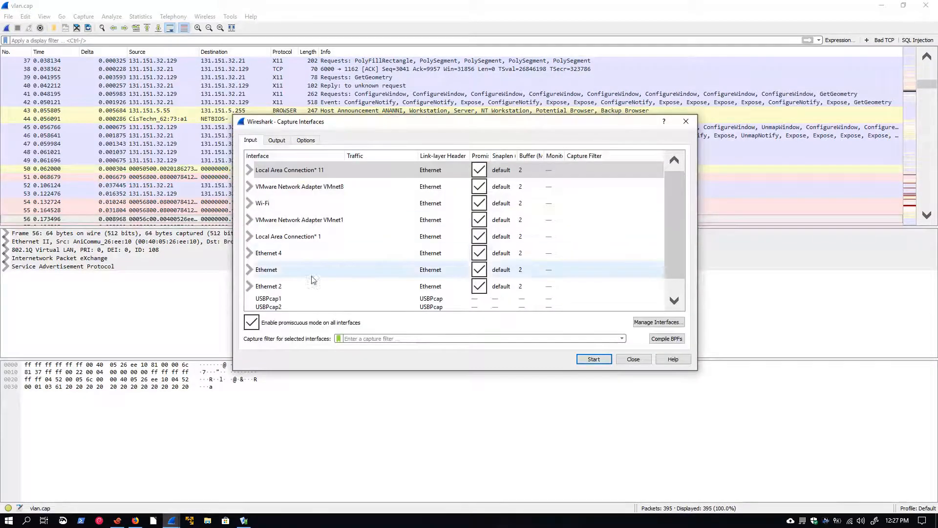
click(299, 269)
click(593, 359)
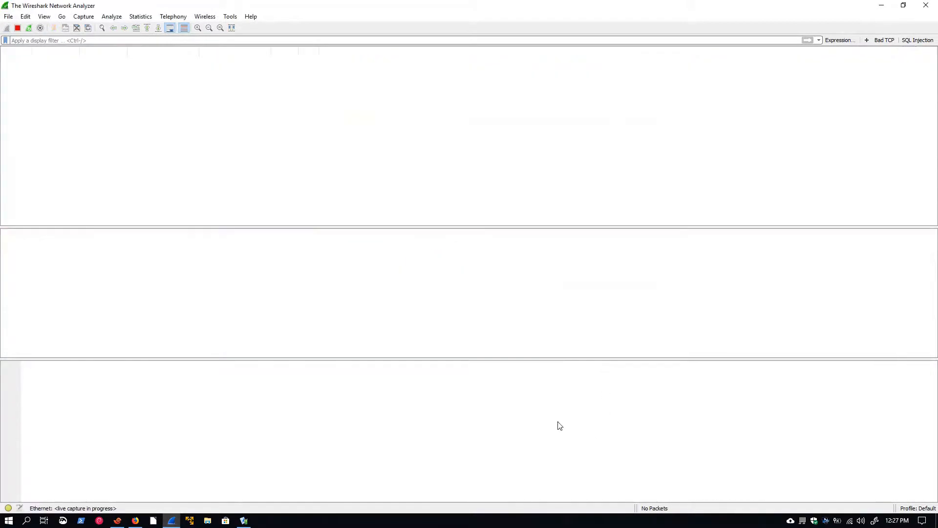
Replay vlan.cap in Colasoft Packet Player and stop the Wireshark capture once the traffic has arrived
click(244, 520)
click(661, 381)
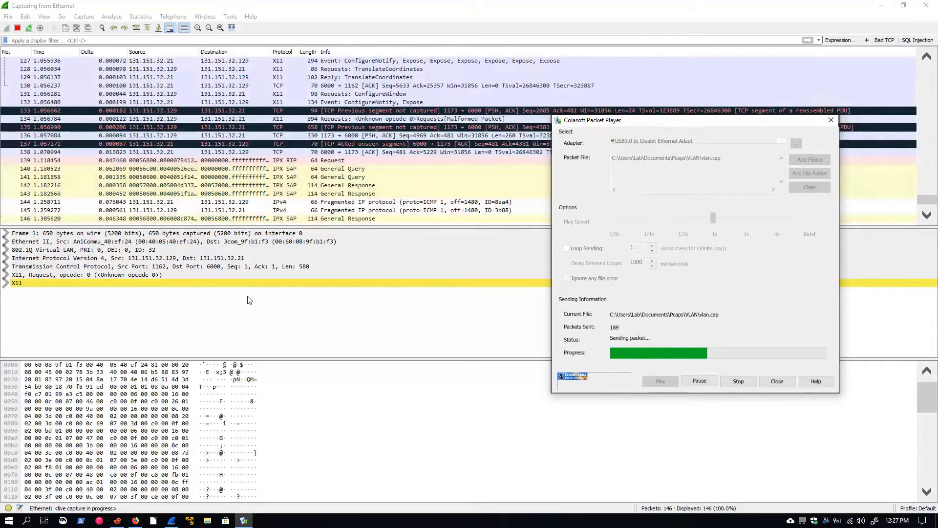
click(249, 299)
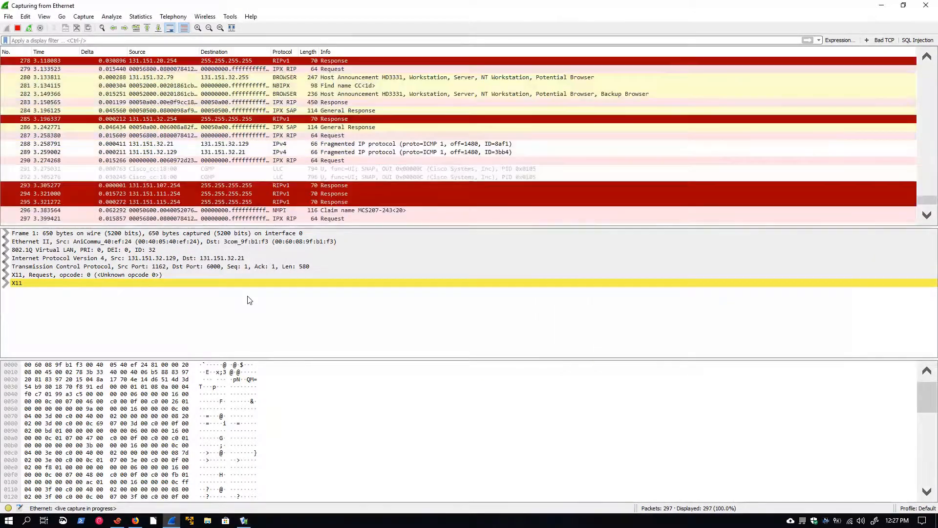
click(17, 28)
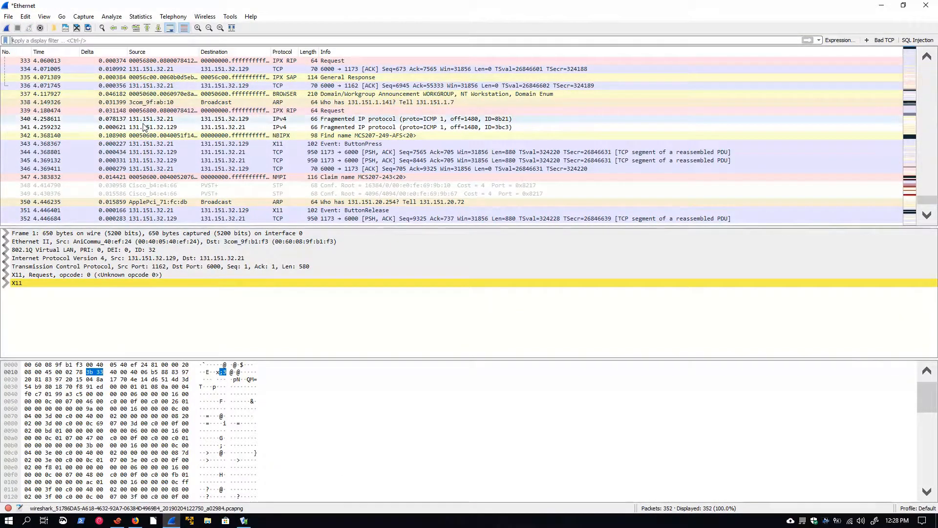
Filter the captured Ethernet traffic for untagged packets using !vlan.id, and erase the expression
text(!vlan.id)
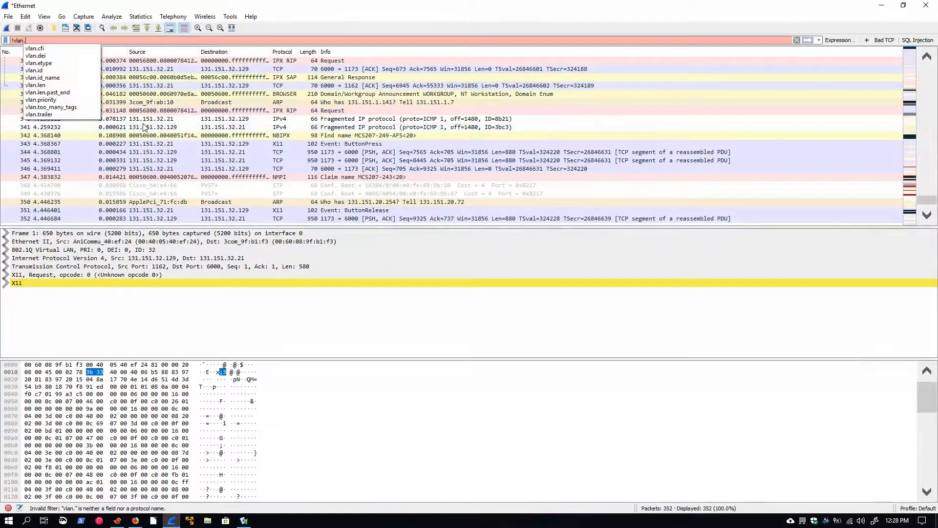
key(Return)
key(BackSpace)
key(BackSpace)
key(BackSpace)
key(BackSpace)
key(BackSpace)
key(BackSpace)
key(BackSpace)
key(BackSpace)
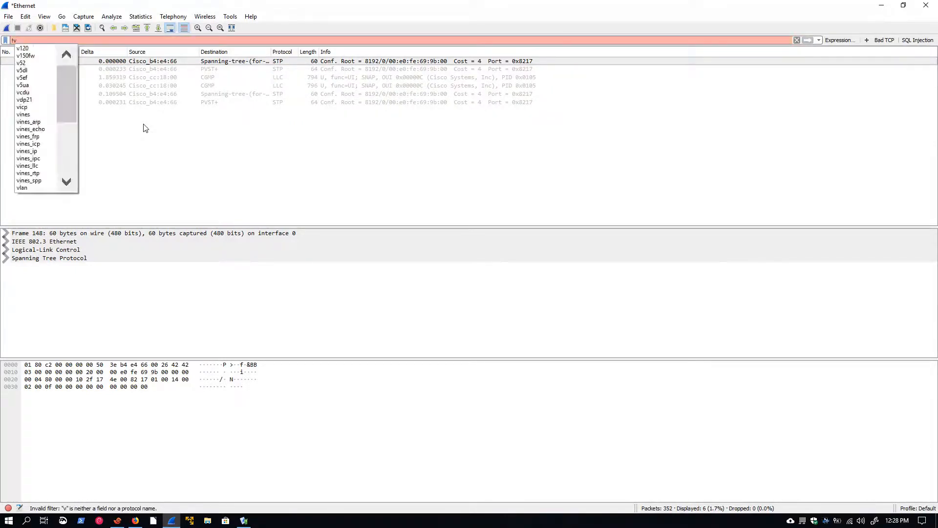
Filter the captured Ethernet traffic by vlan.id==5, followed by vlan.id==32
text(vla)
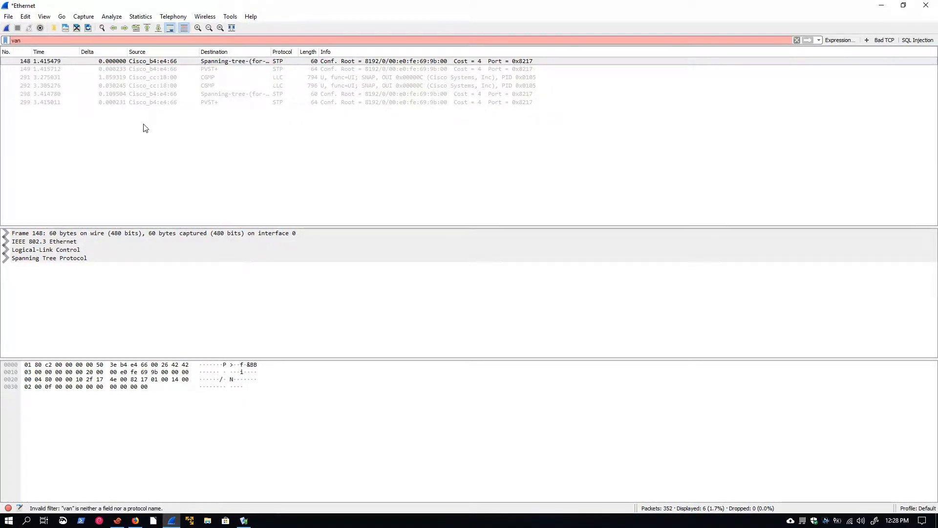
text(n.id==5)
key(Return)
key(BackSpace)
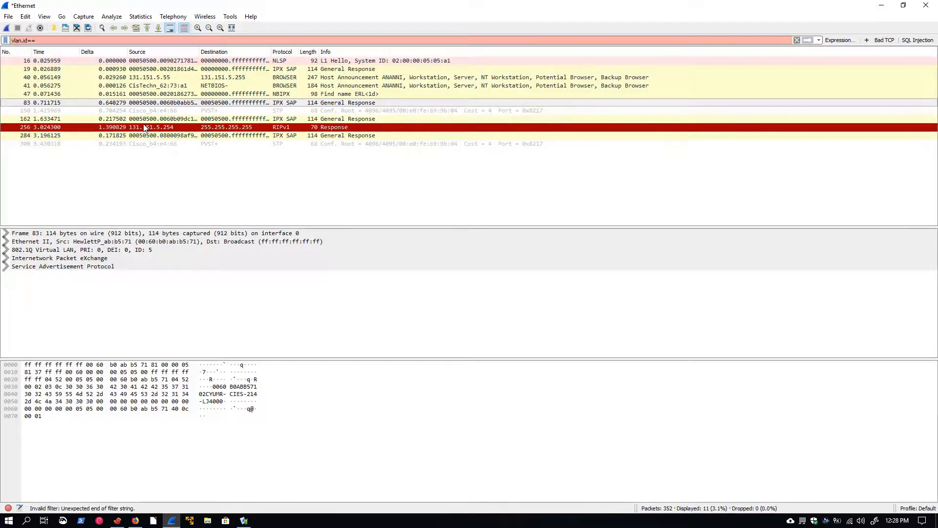
text(32)
key(Return)
Filter the captured Ethernet traffic by vlan.id==104 and clear the display filter
key(BackSpace)
key(BackSpace)
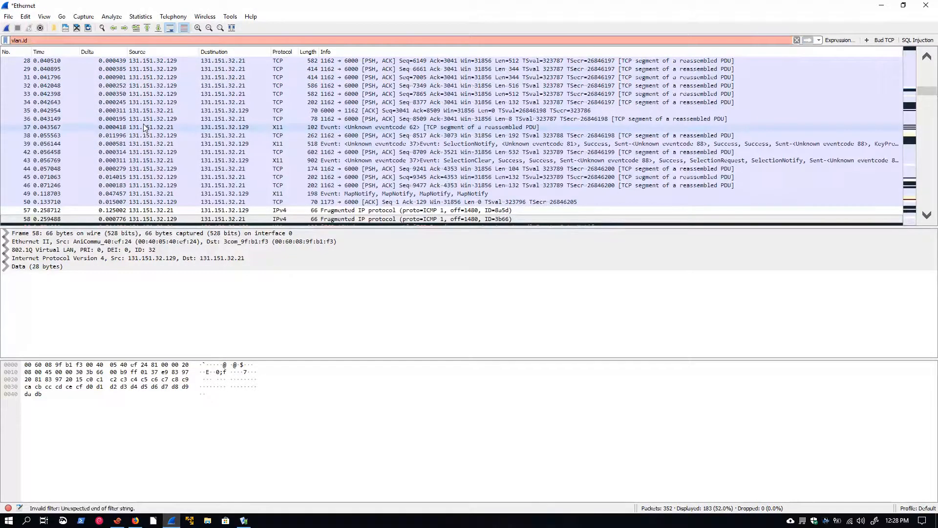
text(==104)
key(Return)
key(BackSpace)
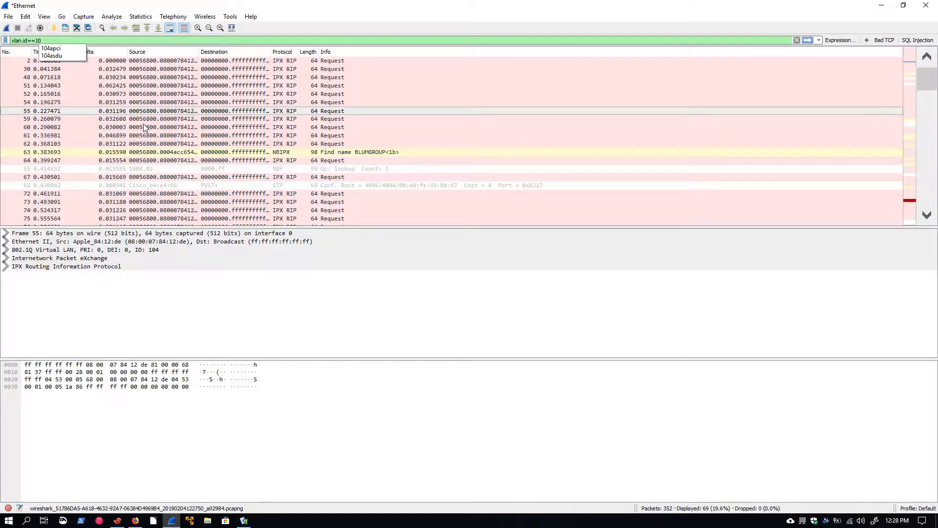
text(5)
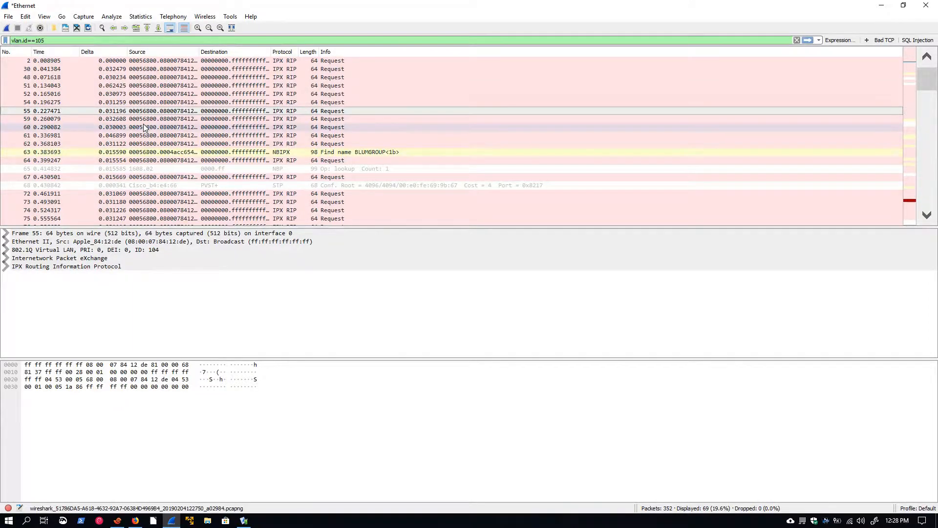
click(796, 41)
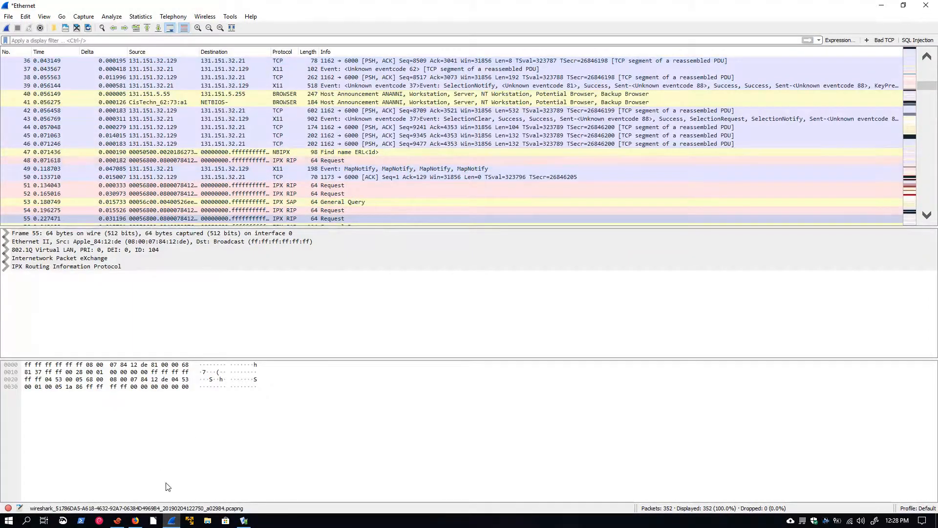
Switch to the EX2 web interface and delete the port 1 to port 4 rule from the rule table
click(136, 520)
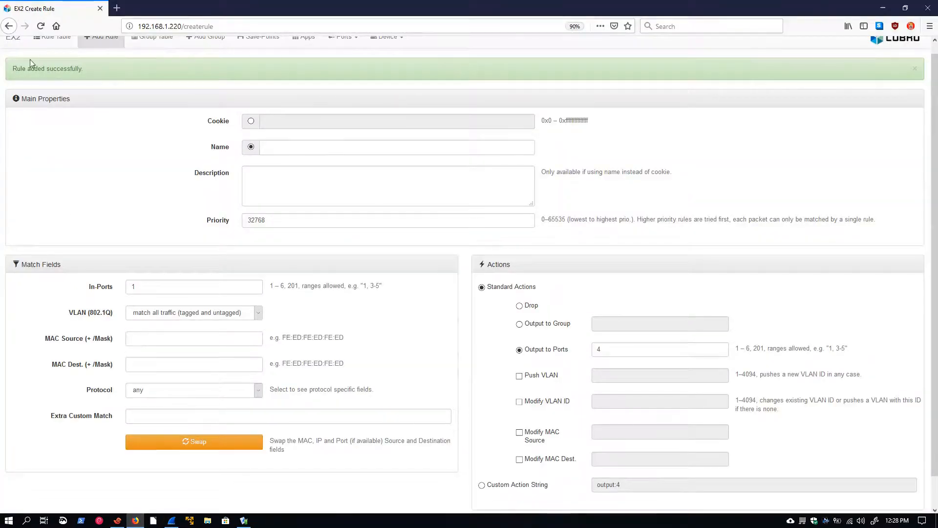
scroll(73, 144, up, 1)
click(51, 47)
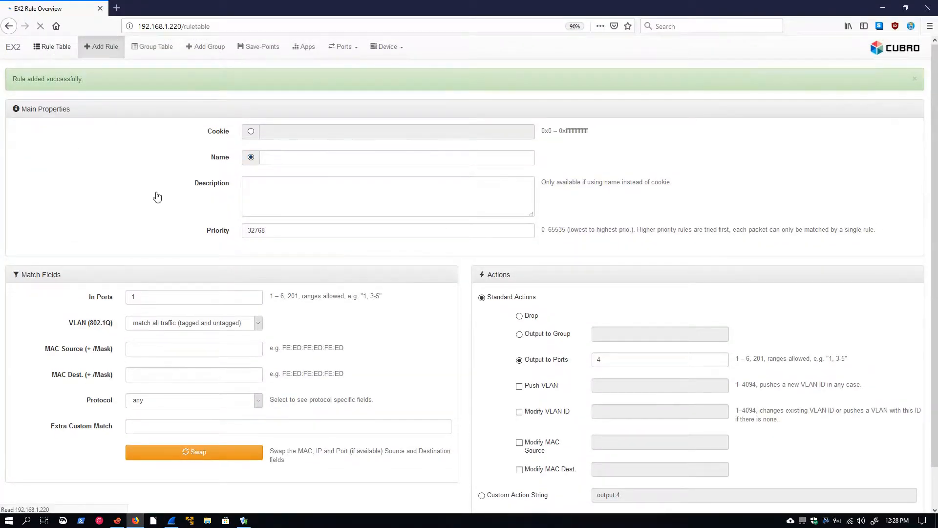
click(26, 148)
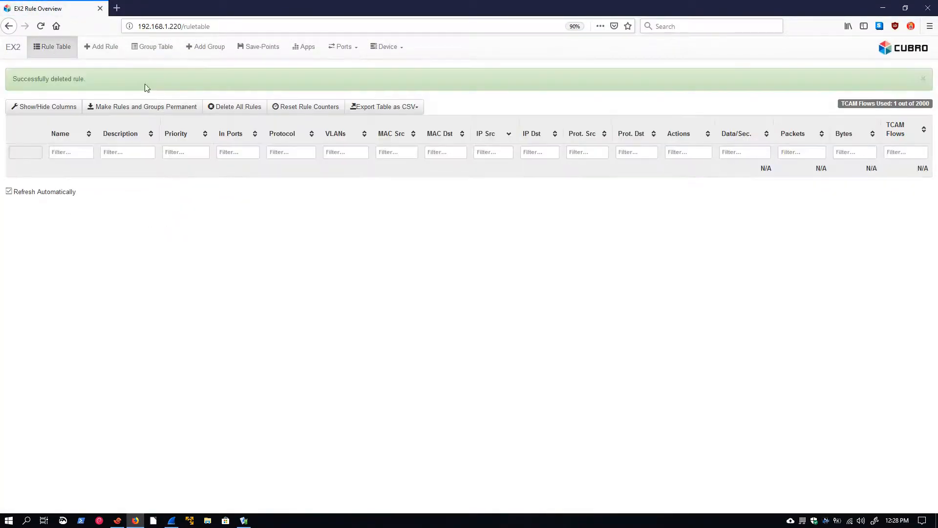
Start a new rule with In-Ports set to 1 and its output directed to port 4
click(99, 49)
click(166, 262)
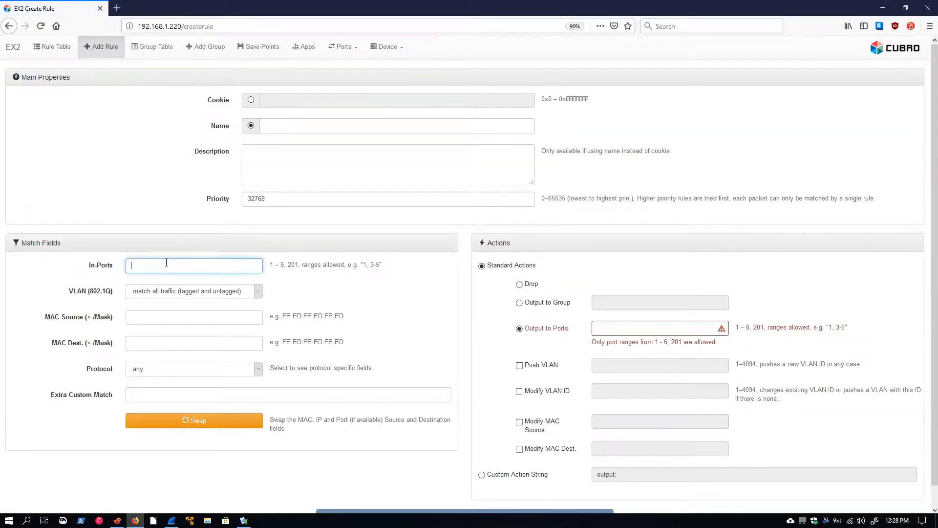
text(1)
click(610, 332)
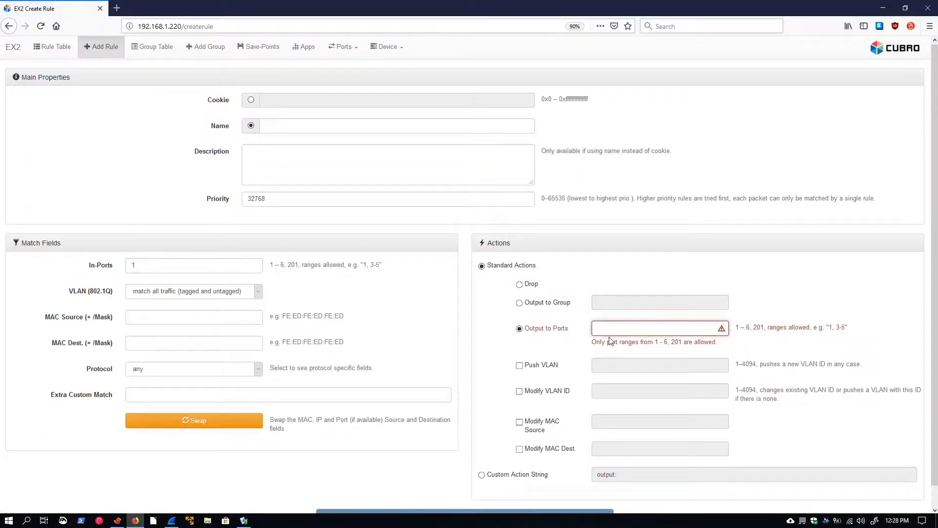
text(4)
Make the rule match non-tagged traffic only, apply it, and return to the rule table
click(181, 292)
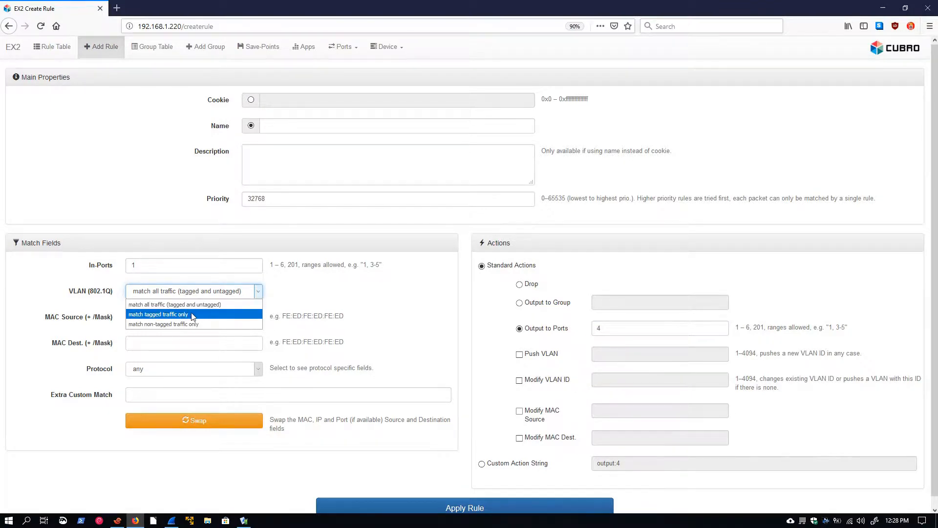
click(140, 325)
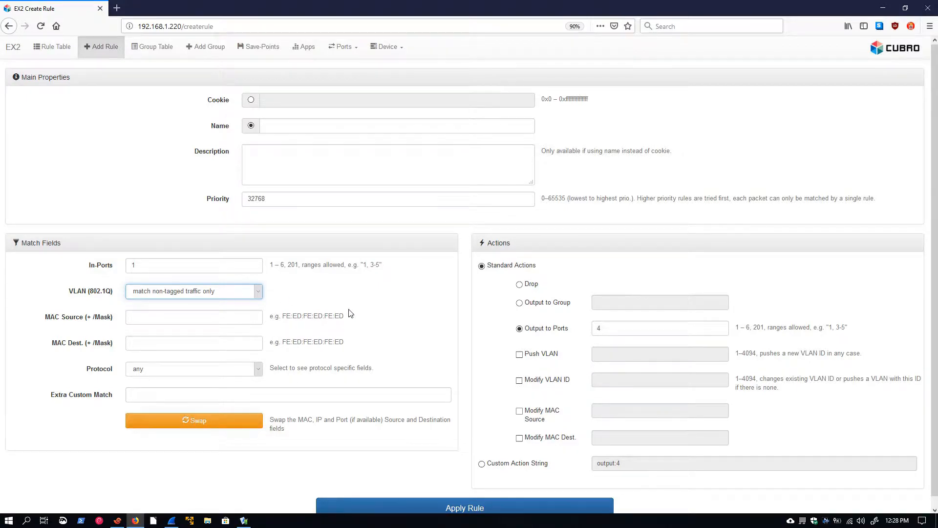
scroll(371, 327, down, 1)
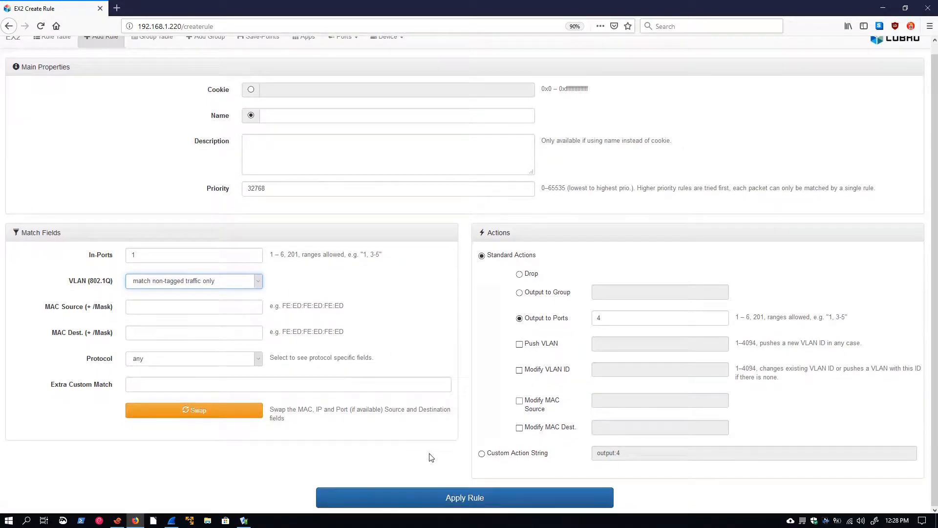
click(482, 496)
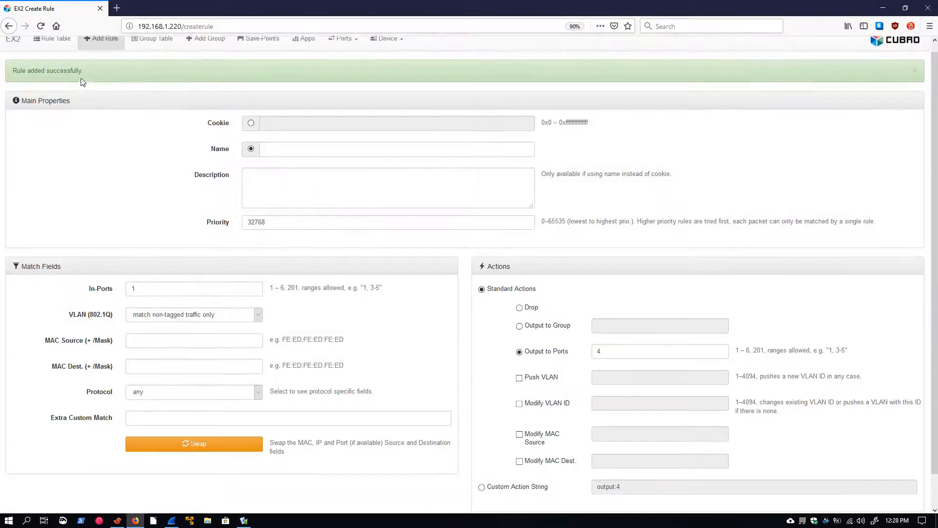
scroll(73, 58, up, 1)
click(52, 46)
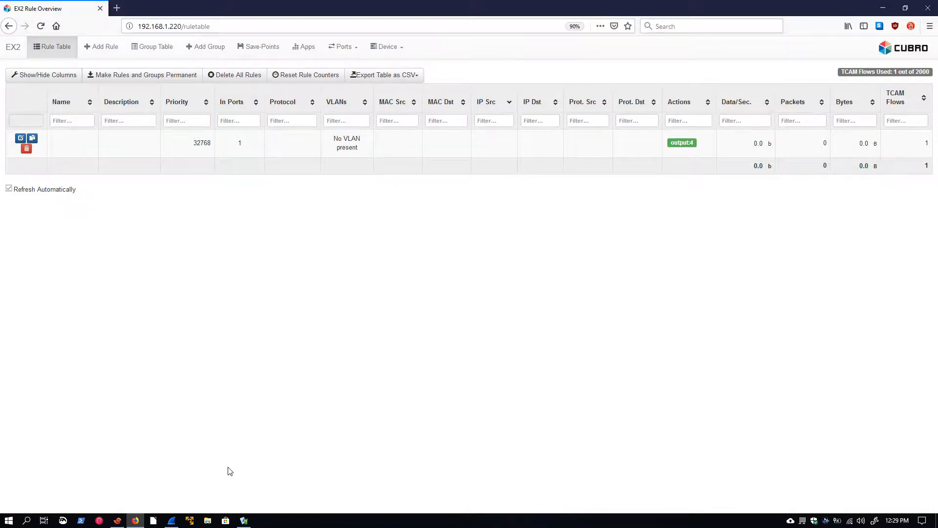
Start a new Ethernet capture in Wireshark without saving the old packets, and replay vlan.cap in Colasoft Packet Player
click(172, 520)
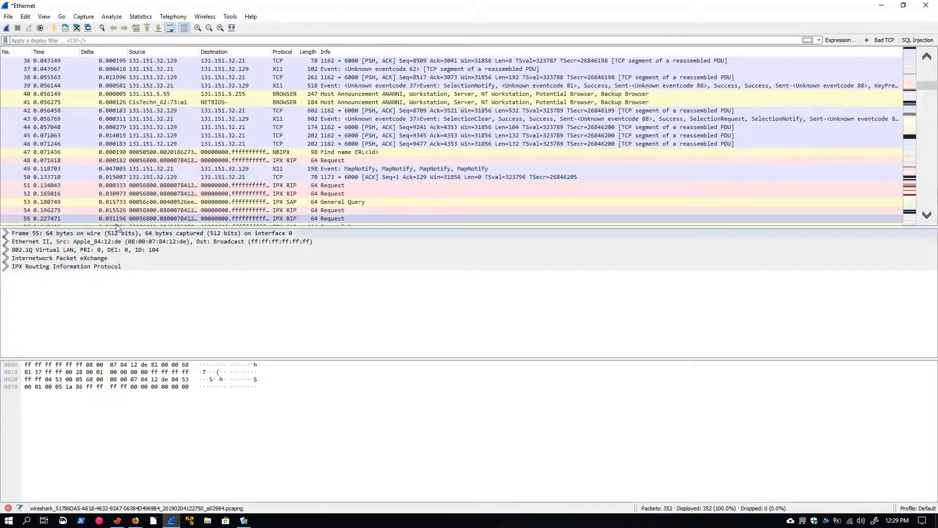
click(6, 28)
click(499, 274)
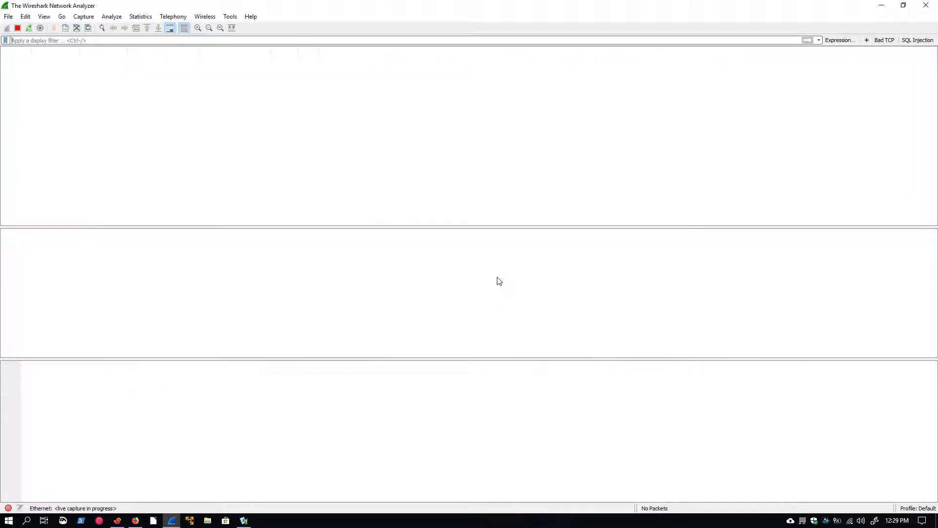
click(243, 519)
click(644, 385)
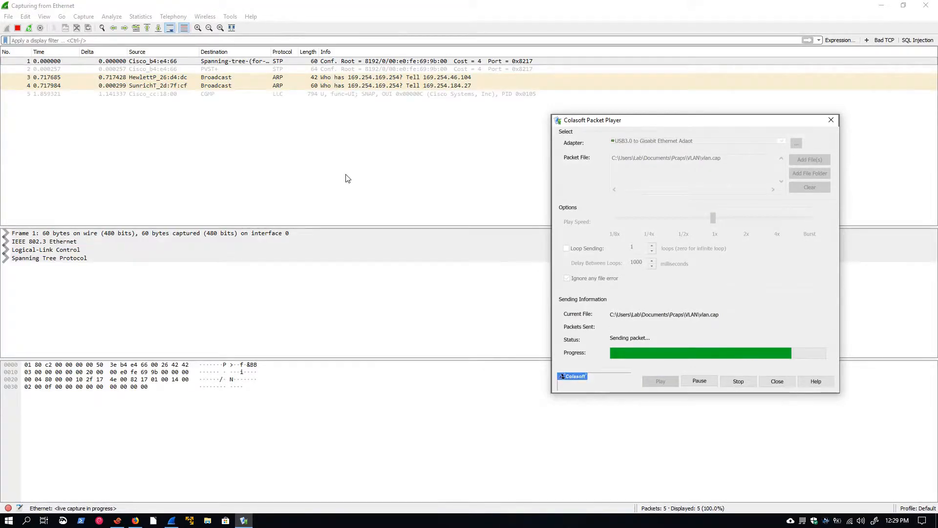
Examine the captured packets one by one in Wireshark to check their protocol details for VLAN headers
click(284, 146)
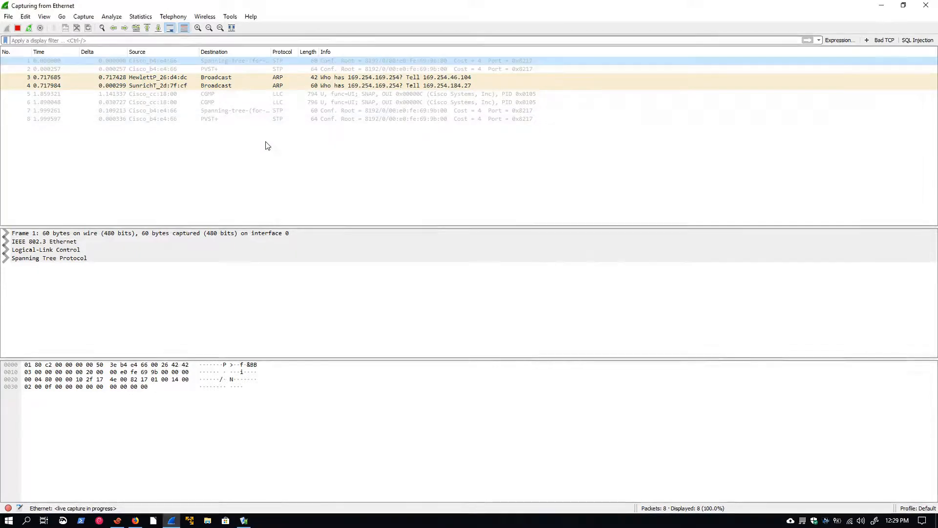
click(211, 112)
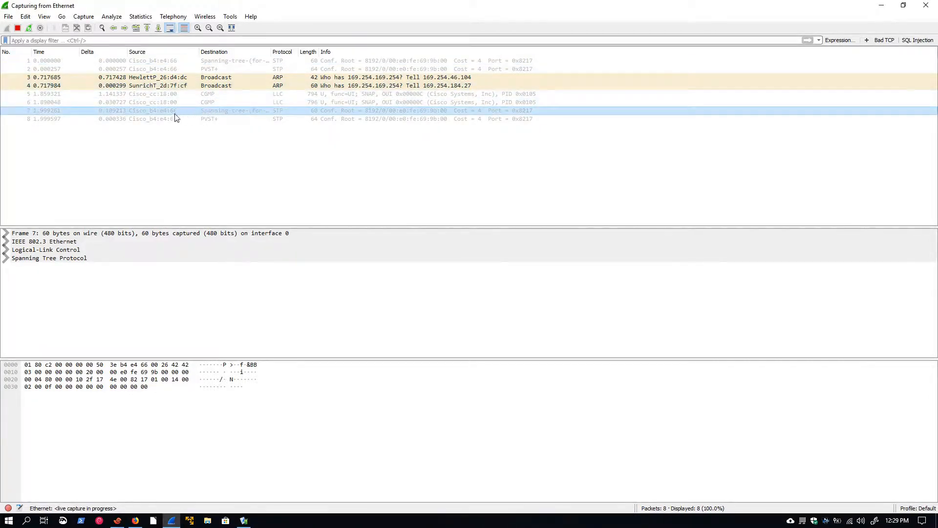
click(150, 101)
click(128, 94)
click(135, 86)
click(135, 70)
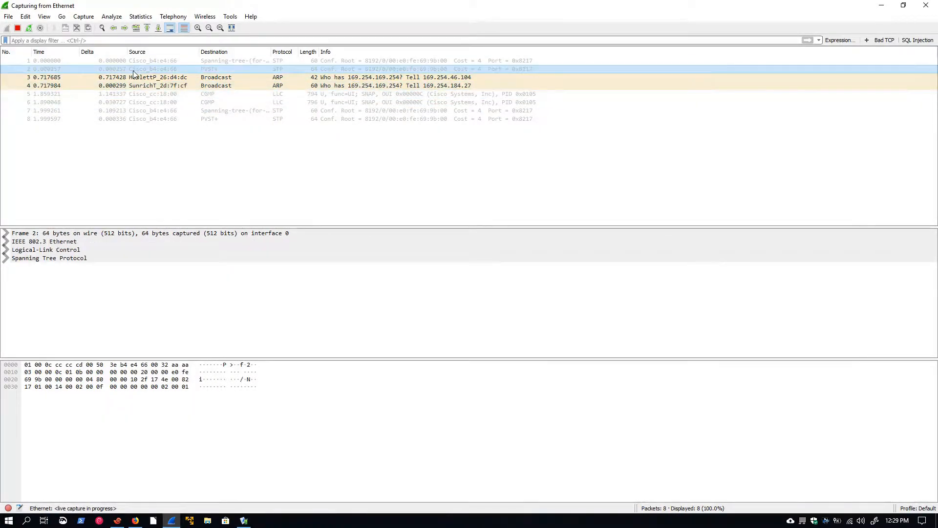
click(134, 78)
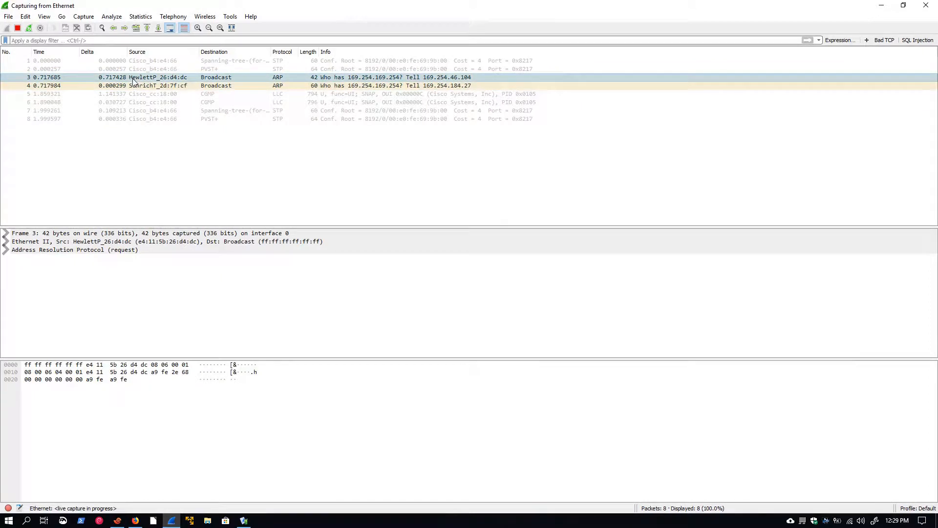
click(138, 86)
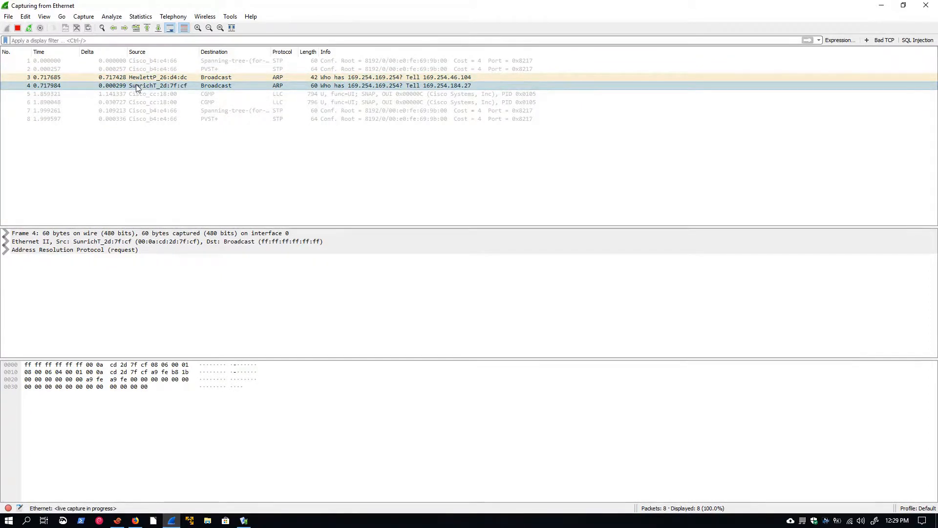
click(166, 61)
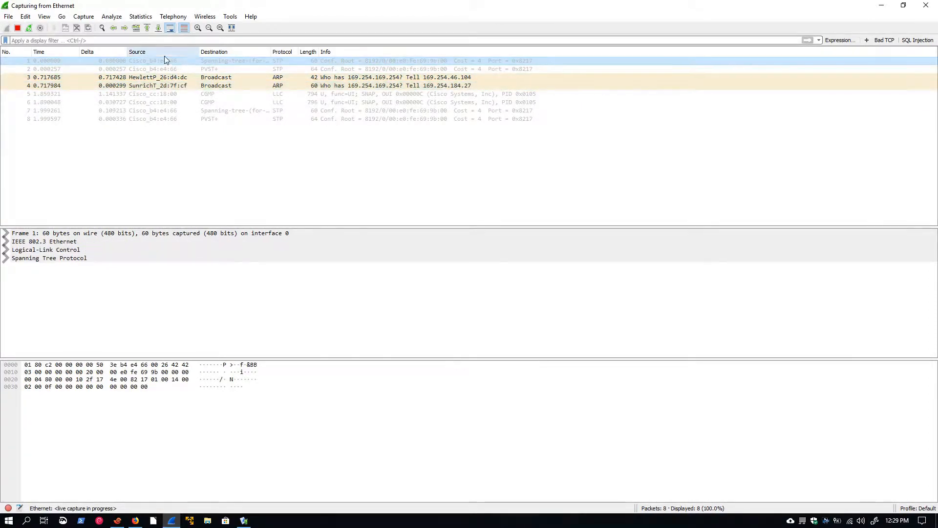
click(163, 69)
click(161, 94)
click(161, 102)
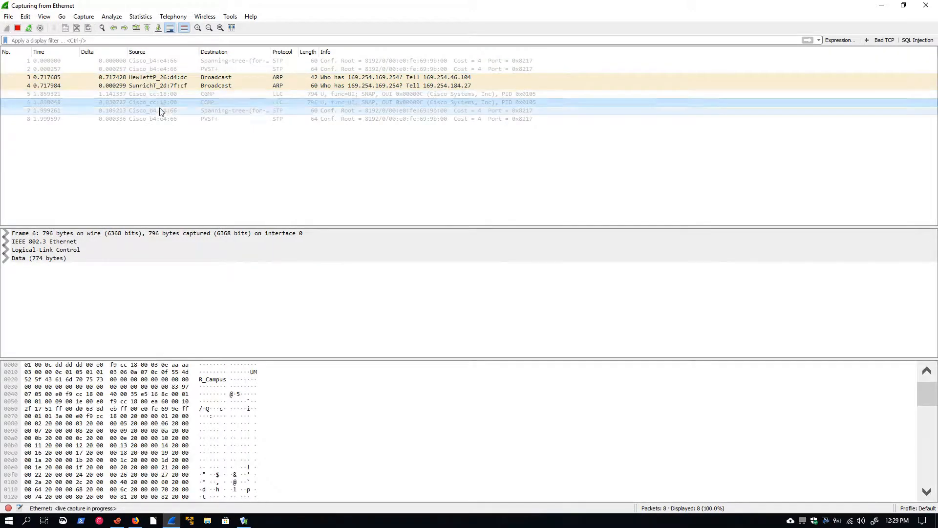
click(160, 111)
click(161, 119)
Stop the Ethernet capture and delete the non-tagged traffic rule in the EX2 web interface
click(19, 28)
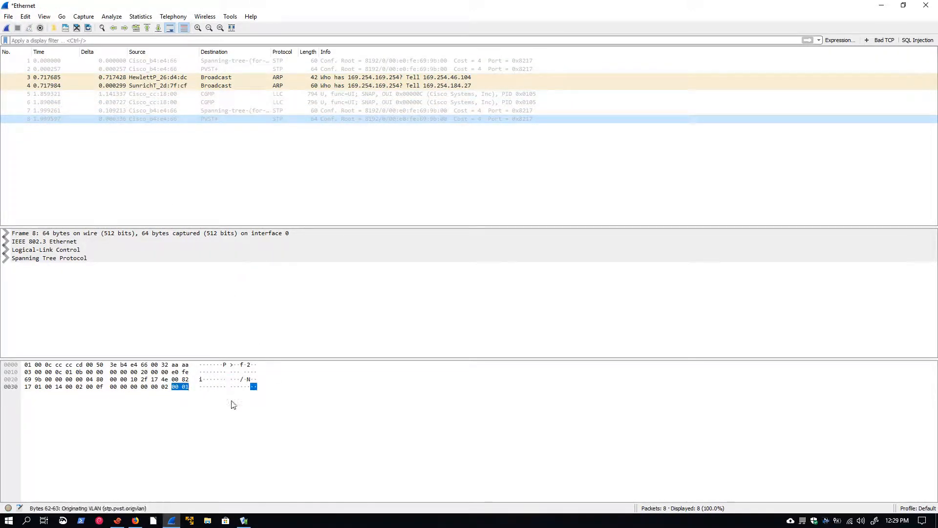
click(136, 520)
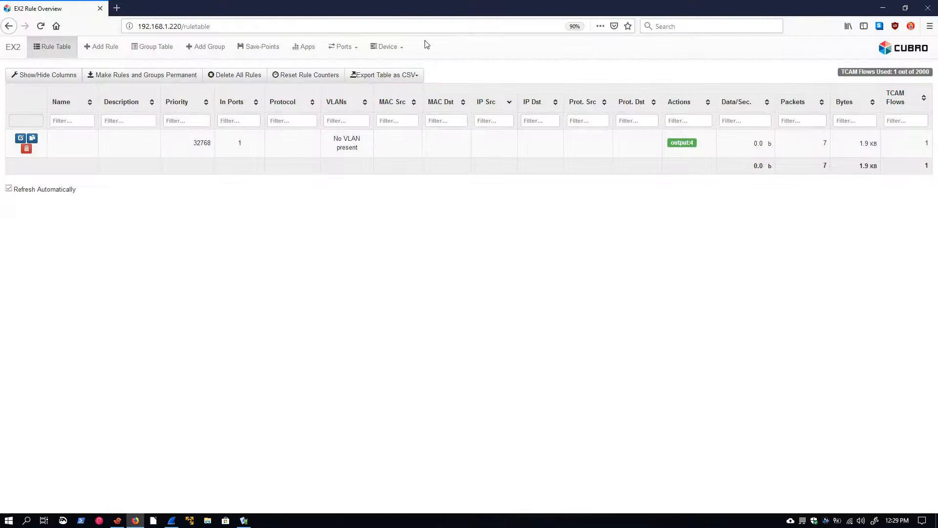
click(26, 149)
Begin another rule with In-Ports 1 and output to port 4
click(100, 46)
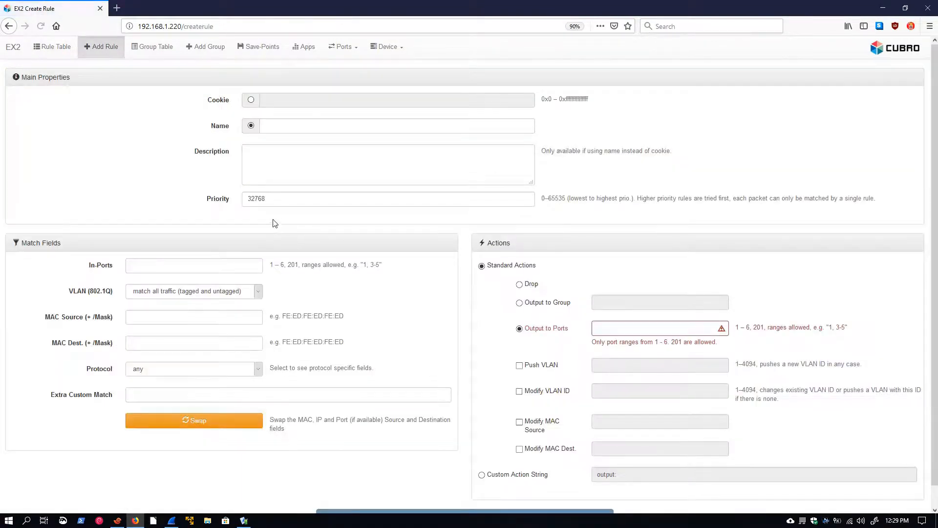
click(166, 264)
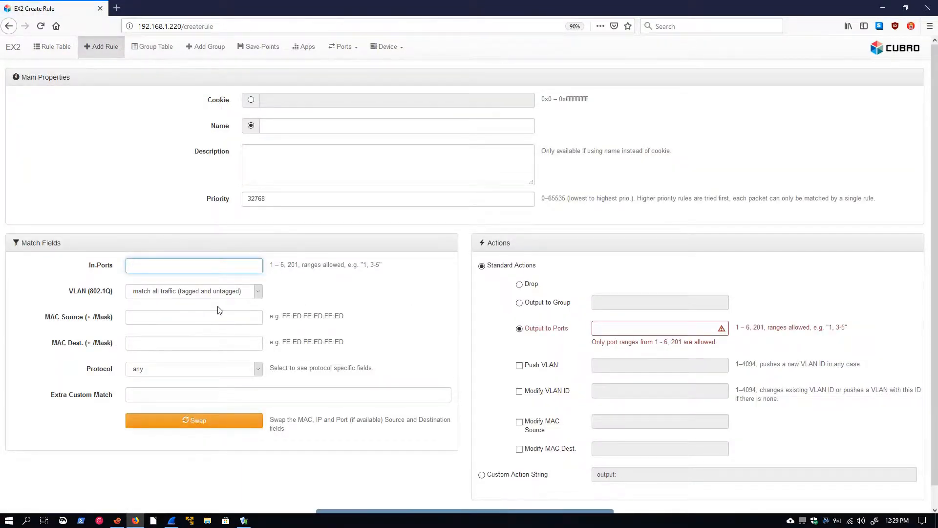
click(608, 329)
text(4)
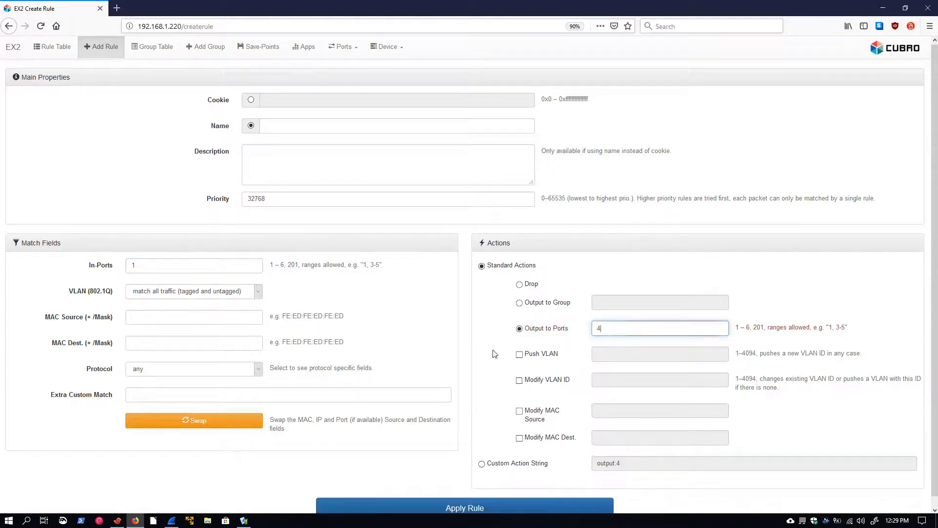
Set the rule's VLAN match to tagged traffic only, apply the rule, and open the rule table
click(223, 292)
click(162, 315)
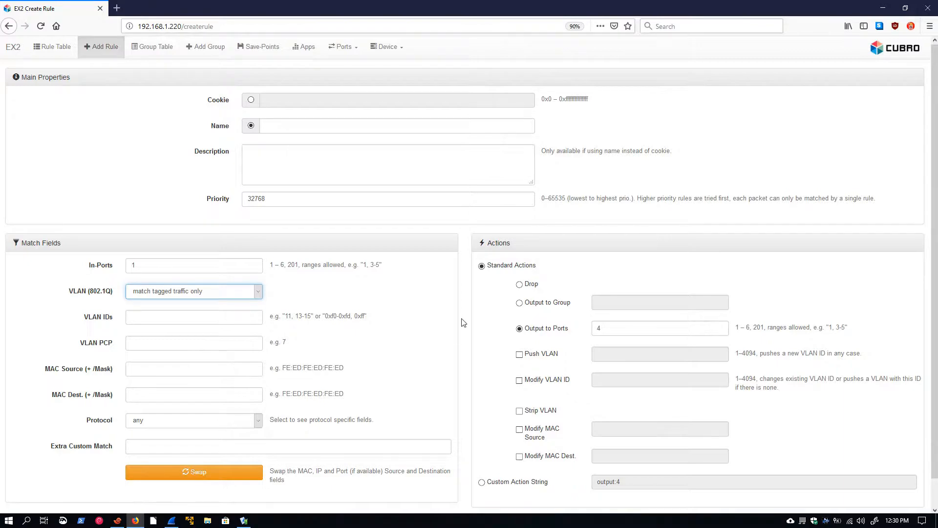
scroll(440, 342, down, 2)
click(455, 497)
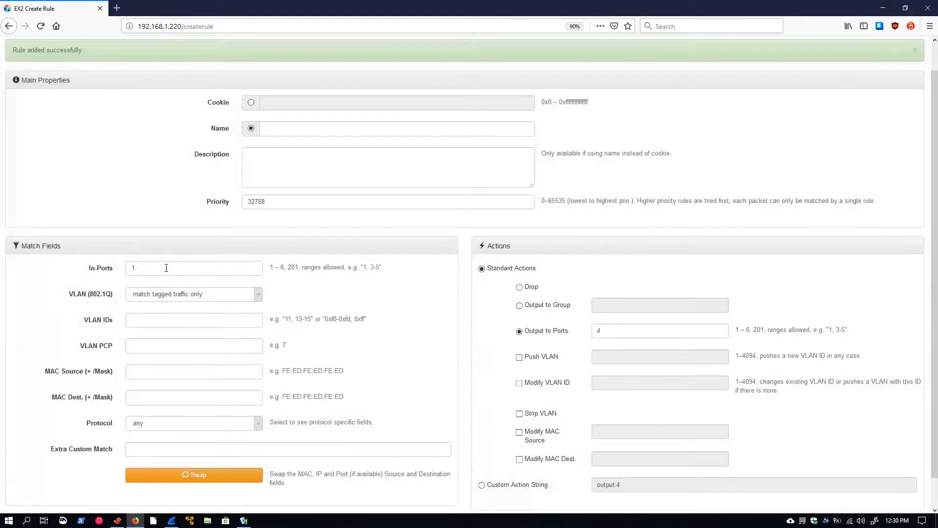
scroll(165, 268, up, 1)
click(52, 46)
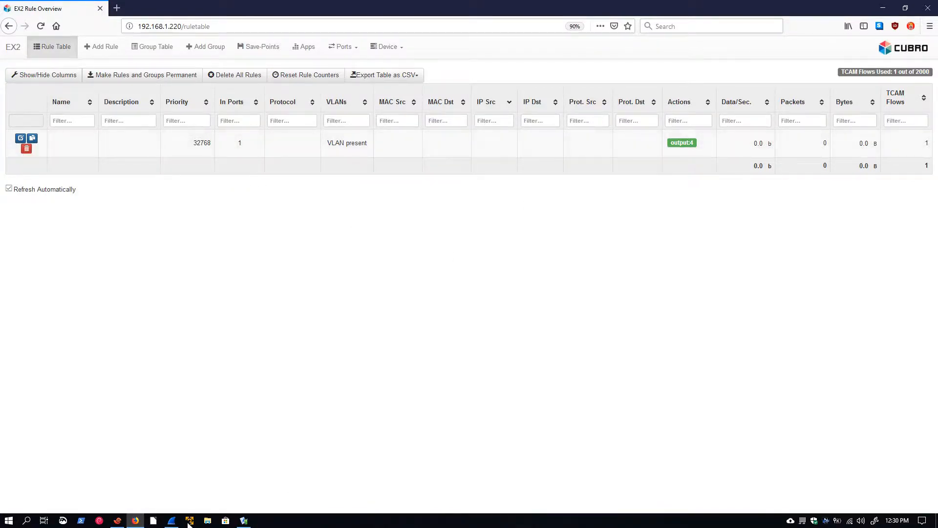
Record a fresh Ethernet capture in Wireshark, discarding the previous packets, while replaying vlan.cap in Colasoft Packet Player
click(172, 520)
key(ctrl+e)
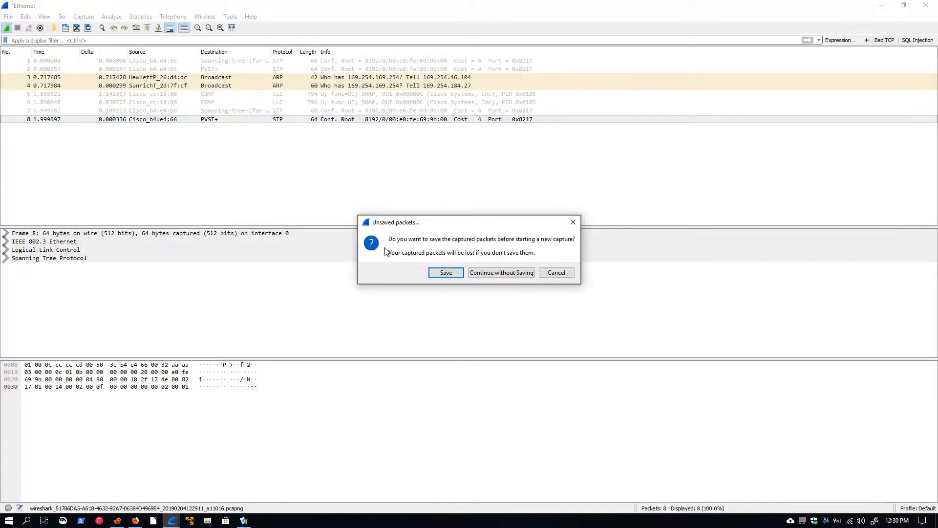
click(511, 273)
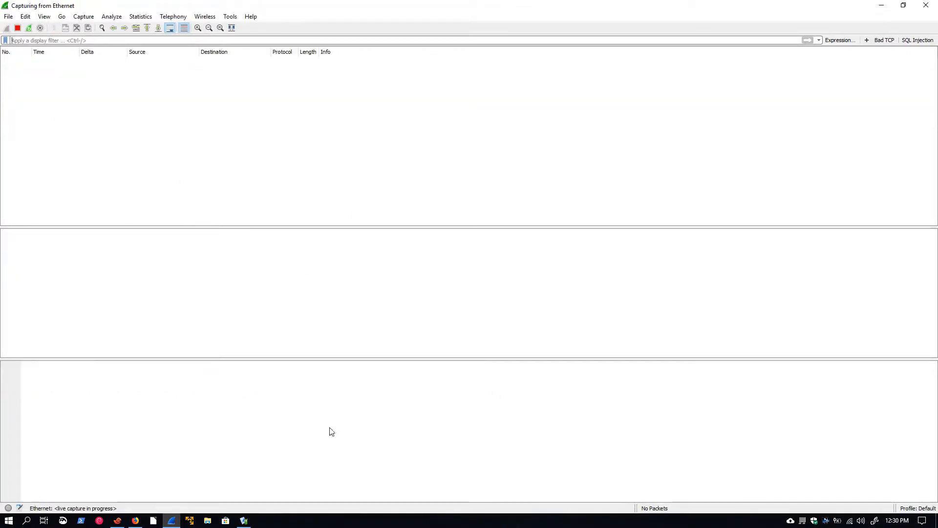
click(244, 520)
click(660, 381)
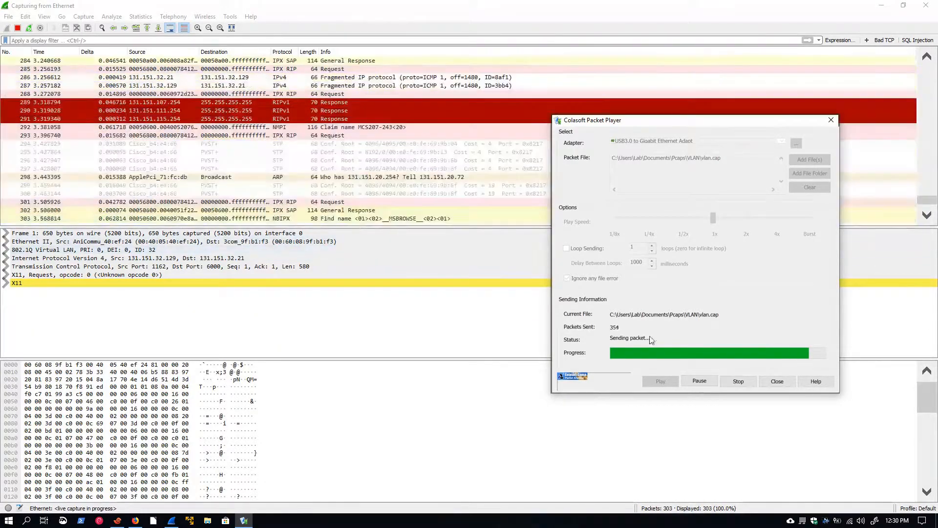
click(18, 29)
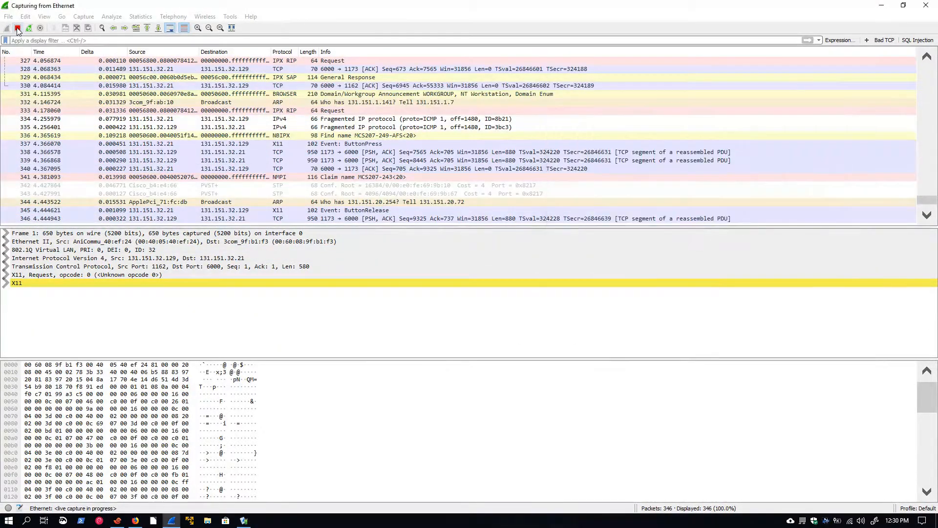
Filter the new capture by vlan.id==5, followed by vlan.id==32
click(90, 42)
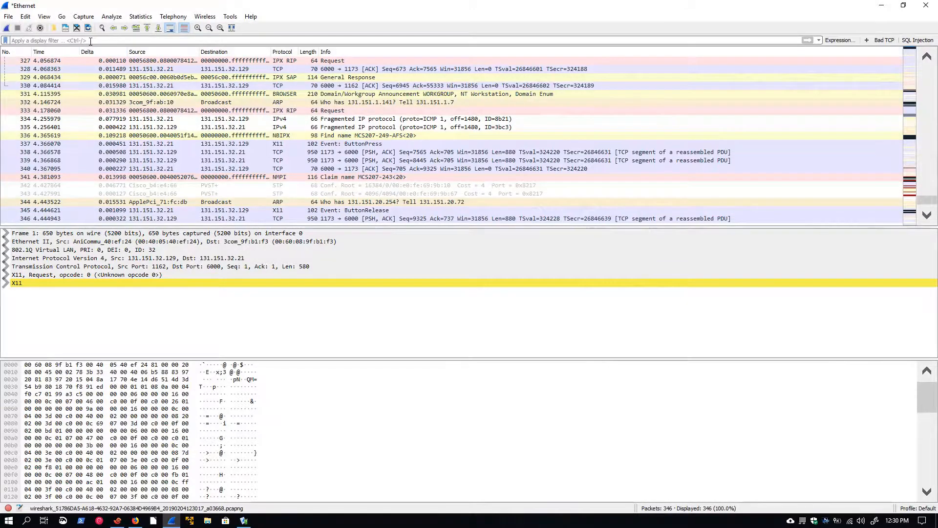
text(vlan.id==)
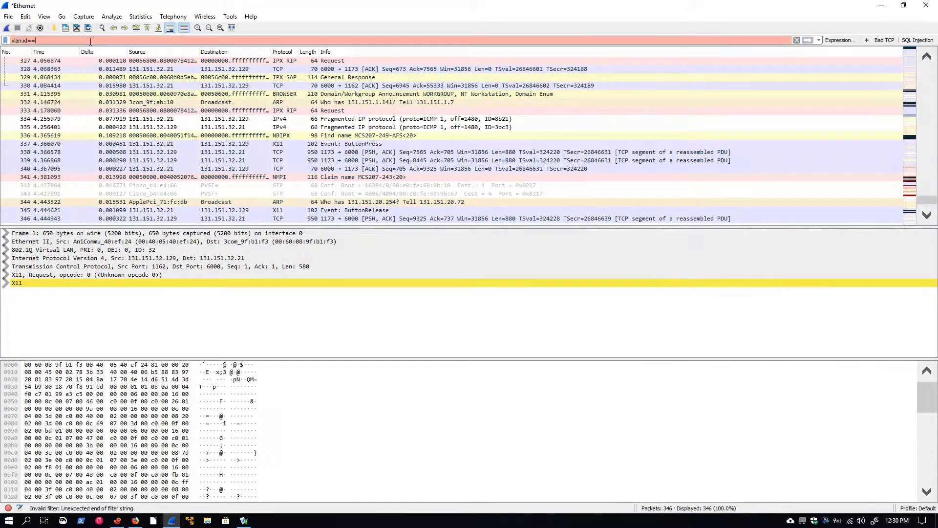
text(5)
key(Return)
key(BackSpace)
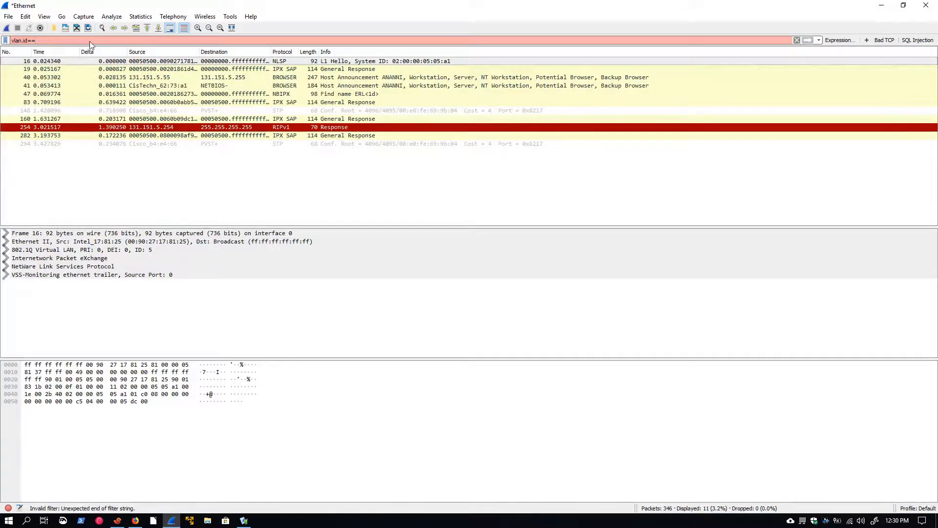
text(32)
key(Return)
Change the display filter to vlan.id==104 and apply it
key(BackSpace)
key(BackSpace)
text(1)
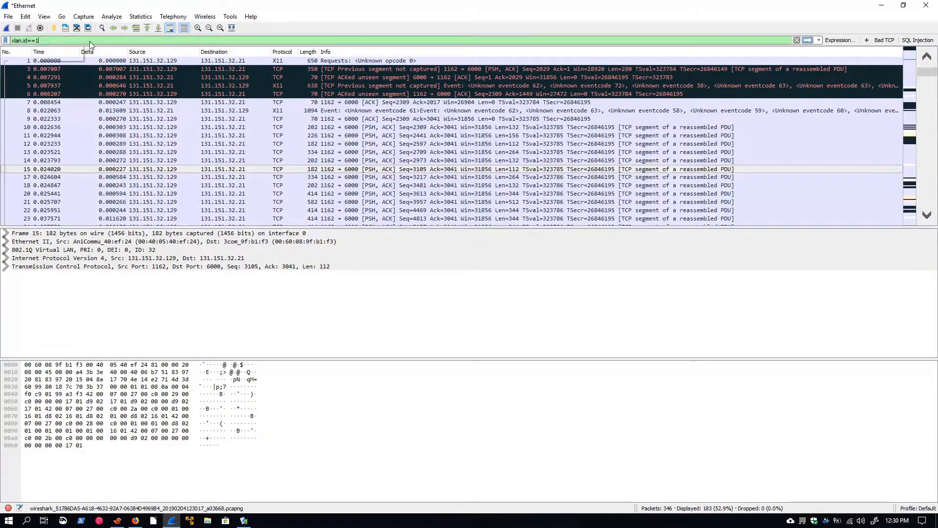
text(04)
key(Return)
Filter the packets by vlan.id==108 and erase the filter expression
key(BackSpace)
text(8)
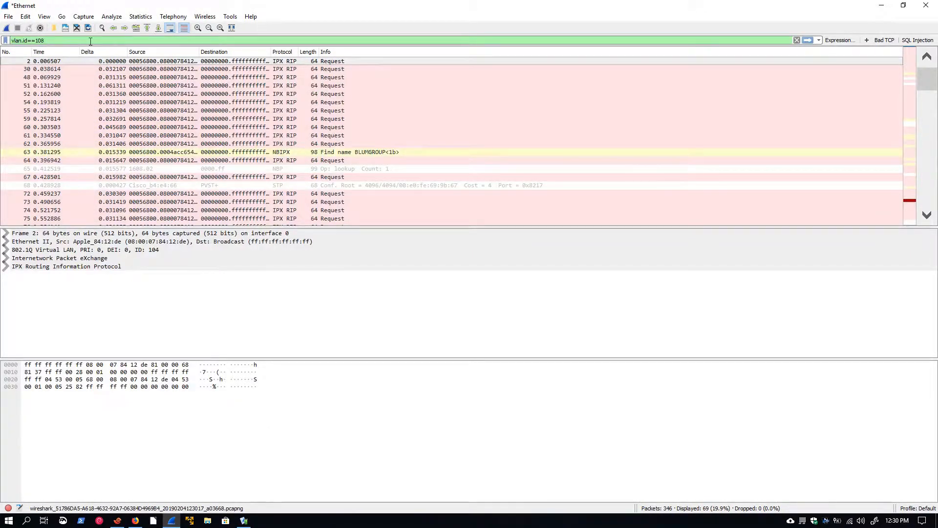
key(Return)
key(BackSpace)
key(BackSpace)
key(BackSpace)
key(BackSpace)
key(BackSpace)
key(BackSpace)
key(BackSpace)
key(BackSpace)
key(BackSpace)
key(BackSpace)
key(BackSpace)
key(BackSpace)
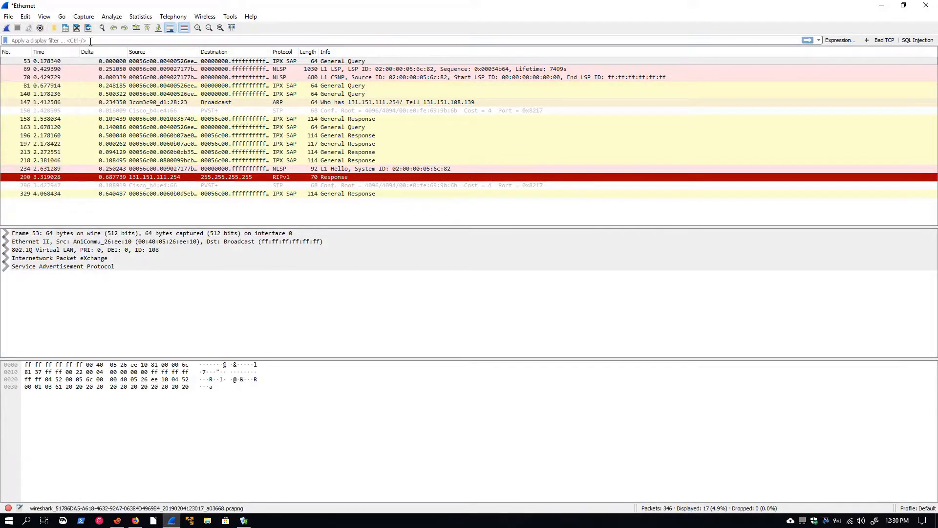
Filter the capture with !vlan.id to look for untagged packets, and clear the display filter
text(!vlan.id)
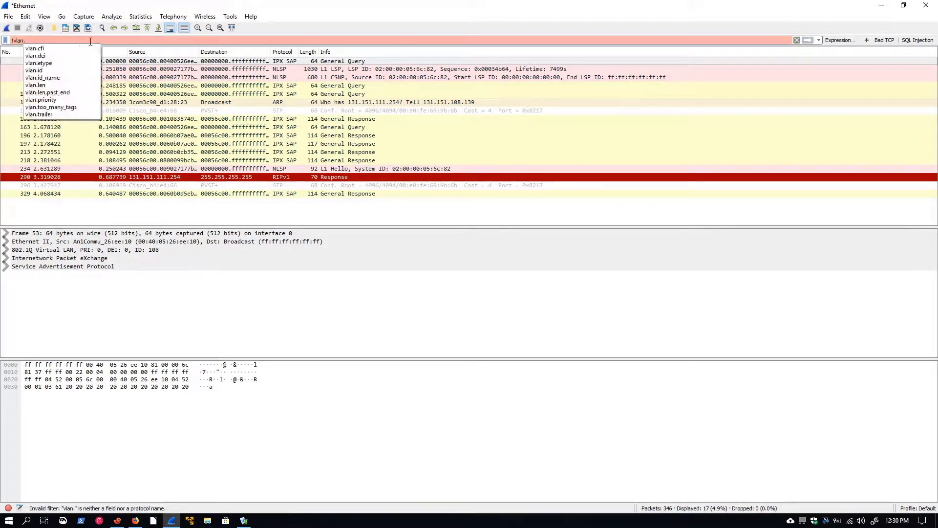
key(Return)
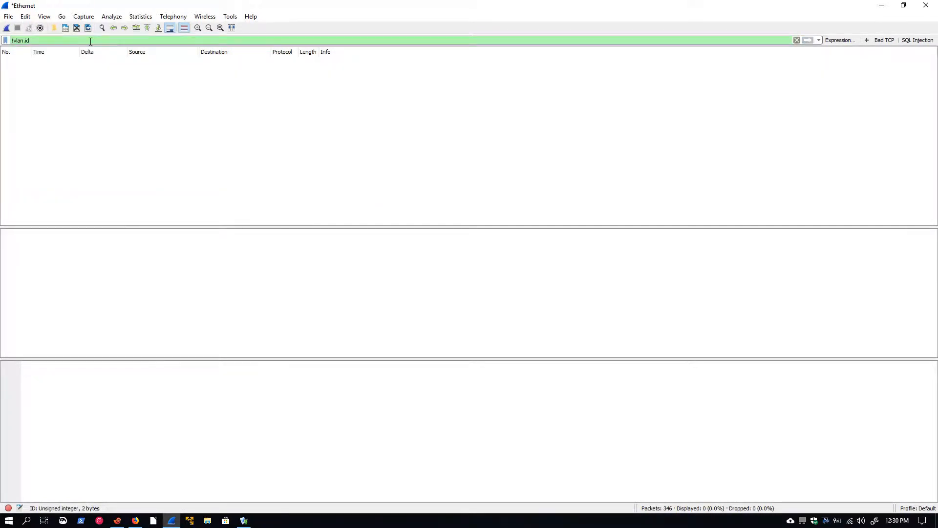
click(797, 41)
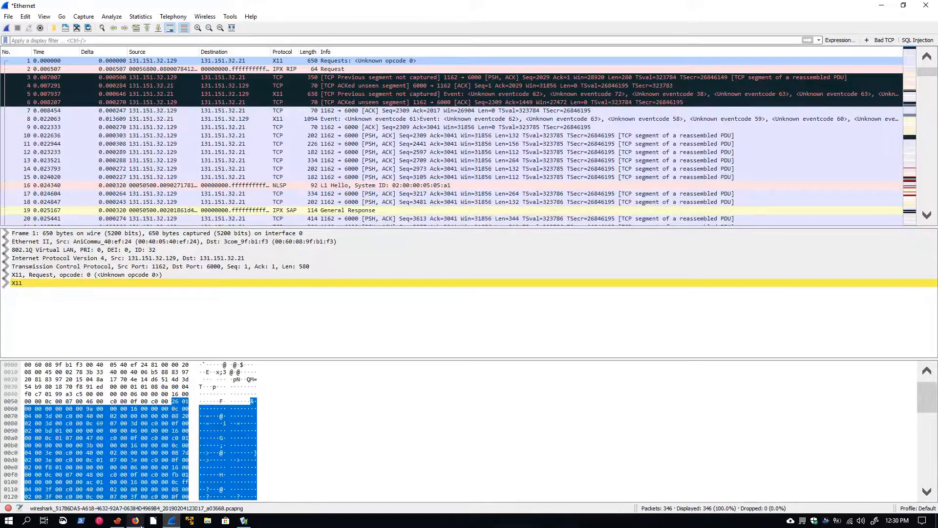
Switch to the Cubro EX2 page in Firefox and delete the "VLAN present" rule from the rule table
click(136, 521)
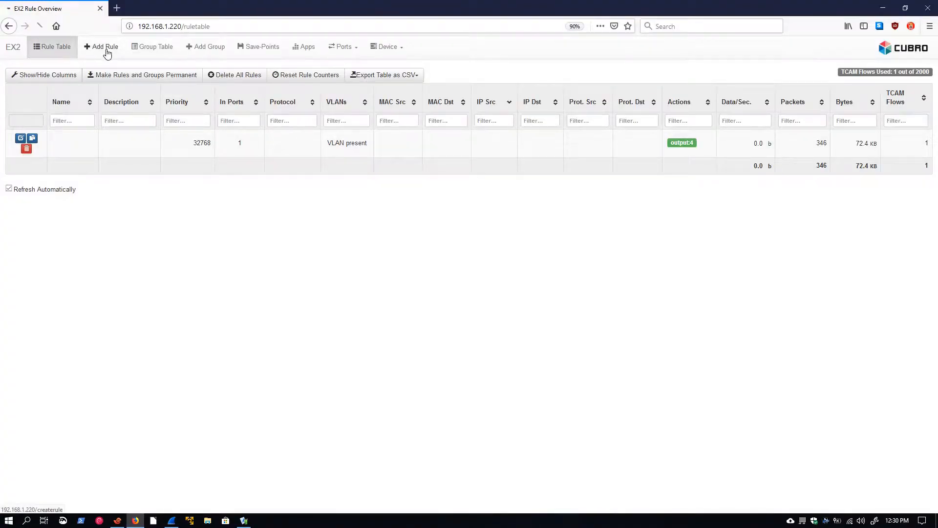
click(106, 50)
click(53, 51)
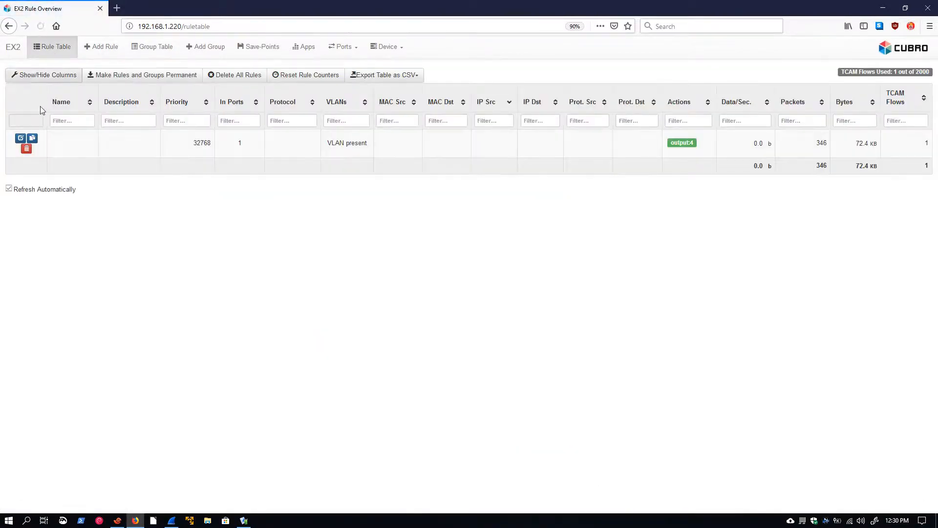
click(27, 148)
Add a rule matching tagged traffic only from in-port 1 with VLAN ID 5, output to port 4
click(101, 46)
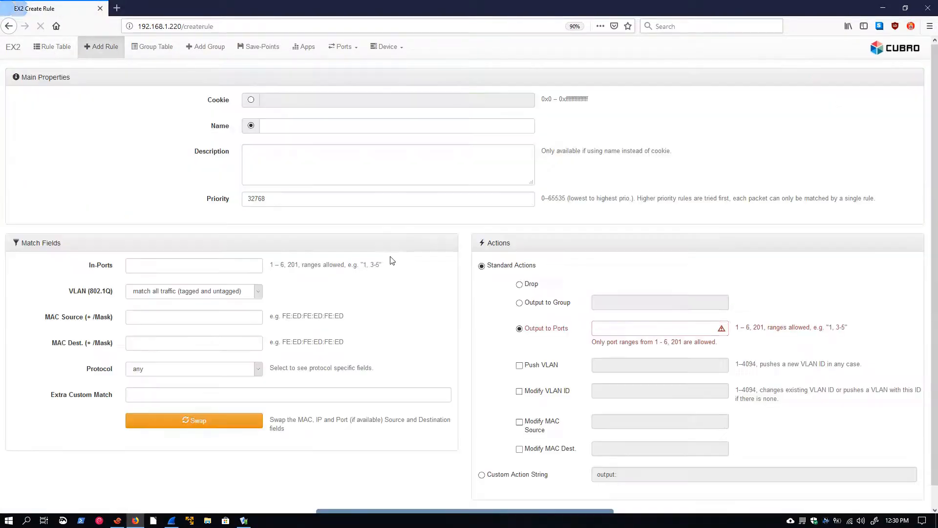
click(149, 293)
click(159, 310)
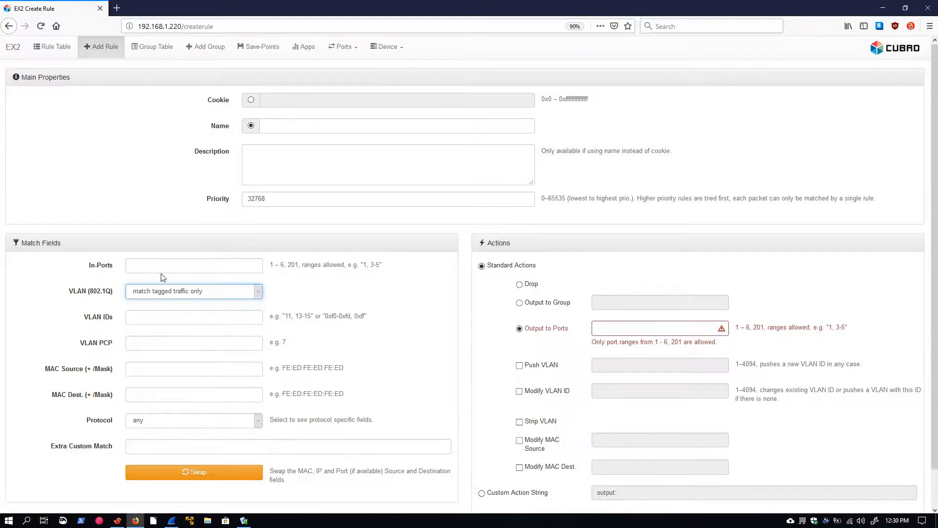
click(161, 272)
click(613, 326)
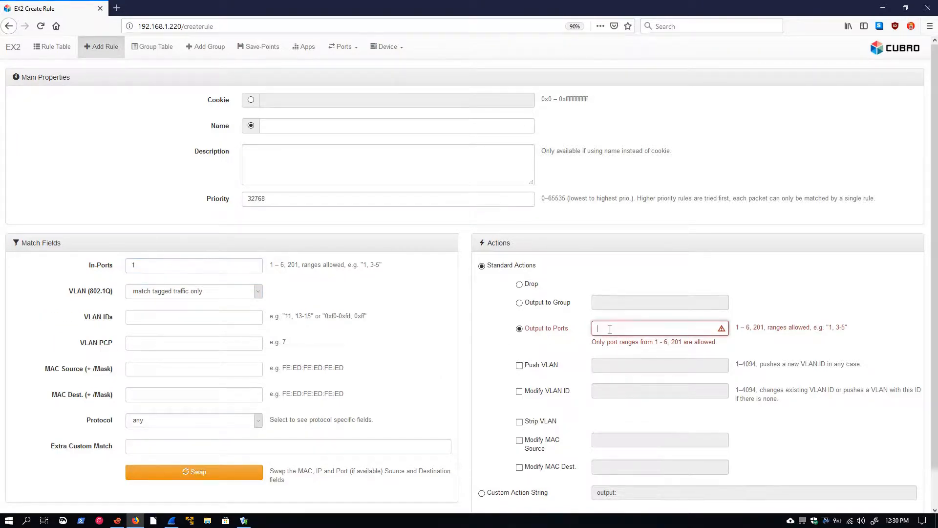
text(4)
click(158, 320)
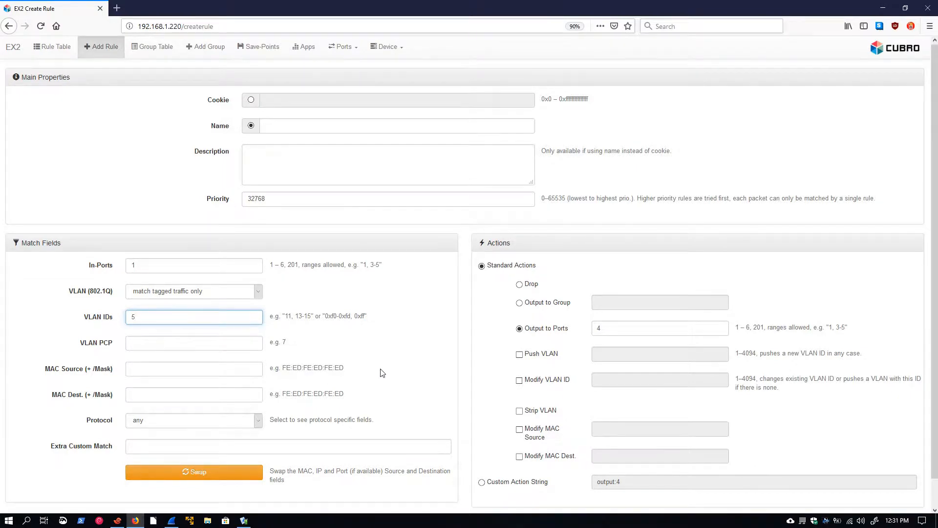
scroll(382, 372, down, 1)
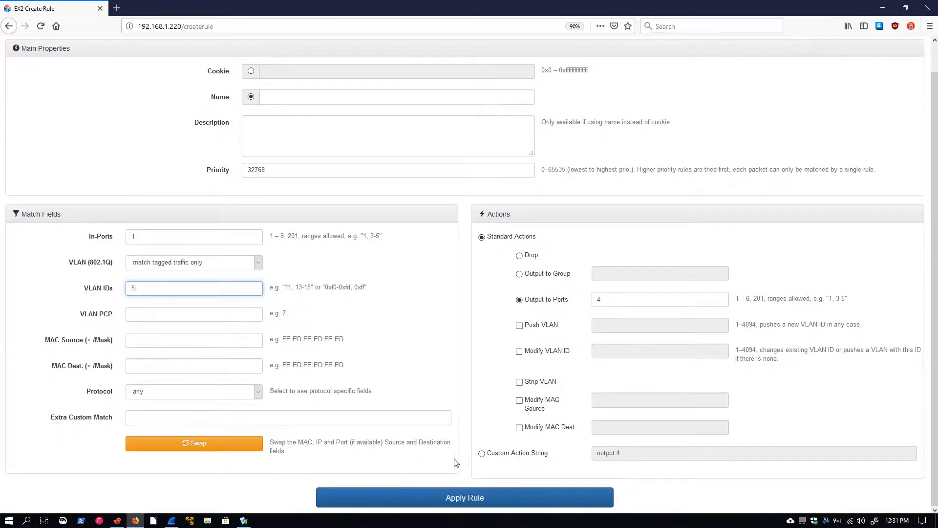
click(475, 496)
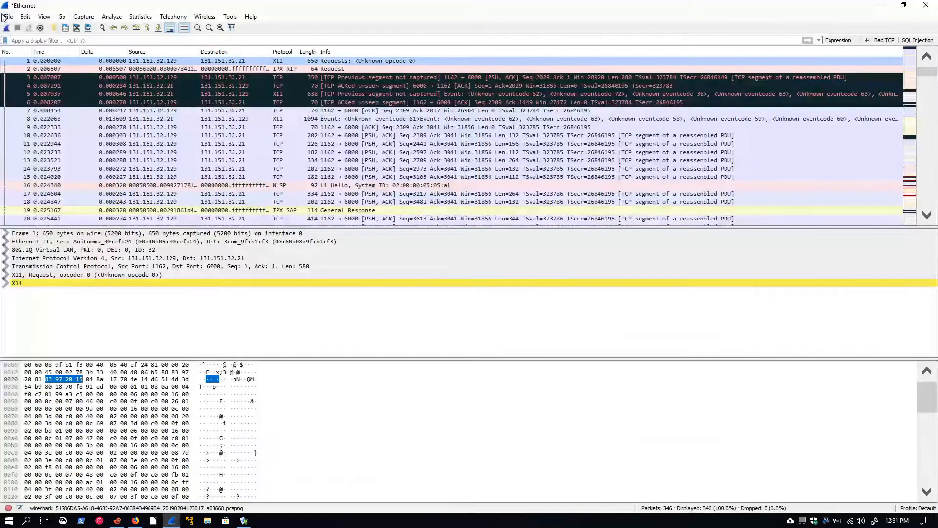
Record a fresh Wireshark capture without saving the old packets while replaying vlan.cap in Colasoft Packet Player, and stop it
click(7, 28)
click(498, 299)
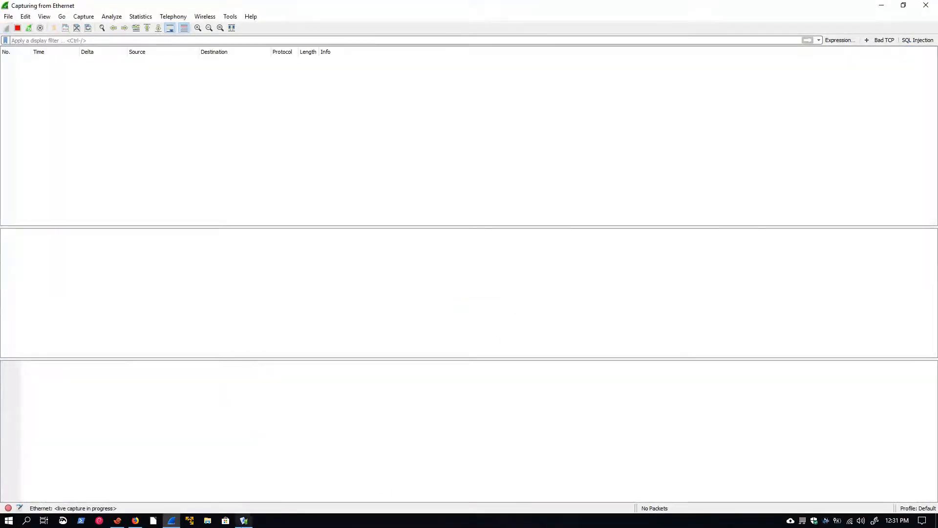
click(659, 381)
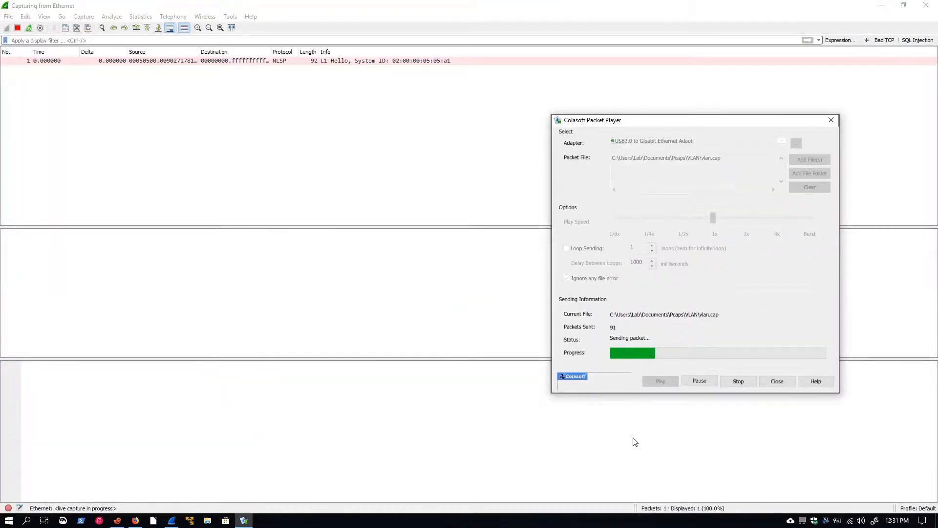
click(18, 28)
Inspect several captured packets one by one to check the 802.1Q VLAN ID in their details
click(165, 136)
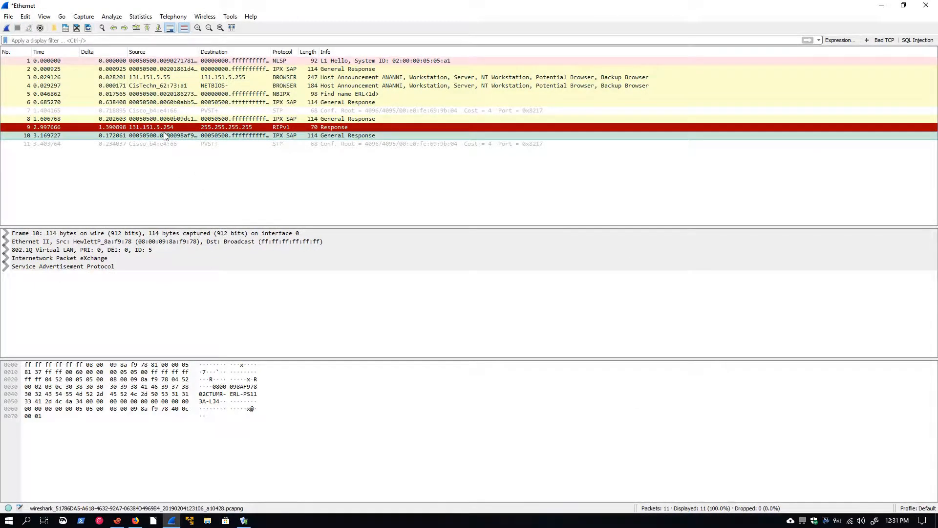
click(164, 118)
click(163, 102)
click(163, 86)
click(160, 69)
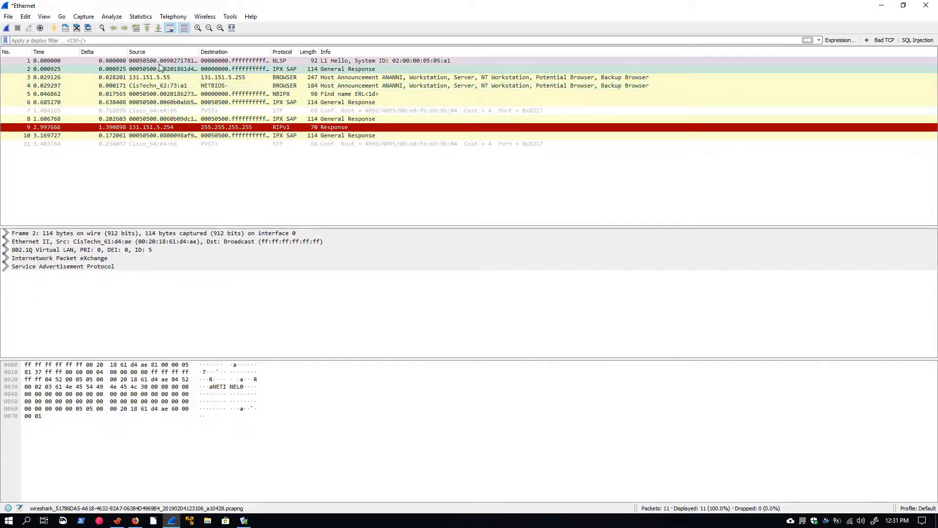
click(168, 85)
click(176, 102)
click(183, 119)
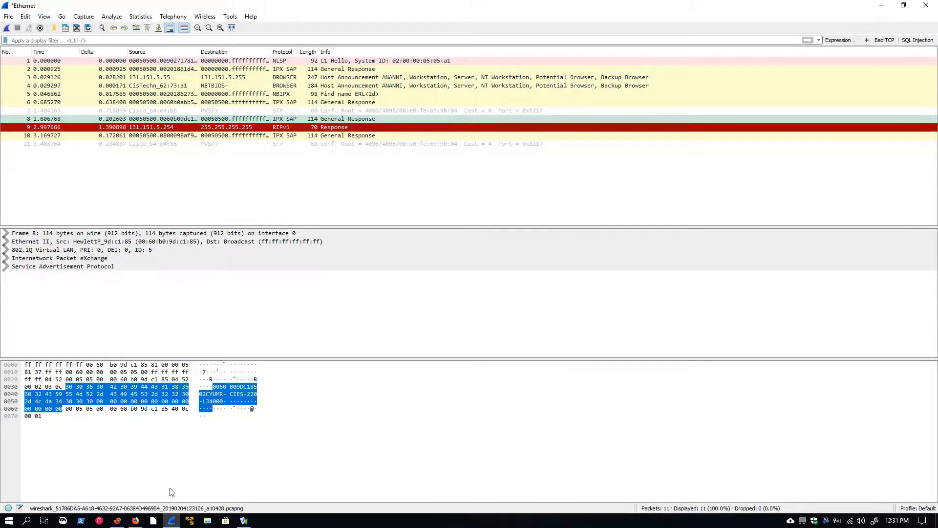
Back in the EX2 rule form in Firefox, set the VLAN IDs to 5, 32 and apply the rule
click(135, 520)
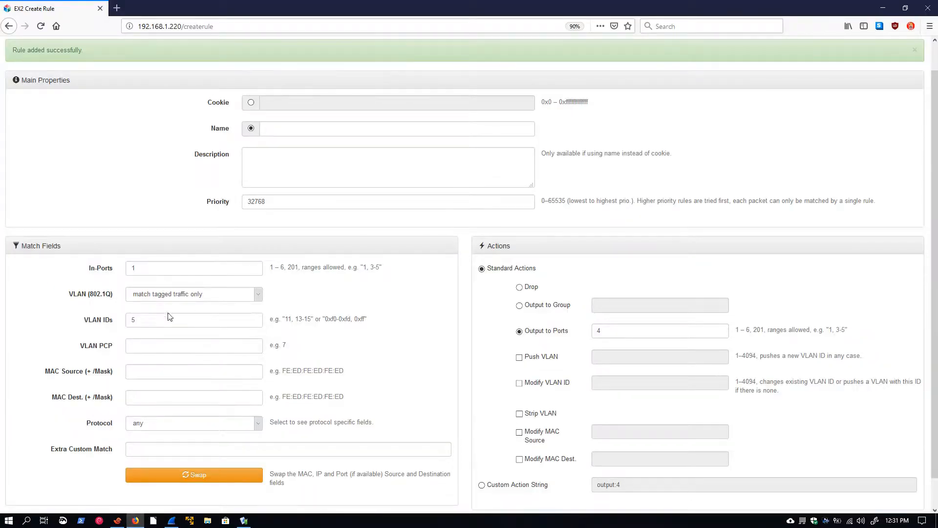
click(146, 318)
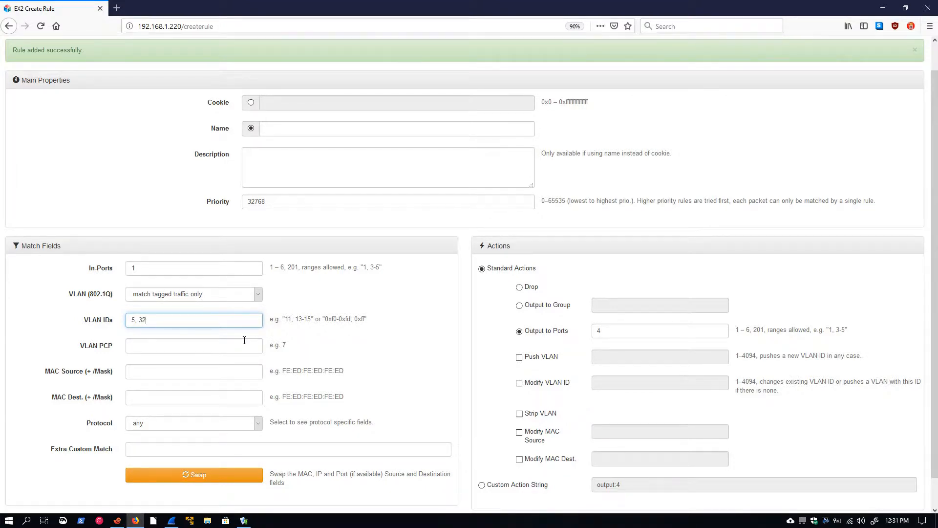
scroll(391, 420, down, 2)
click(498, 494)
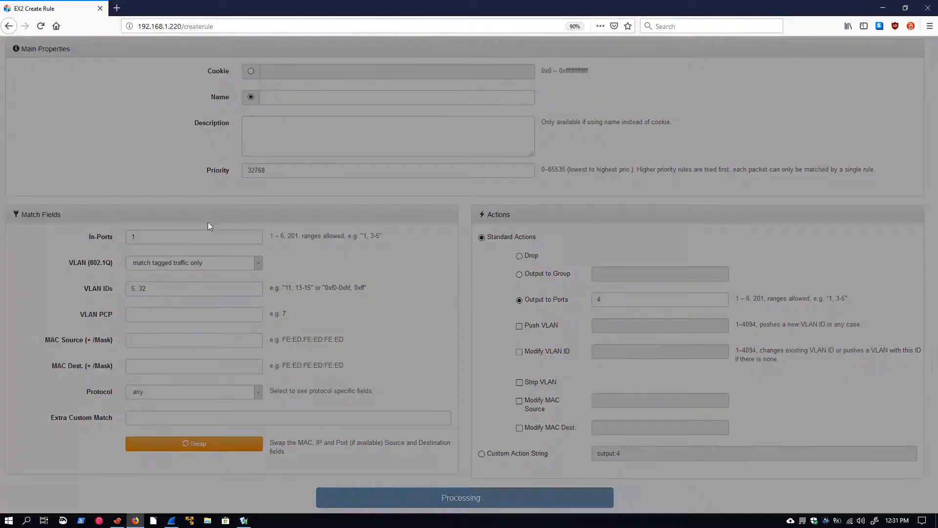
Start a new Ethernet capture in Wireshark, discarding the previous packets, replay vlan.cap in Colasoft Packet Player, and stop capturing
click(171, 519)
key(ctrl+e)
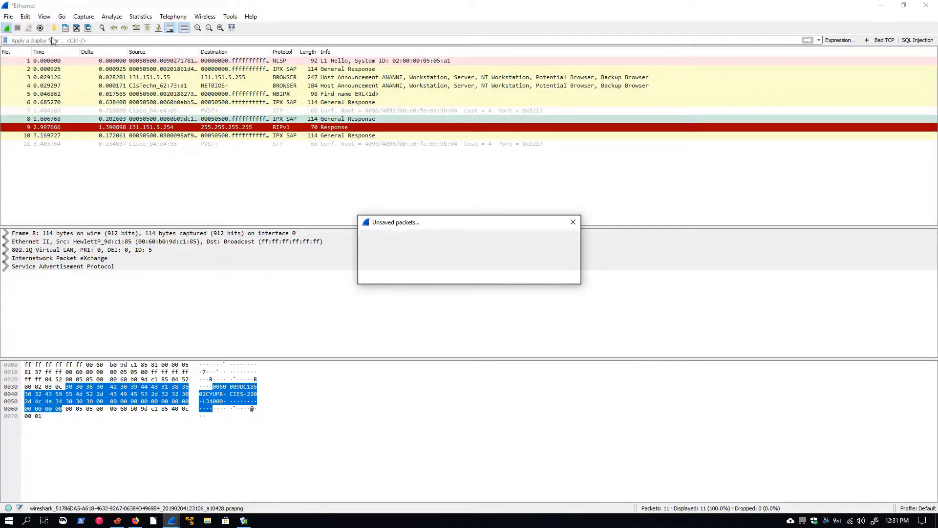
click(489, 272)
click(244, 520)
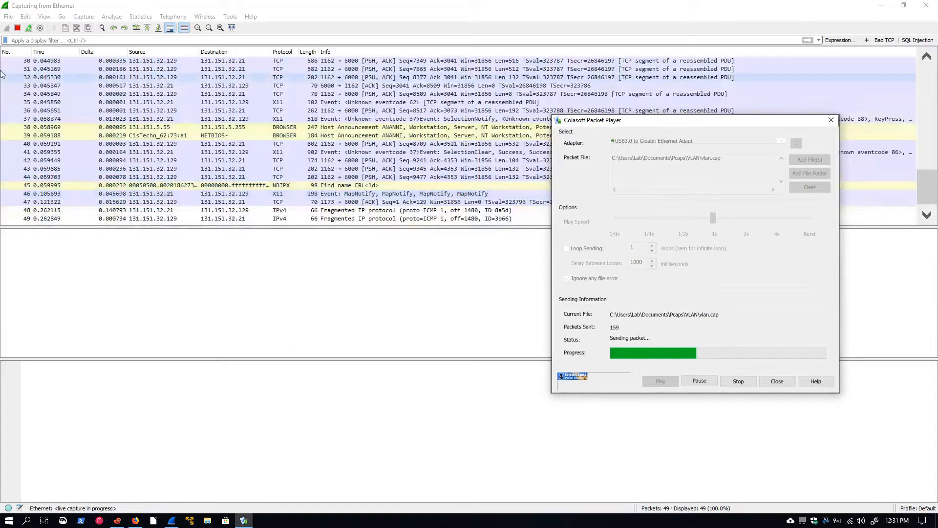
click(19, 28)
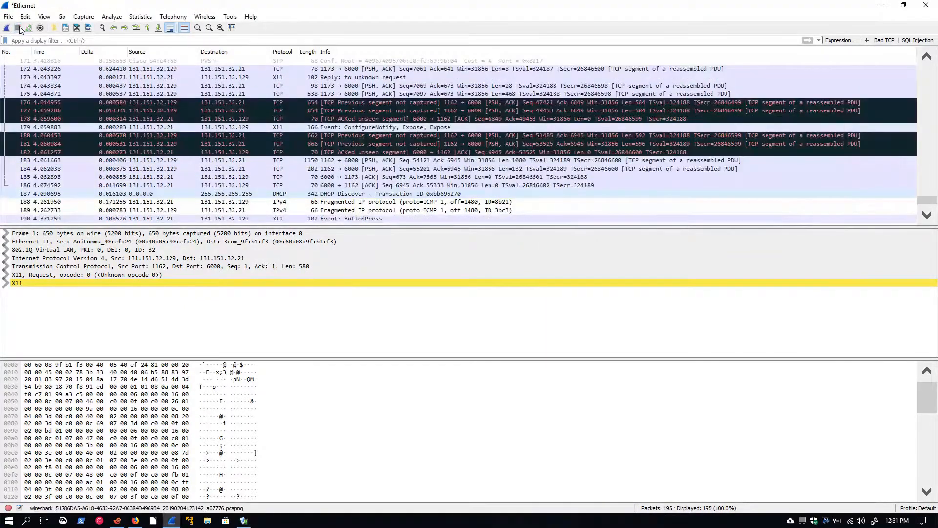
Filter the new capture by vlan.id==5, followed by vlan.id==32
click(43, 43)
text(vlan)
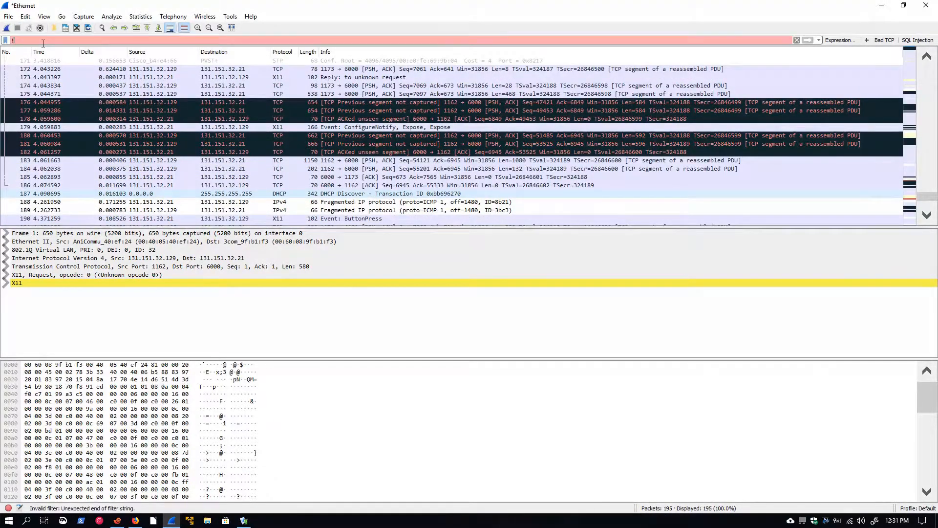
text(.id==5)
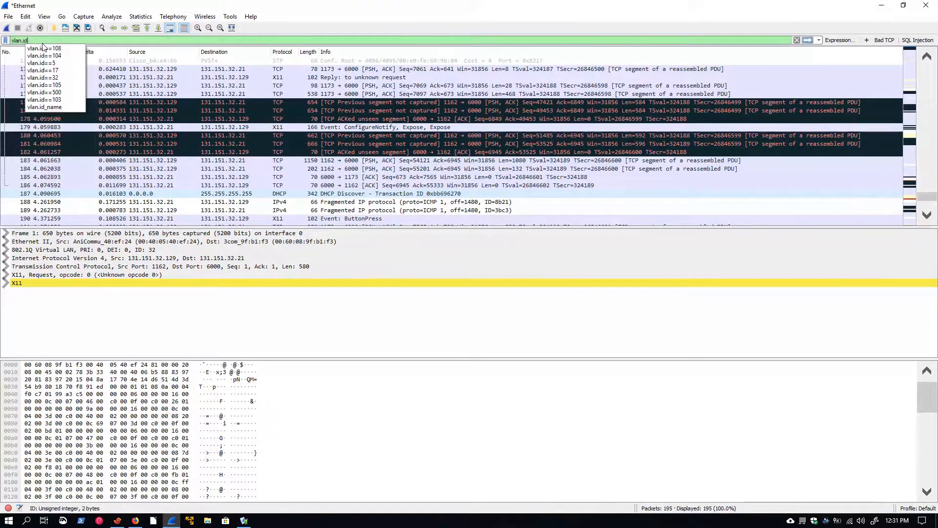
key(Return)
key(BackSpace)
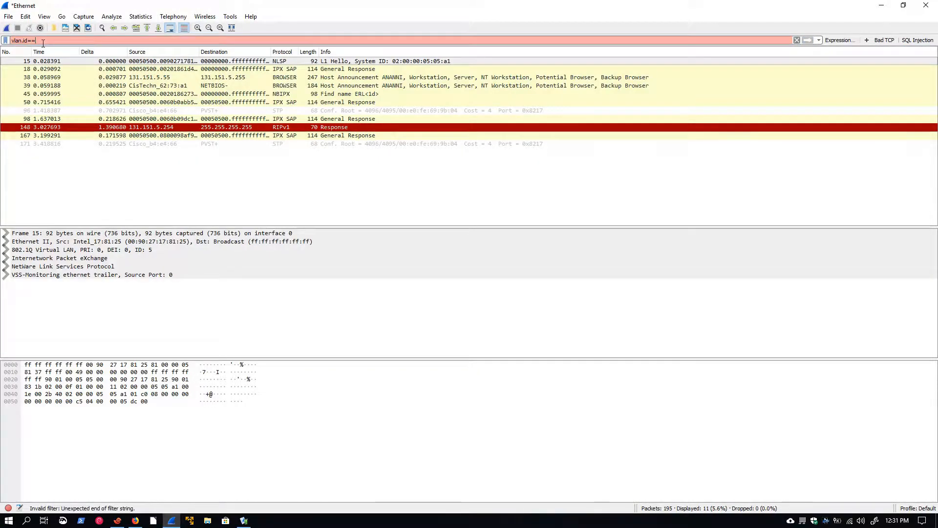
text(32)
key(Return)
Filter the packets by vlan.id==104 and erase the filter expression
key(BackSpace)
key(BackSpace)
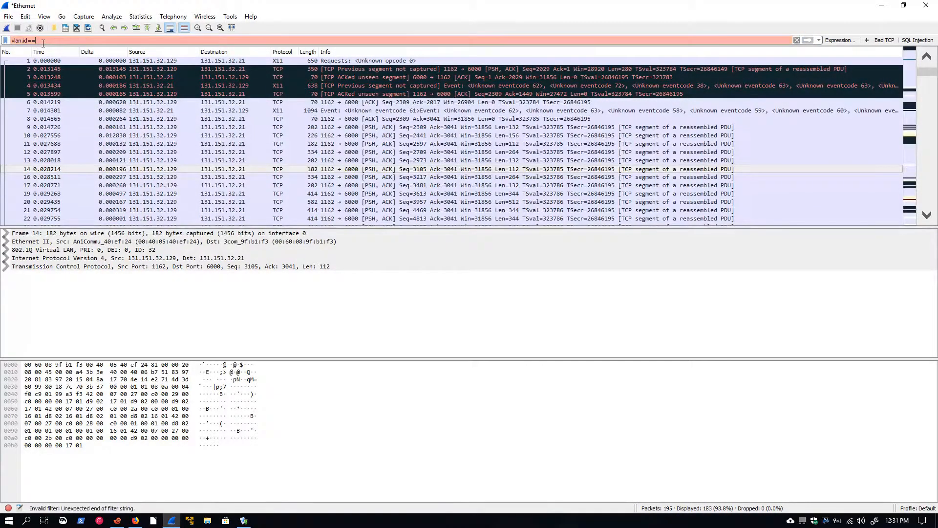
text(104)
key(Return)
key(BackSpace)
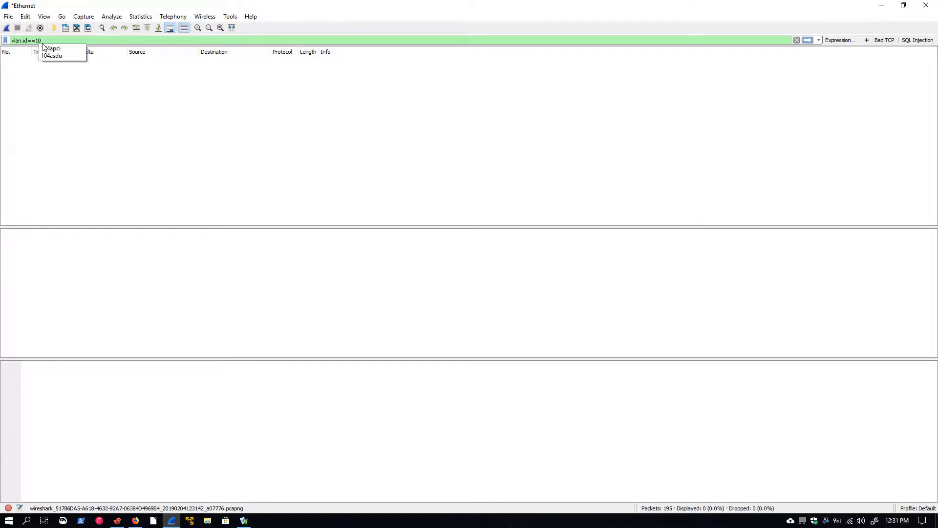
key(BackSpace)
key(BackSpace)
key(BackSpace)
key(BackSpace)
key(BackSpace)
key(BackSpace)
key(BackSpace)
key(BackSpace)
key(BackSpace)
key(BackSpace)
key(BackSpace)
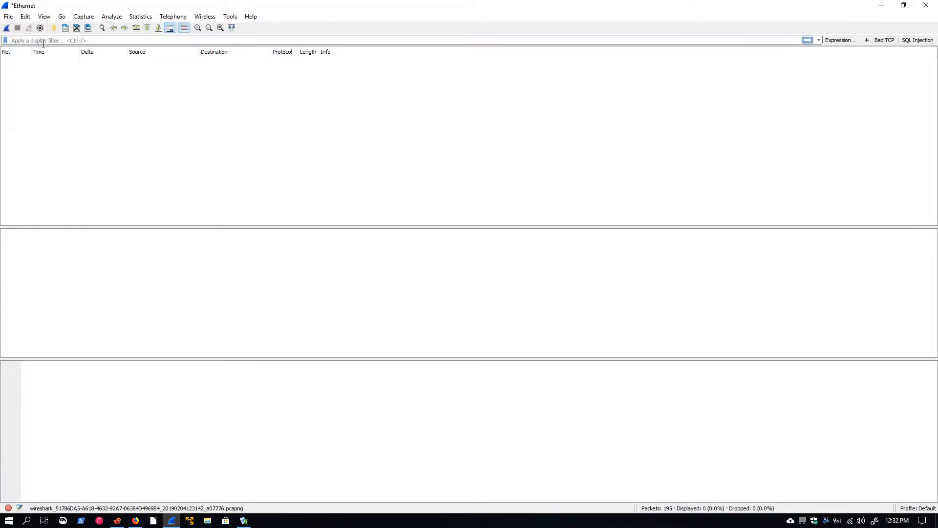
Apply the display filter !vlan.id to check for packets without a VLAN tag, and clear it
text(!vlan.id)
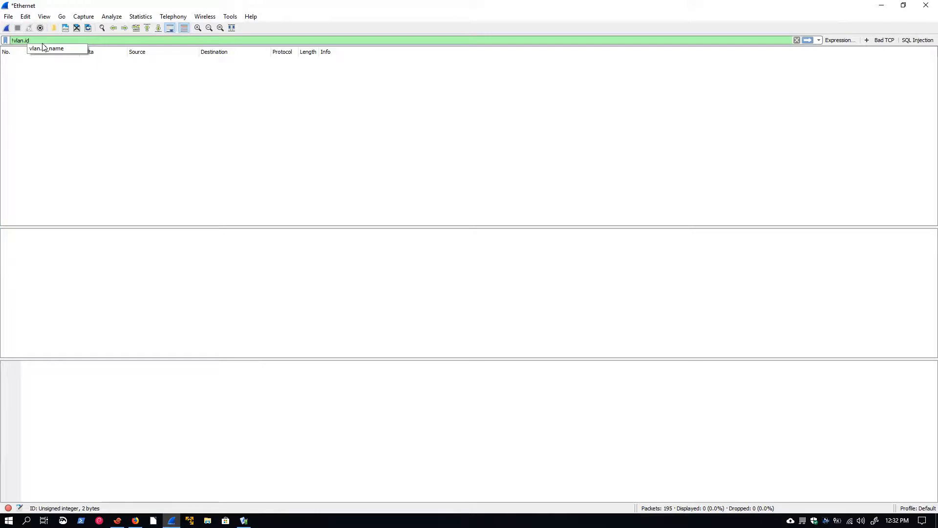
key(Return)
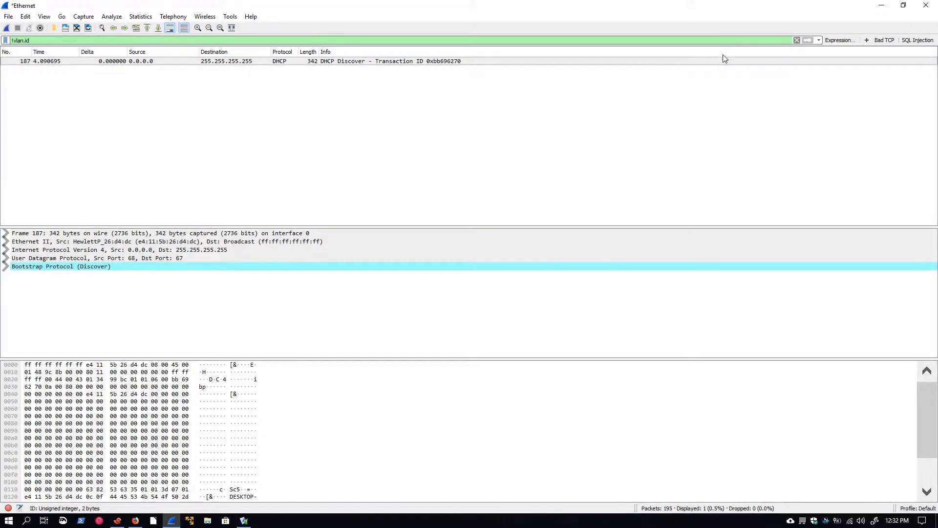
click(798, 41)
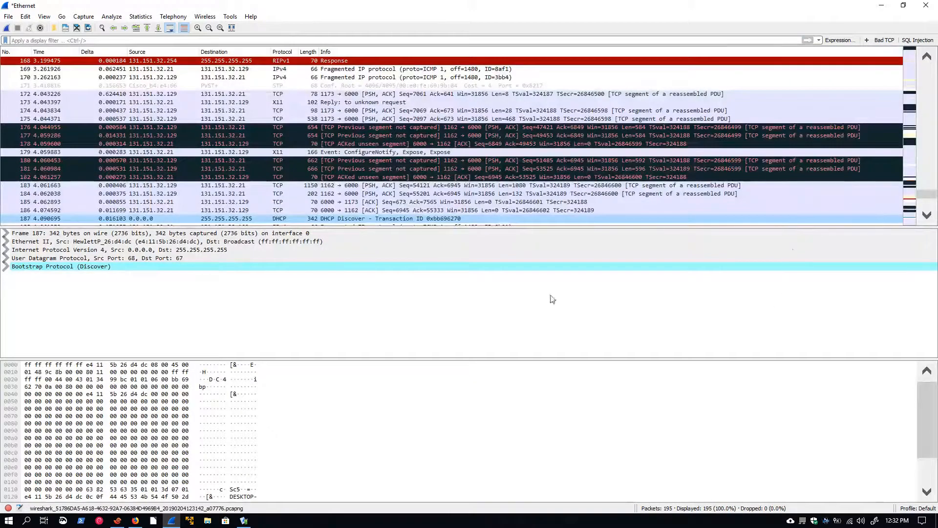
Return to the EX2 rule form in Firefox, set the VLAN IDs to the range 5-104 and apply the rule
click(136, 521)
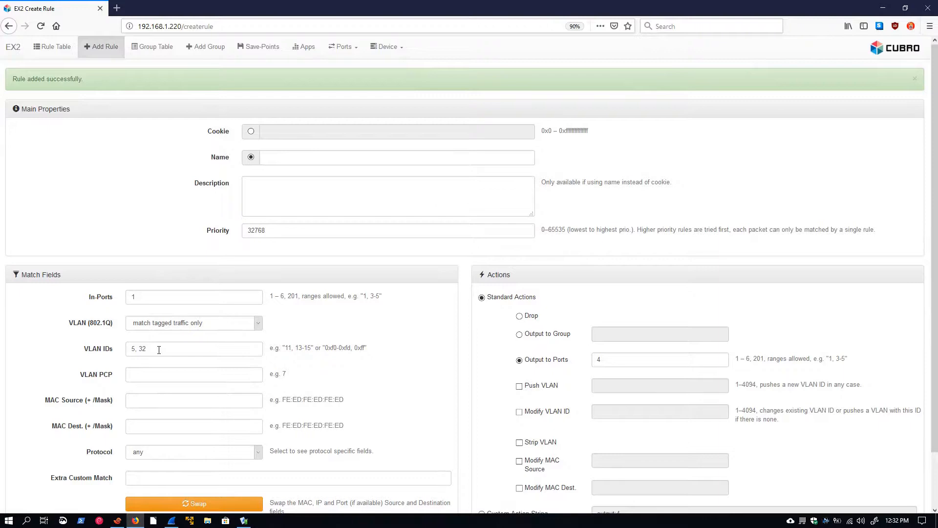
double_click(159, 350)
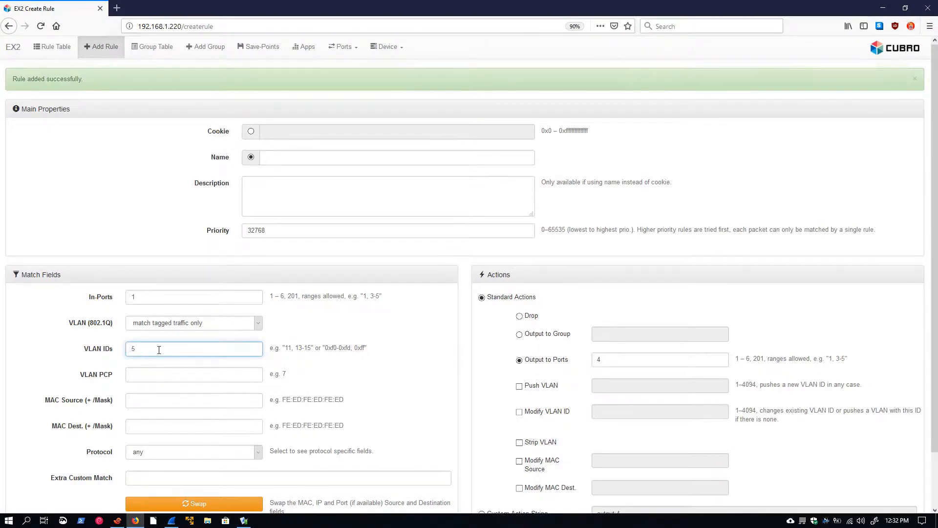
text(-32)
key(BackSpace)
text(104)
scroll(158, 349, down, 2)
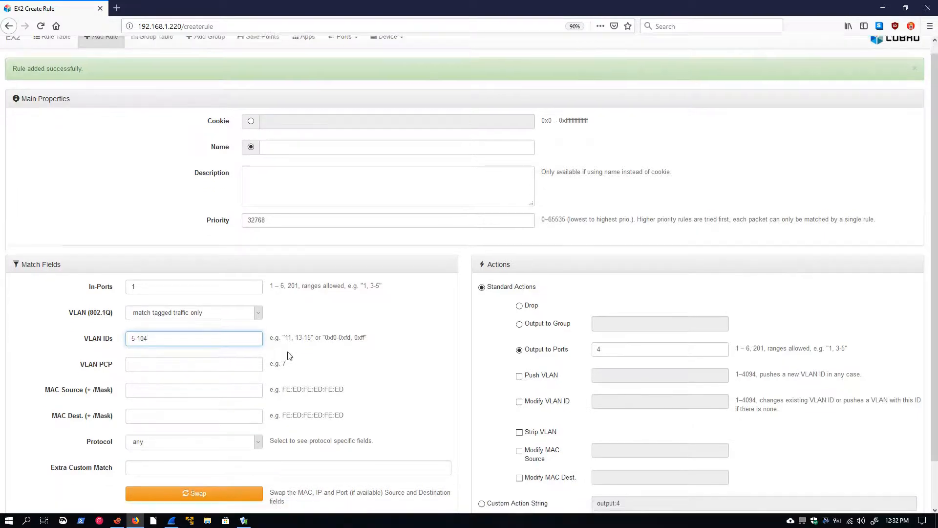
click(435, 494)
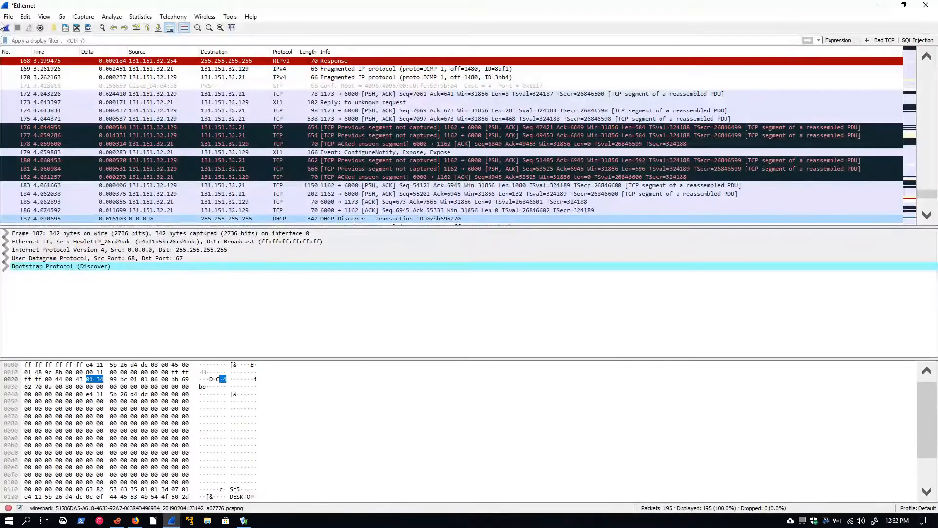
Capture a fresh replay of vlan.cap from Colasoft Packet Player on the Ethernet interface, discarding the previous capture unsaved
click(6, 28)
click(498, 270)
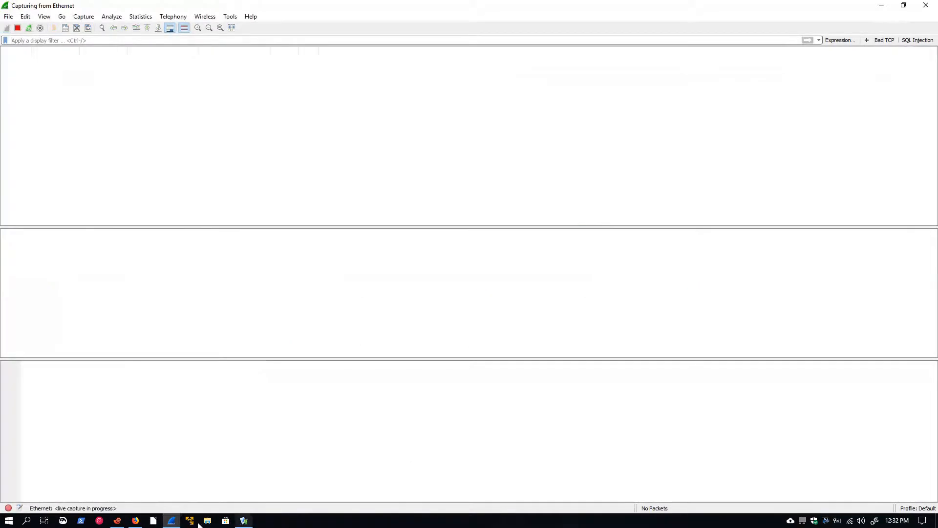
click(244, 520)
click(659, 382)
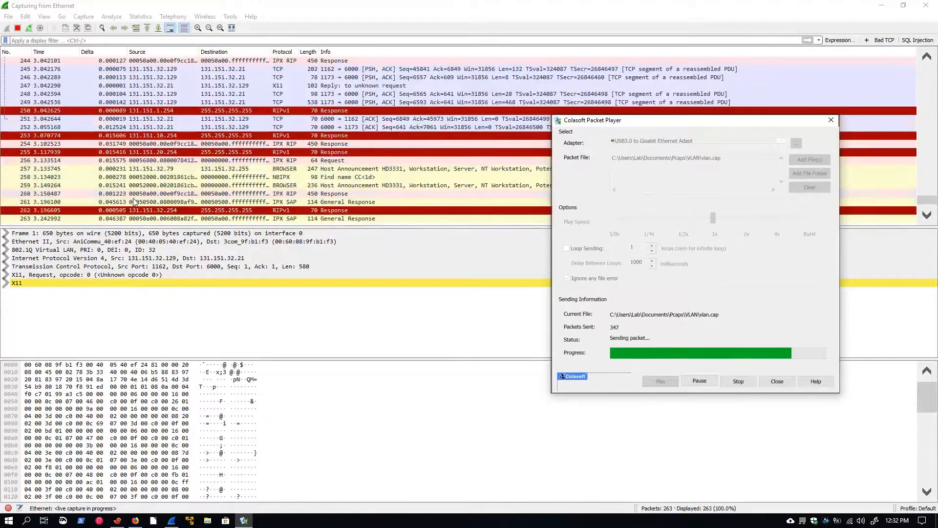
click(17, 28)
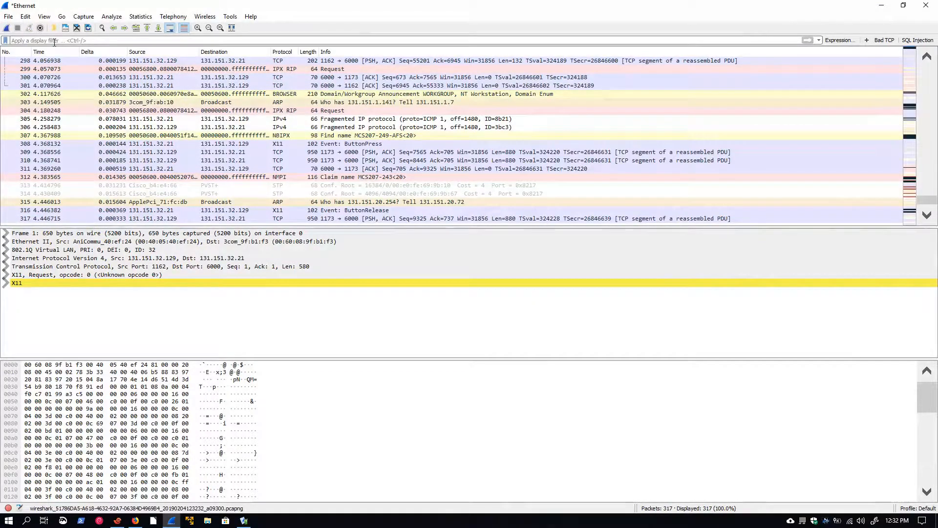
Exclude single VLANs from the packet list with the display filter !vlan.id==32, followed by !vlan.id==104
text(!vlan.id==)
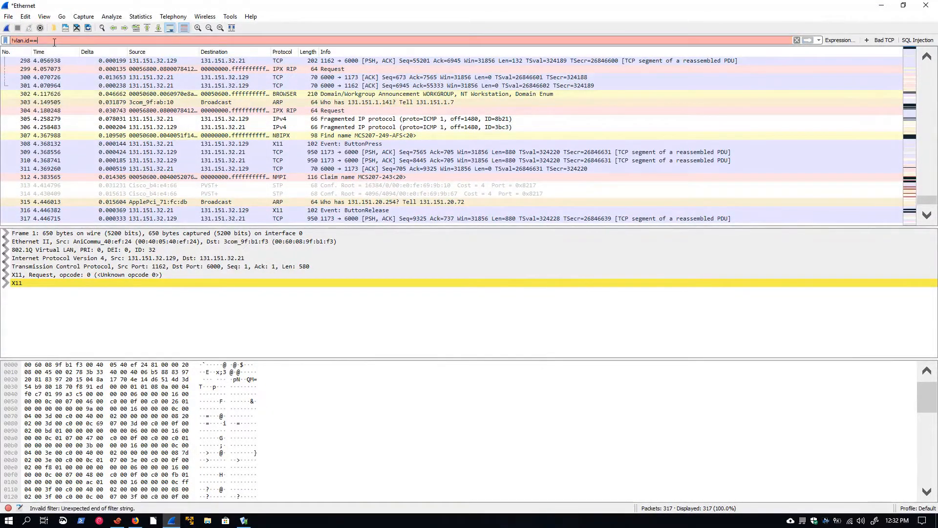
key(Return)
text(==)
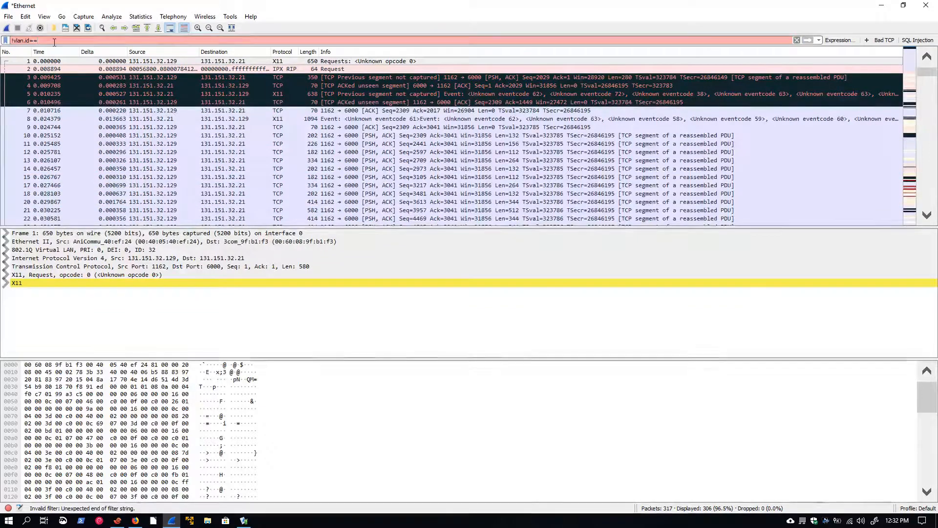
text(32)
key(Return)
key(BackSpace)
key(BackSpace)
text(104)
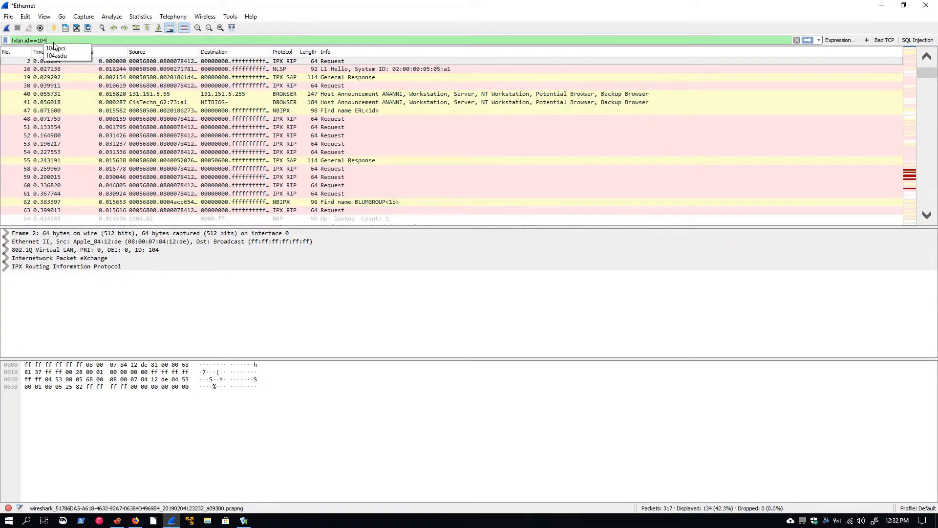
key(Return)
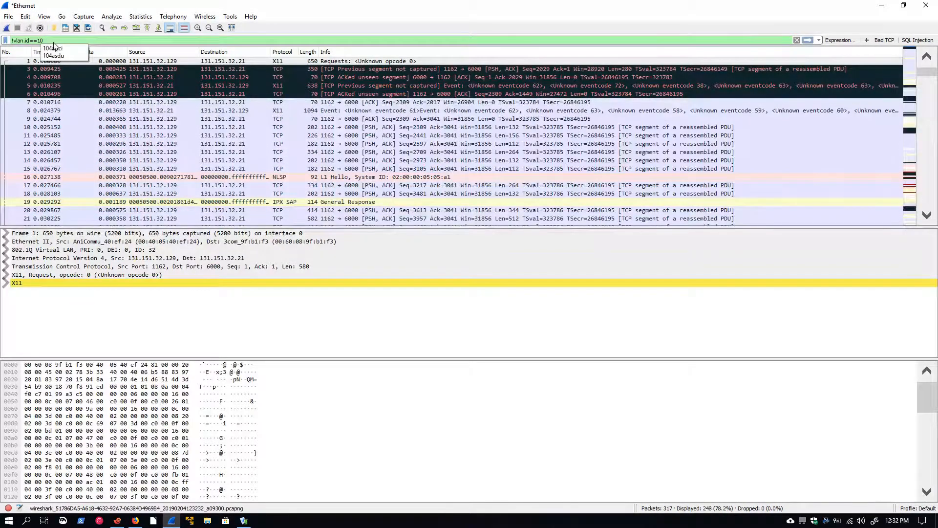
Change the display filter expression to !vlan.id==108 and erase the whole expression
text(8)
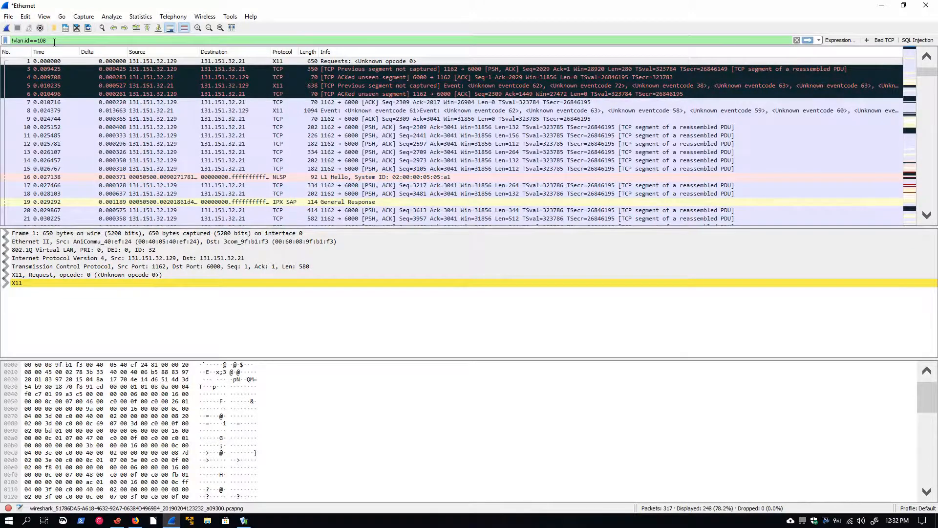
key(BackSpace)
key(BackSpace)
key(BackSpace)
key(BackSpace)
key(BackSpace)
key(BackSpace)
key(BackSpace)
key(BackSpace)
key(BackSpace)
key(BackSpace)
key(BackSpace)
key(BackSpace)
key(BackSpace)
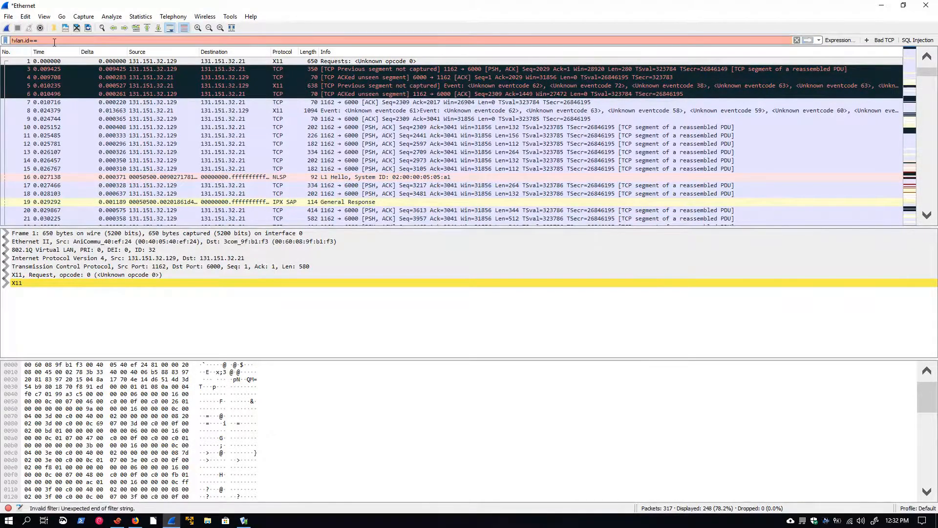
Filter the captured packets by vlan.id==5, followed by vlan.id==32
text(vlan)
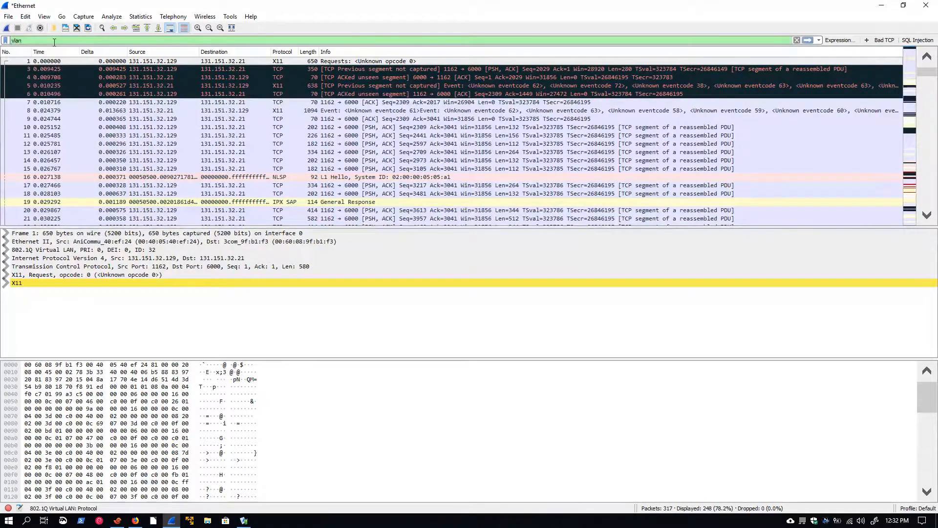
text(.id==5)
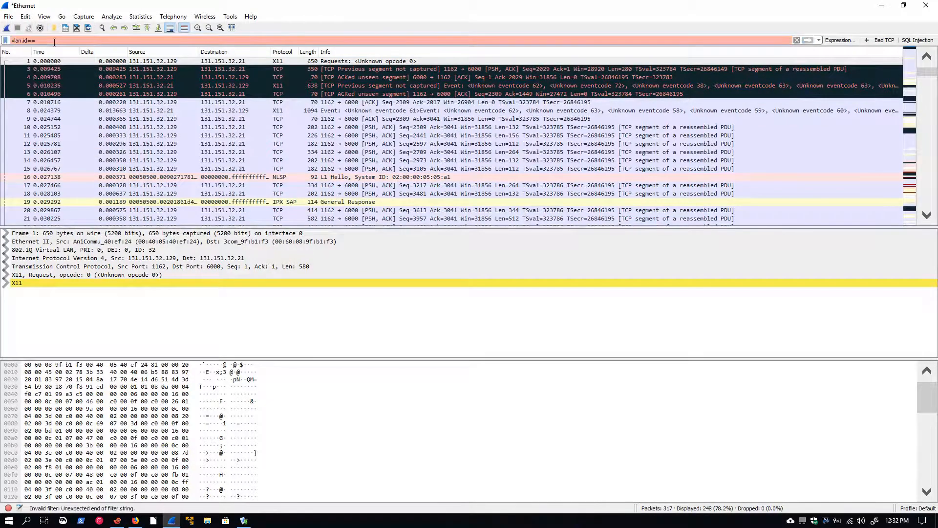
key(Return)
key(BackSpace)
text(32)
key(Return)
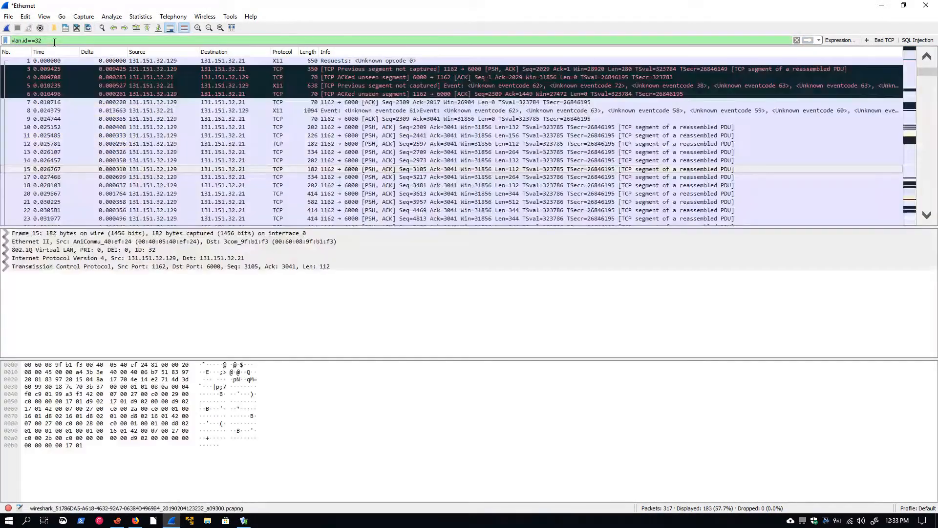
Filter the captured packets by vlan.id==104, followed by vlan.id==108
key(BackSpace)
key(BackSpace)
text(104)
key(Return)
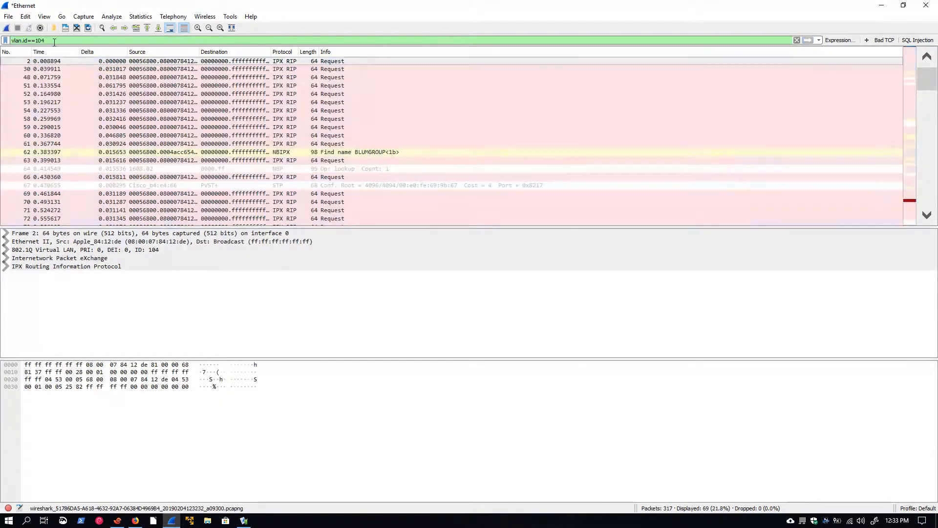
key(BackSpace)
text(8)
key(Return)
Filter the captured packets by vlan.id==17 and clear the display filter
key(BackSpace)
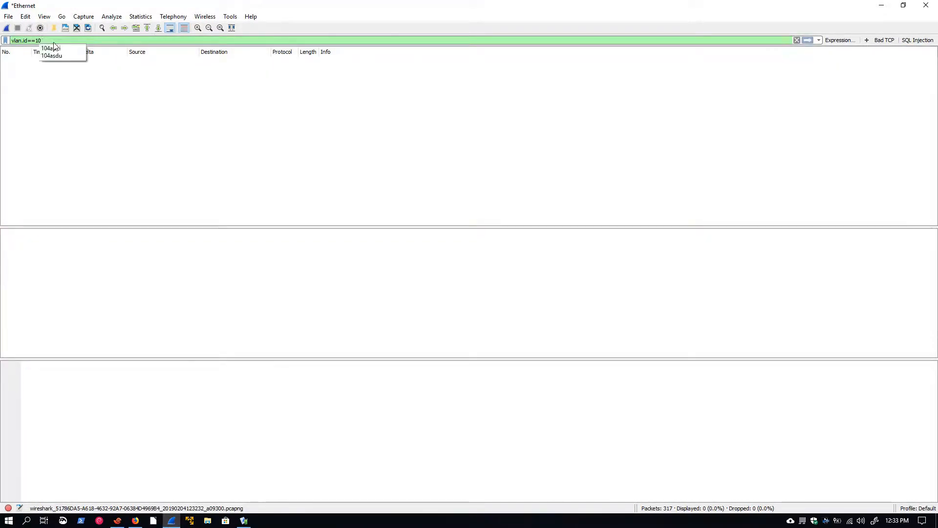
key(BackSpace)
key(BackSpace)
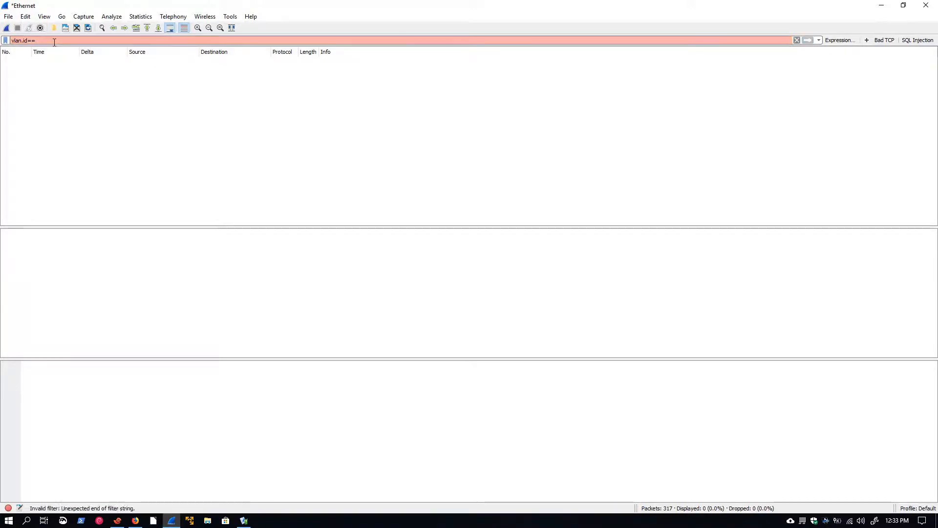
key(BackSpace)
key(BackSpace)
key(BackSpace)
key(BackSpace)
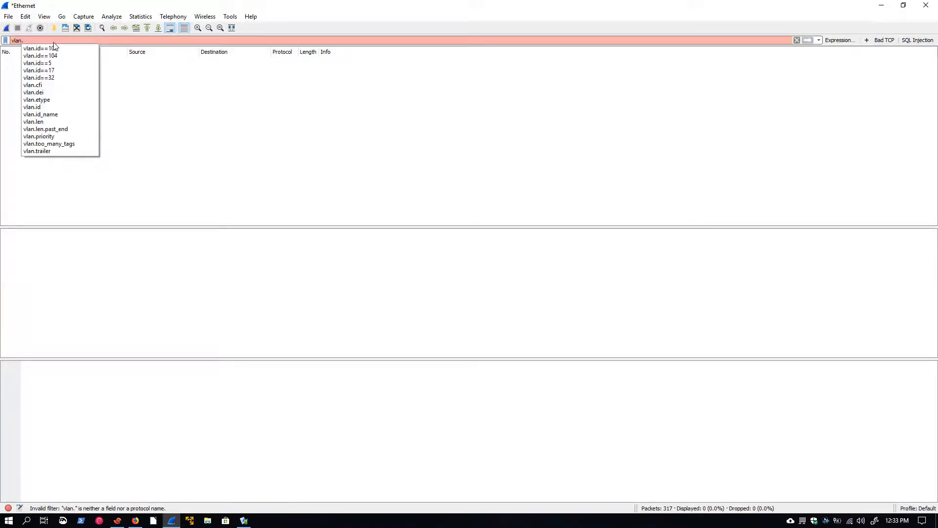
text(id==)
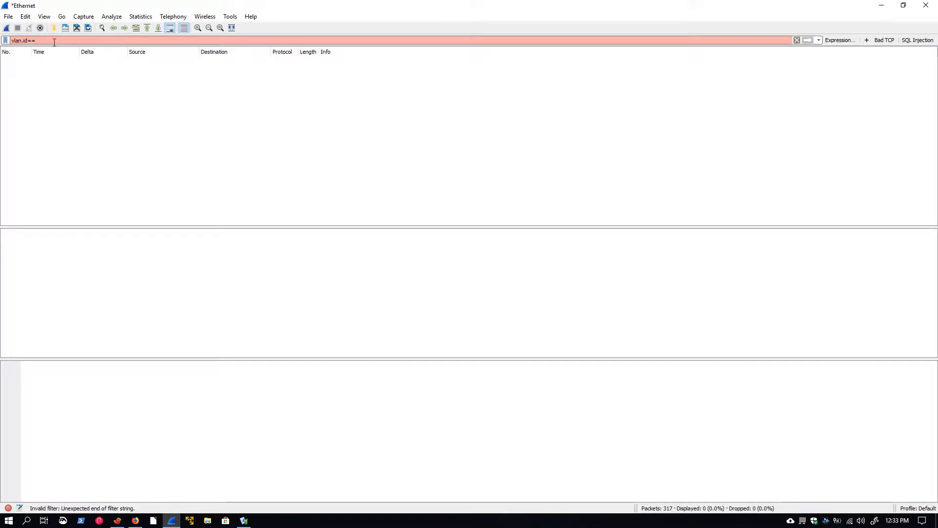
text(17)
key(Return)
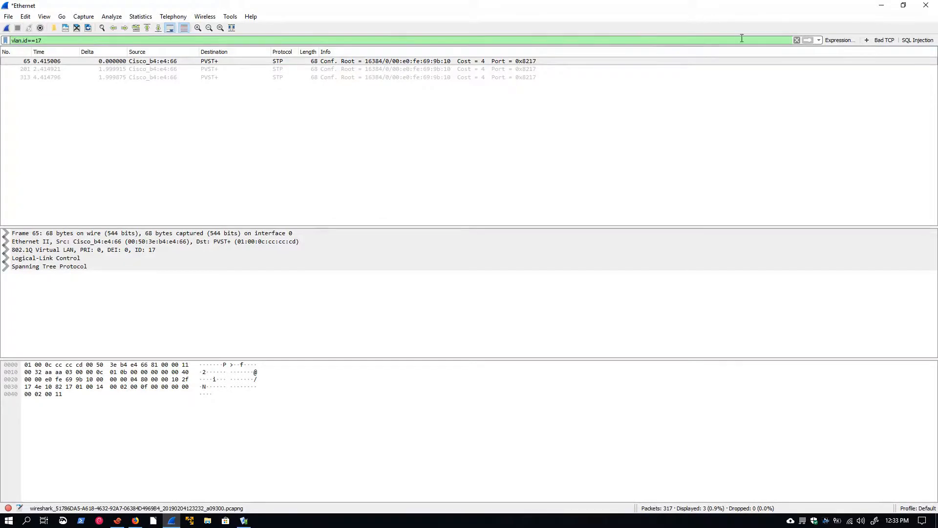
click(796, 41)
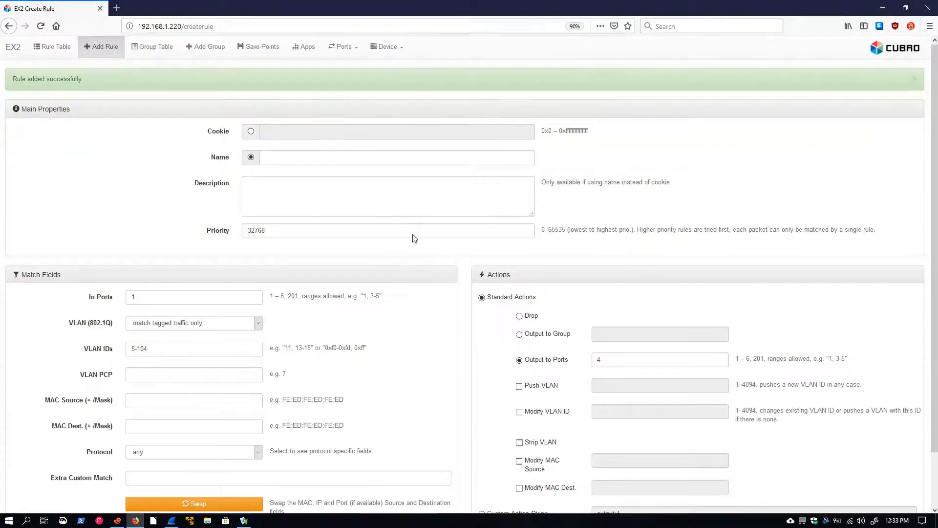
Switch to the EX2 web interface in Firefox and delete the VLAN 5-104 rule from the rule table
click(135, 520)
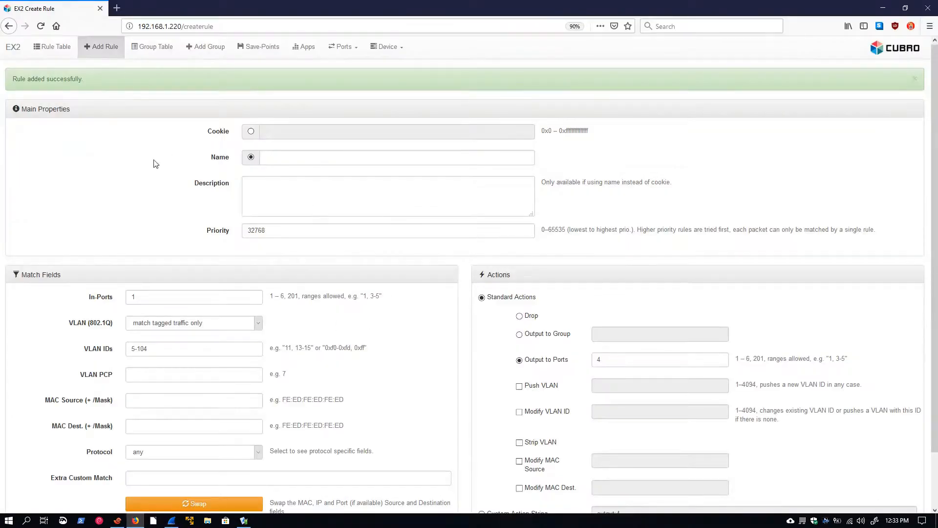
triple_click(159, 348)
key(BackSpace)
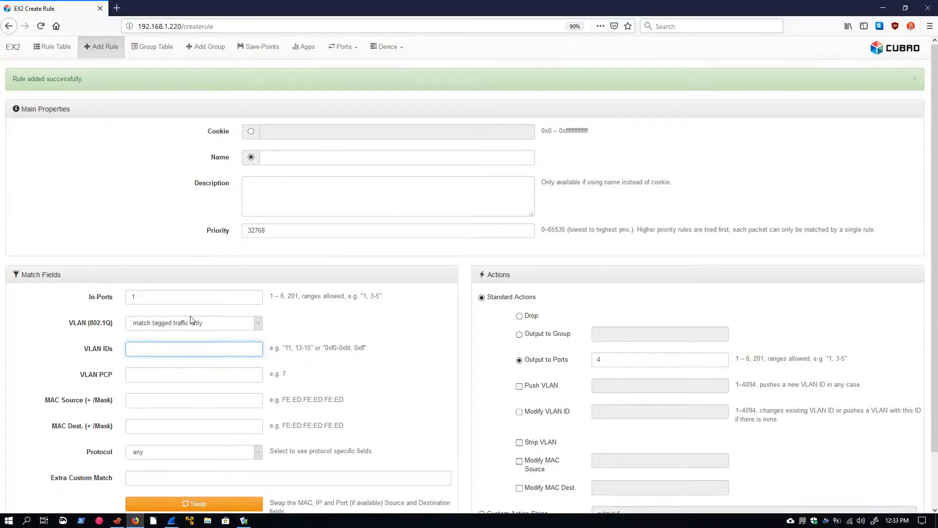
click(48, 53)
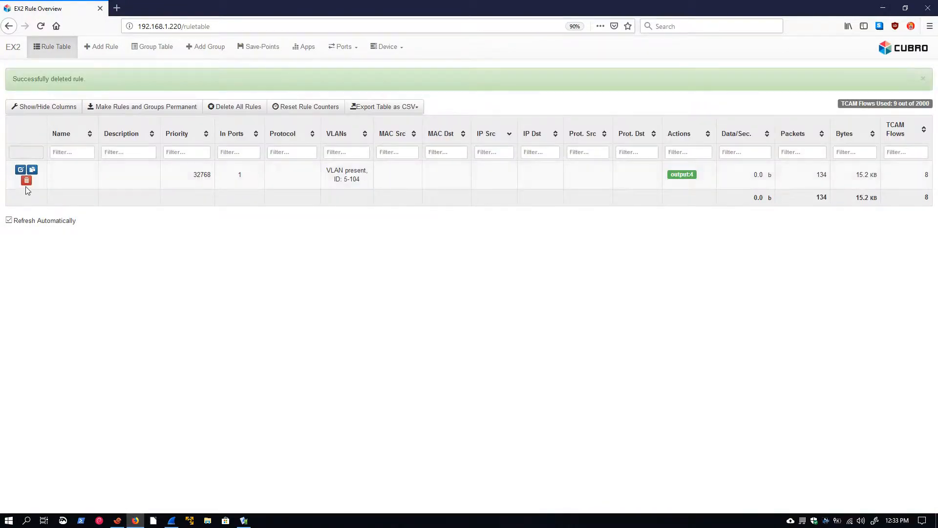
click(27, 181)
Create a new rule with in-port 1 and output port 4 that matches tagged traffic only
click(100, 45)
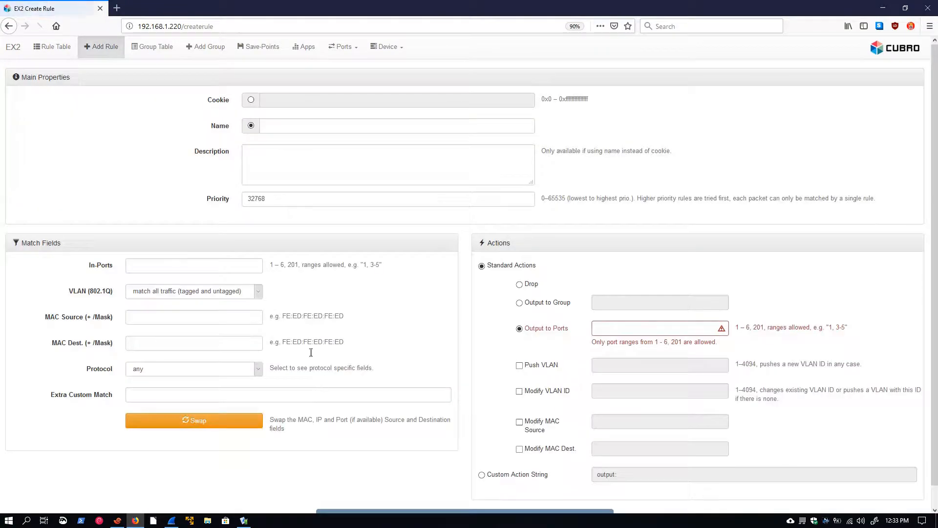
click(161, 264)
text(1)
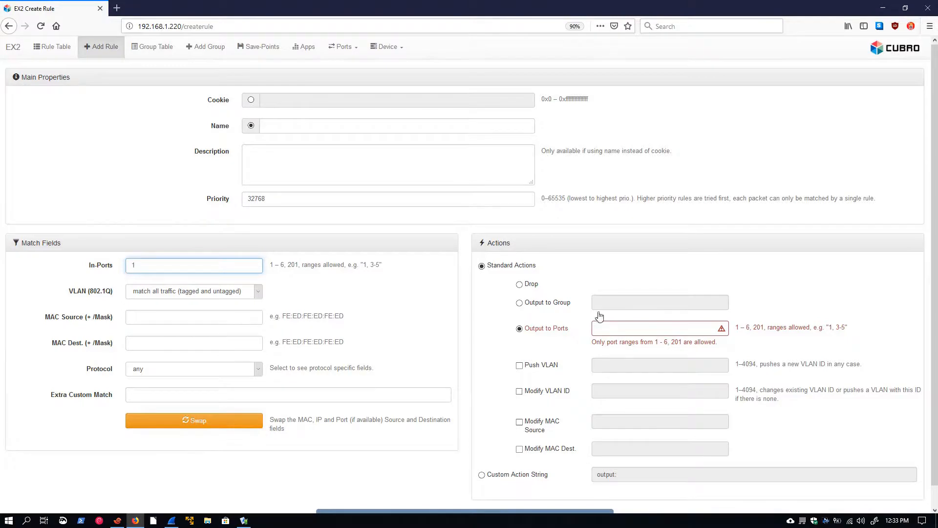
click(638, 332)
text(4)
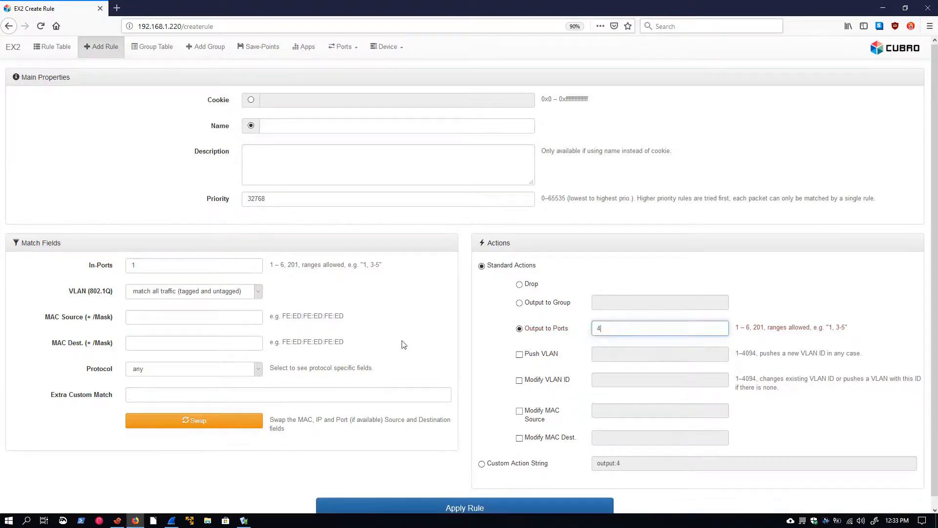
click(194, 293)
click(168, 315)
Set the rule's VLAN IDs to the hexadecimal value 0x68 and apply the rule
click(165, 318)
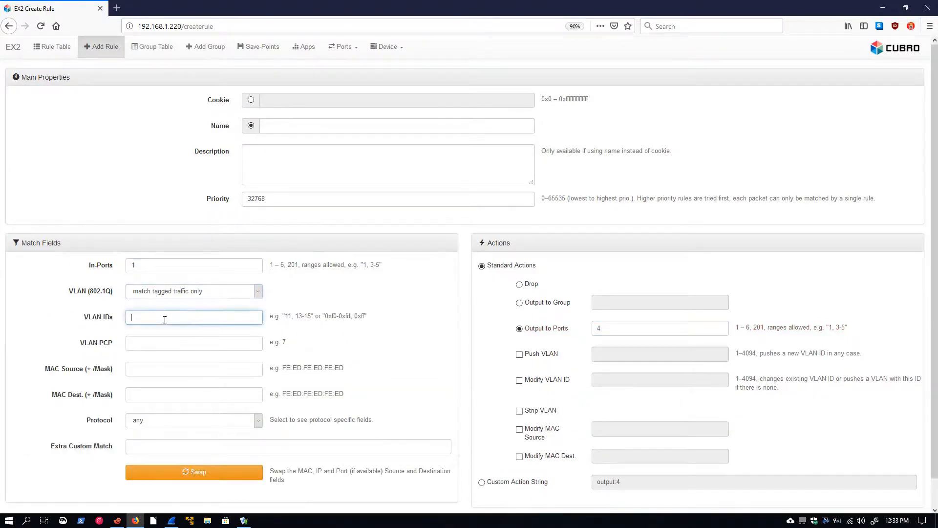
text(0x)
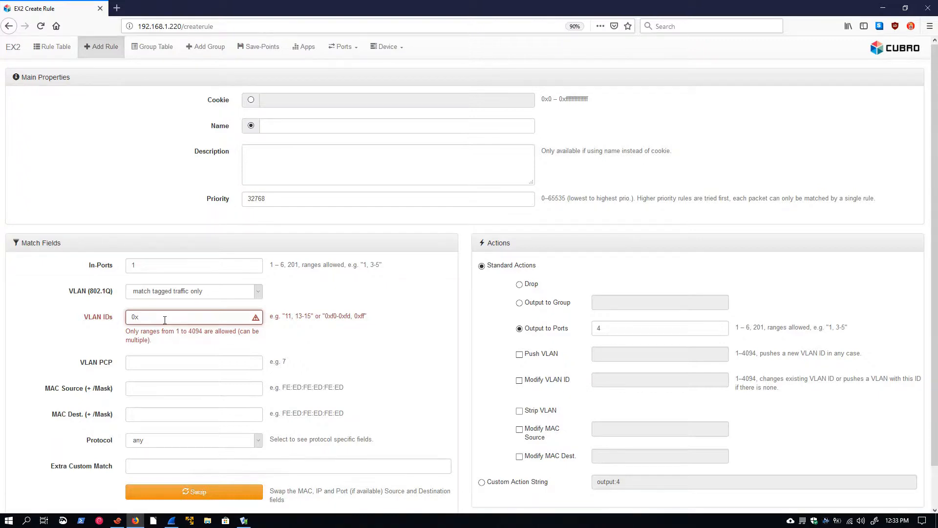
text(68)
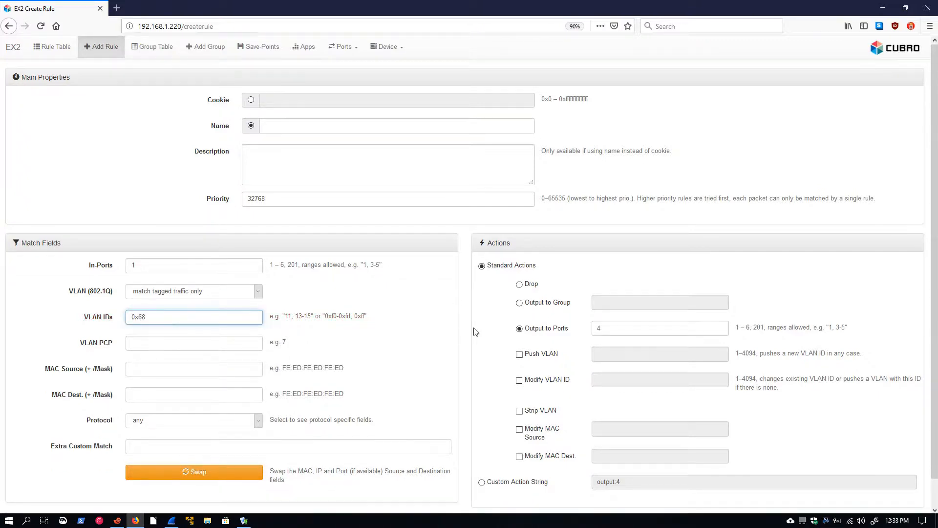
scroll(447, 497, down, 1)
click(448, 497)
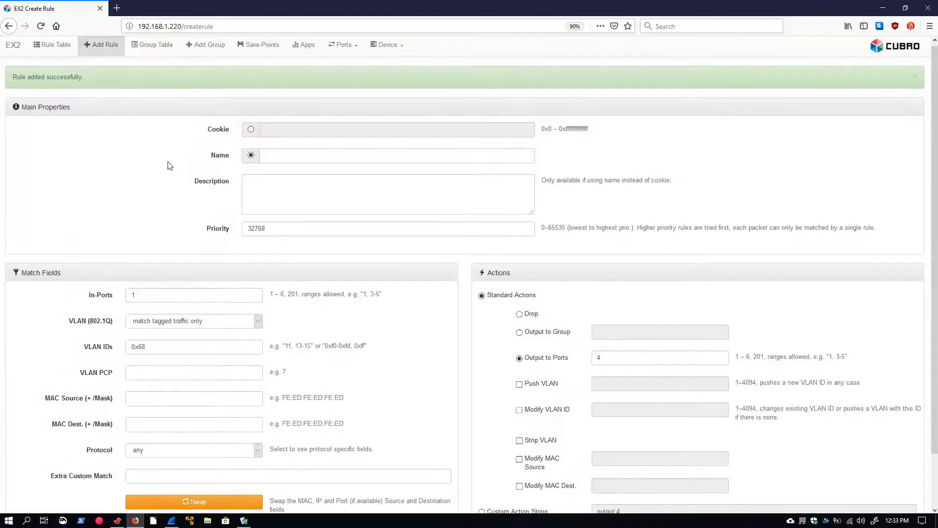
Check the new rule's VLANs entry in the rule table and delete that rule
click(65, 54)
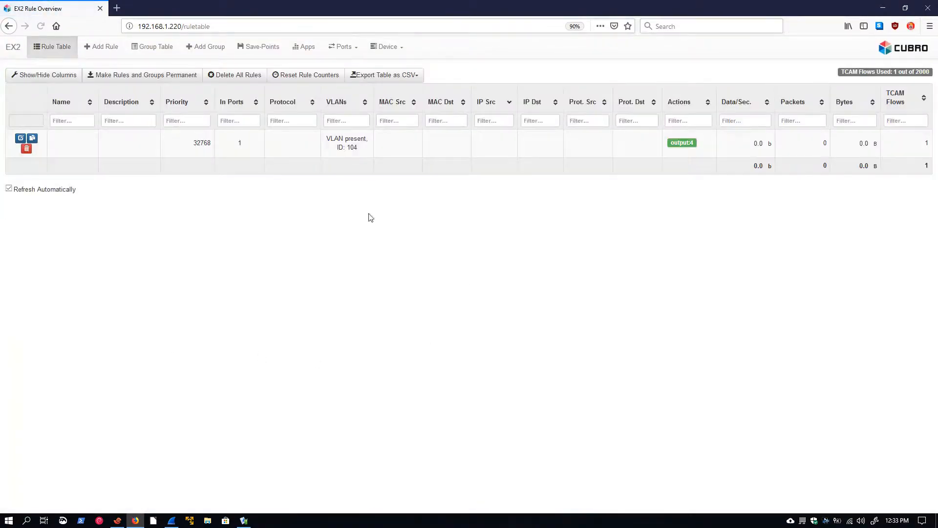
drag(322, 149, 382, 154)
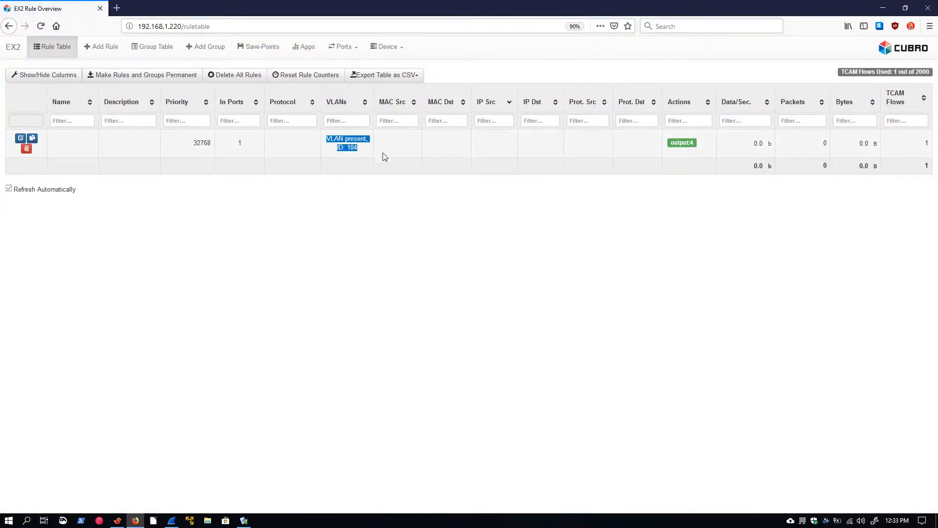
click(362, 170)
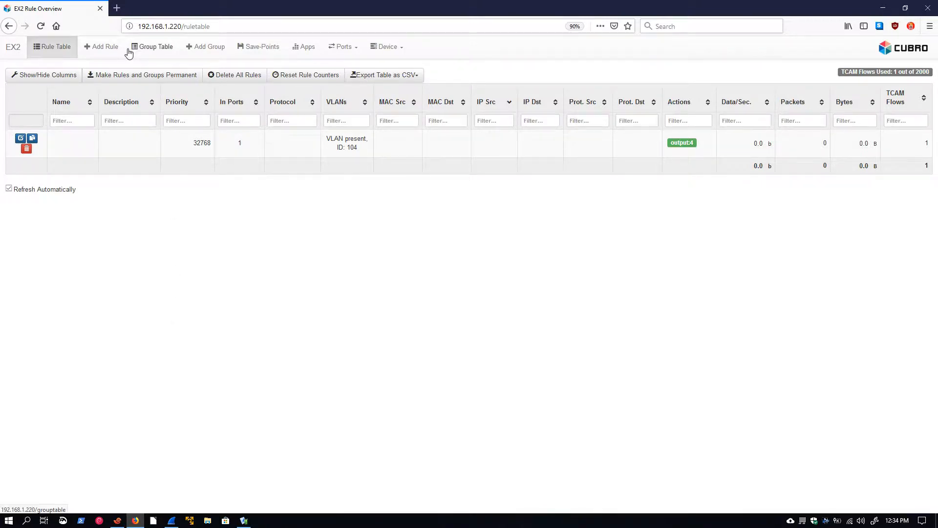
click(27, 148)
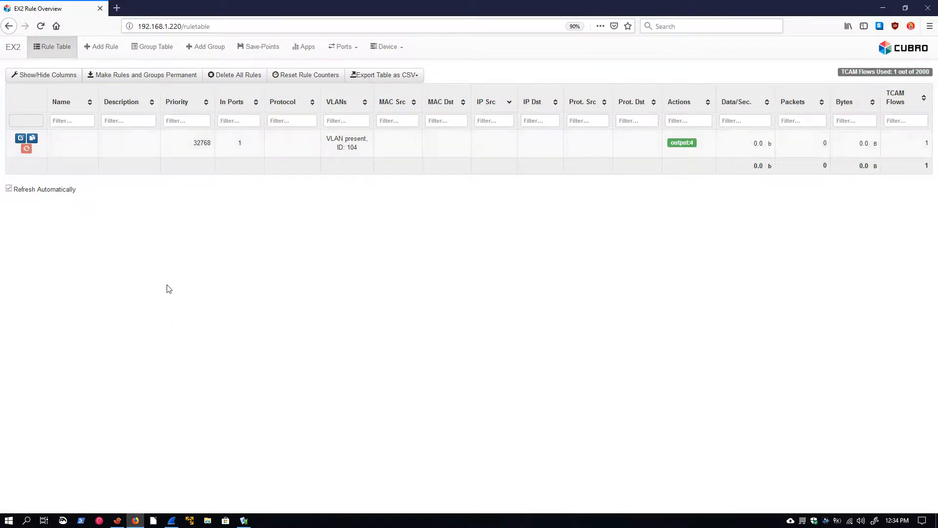
Begin another rule from in-port 1 to output port 4, with VLAN matching limited to tagged traffic
click(103, 47)
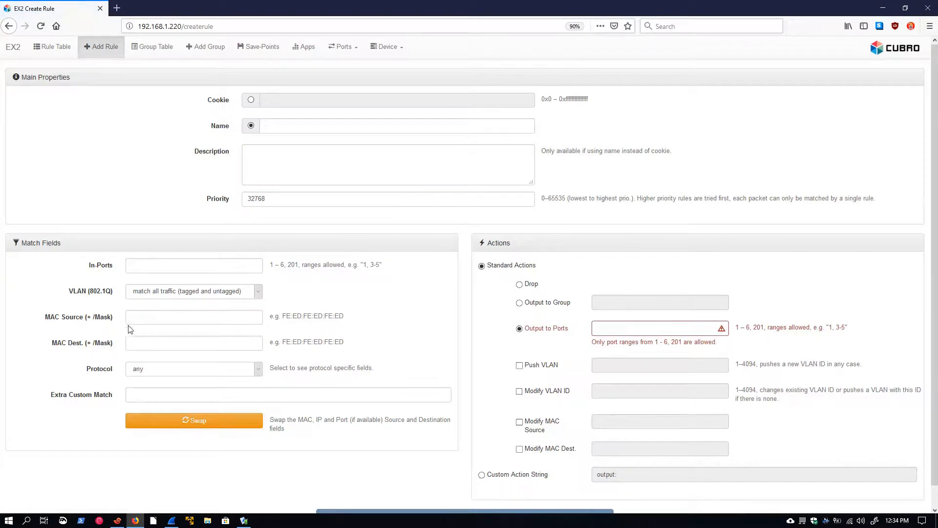
click(153, 266)
text(1)
click(629, 327)
text(4)
click(147, 293)
click(154, 311)
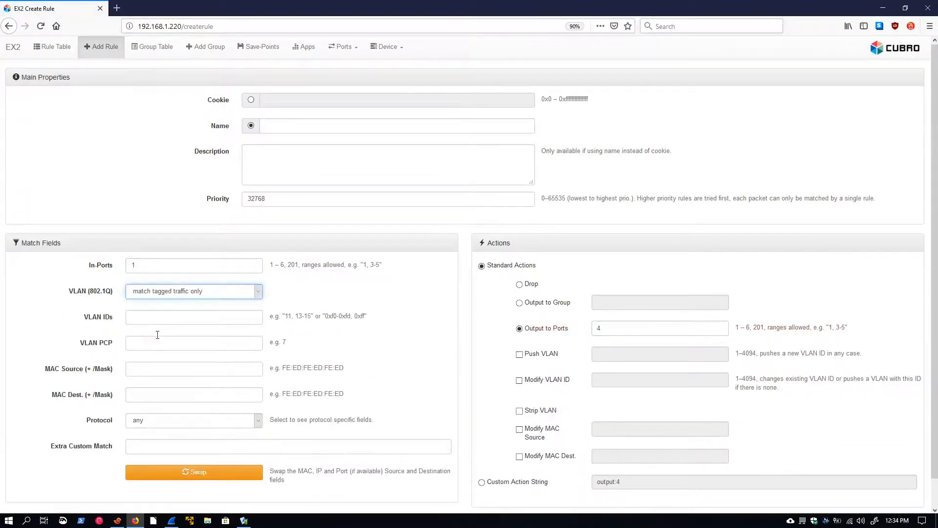
Match VLAN PCP 5 in the tagged-traffic rule, leaving the VLAN IDs blank, and apply the rule
click(147, 319)
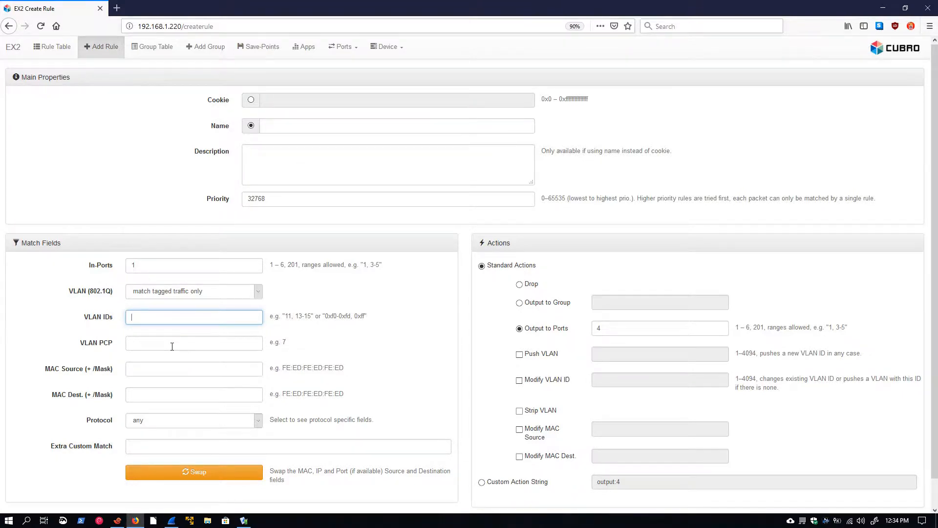
click(172, 346)
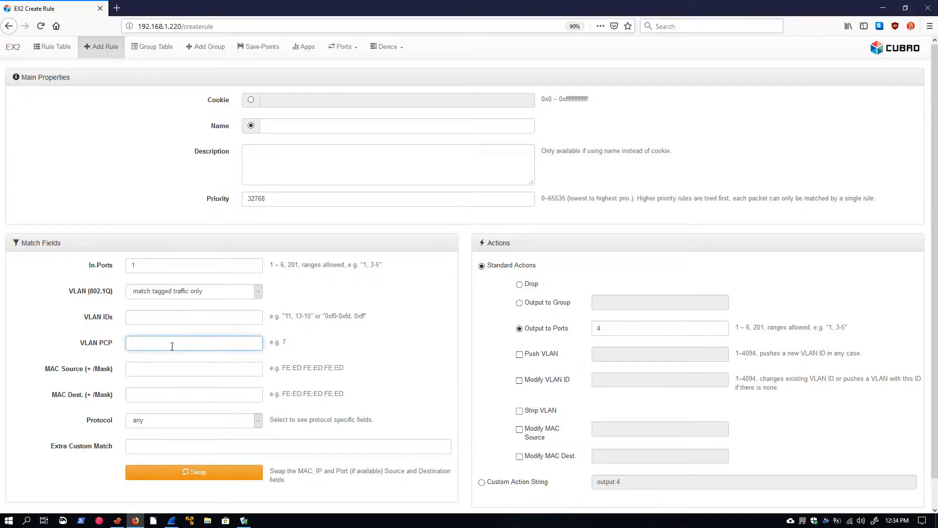
text(0)
text(0)
key(BackSpace)
text(5)
scroll(376, 388, down, 1)
click(459, 499)
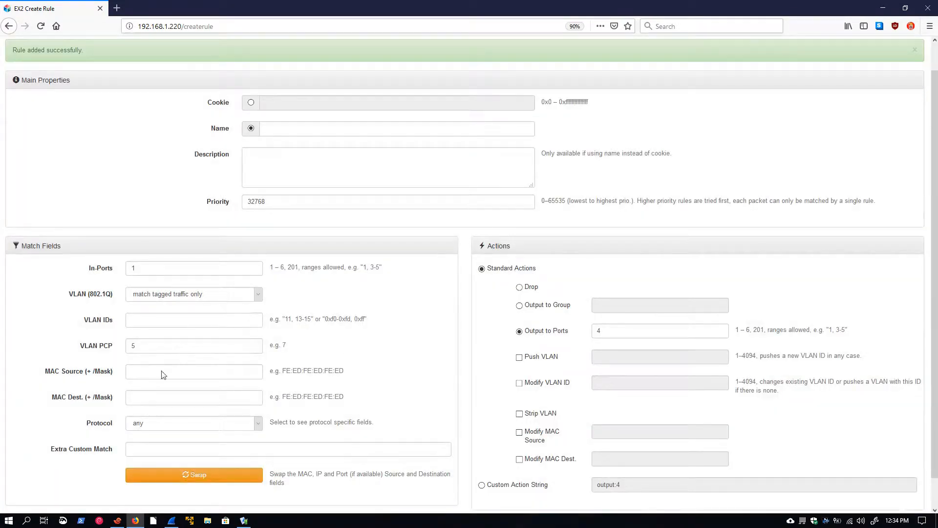
Start a fresh Wireshark capture without saving the previous packets, and replay vlan.cap from Colasoft Packet Player
click(172, 520)
click(6, 28)
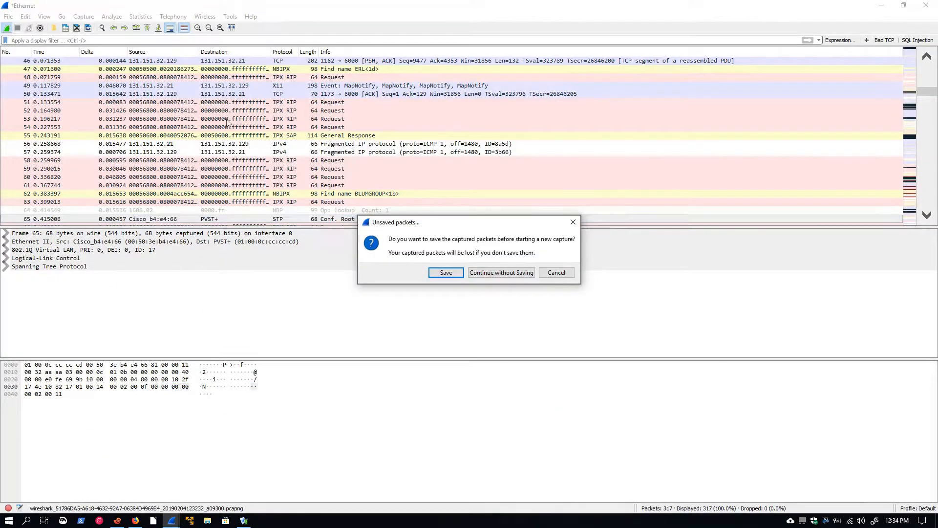
click(503, 272)
click(242, 521)
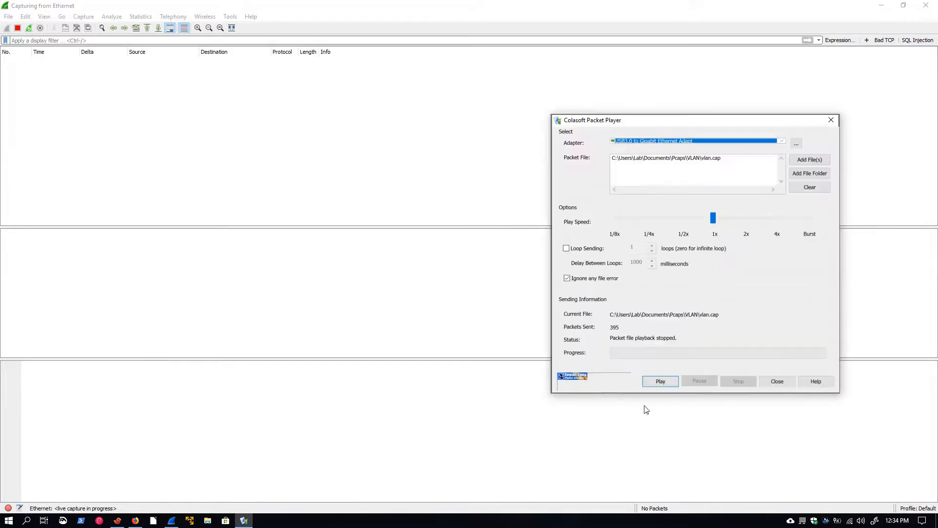
click(660, 381)
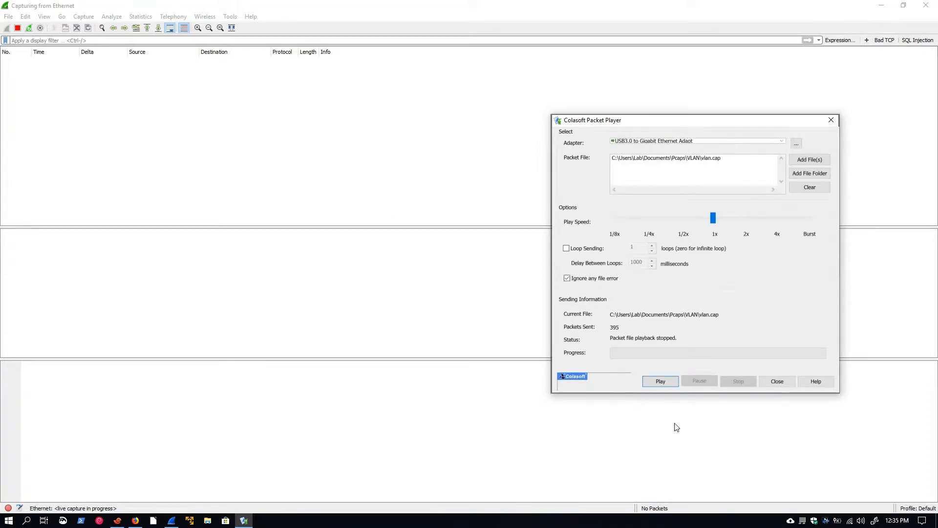
Stop the Wireshark capture and open the recent file vlan.cap to examine the 802.1Q priority of frame 8
click(18, 29)
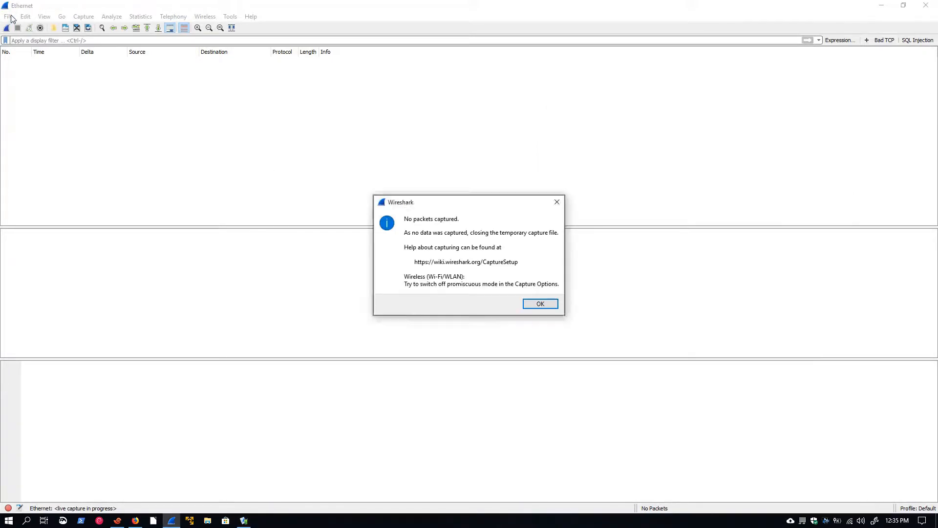
click(534, 304)
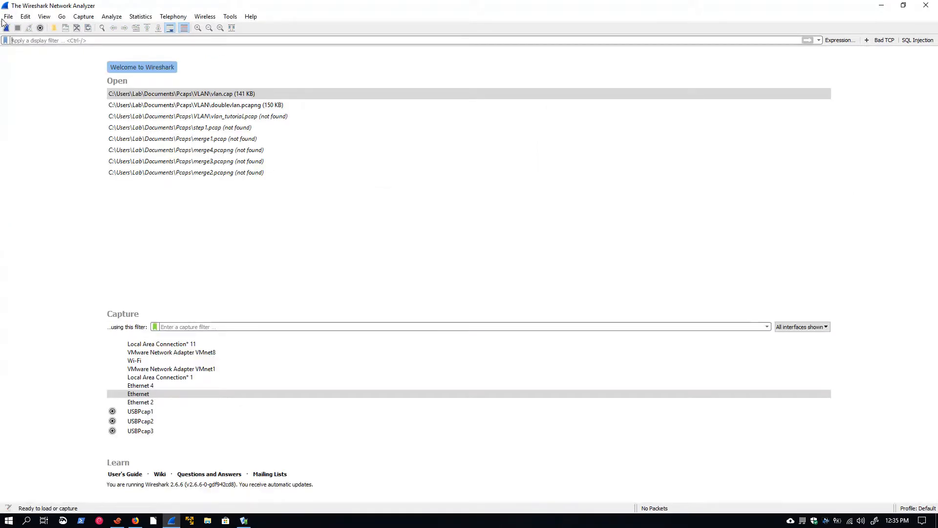
click(203, 96)
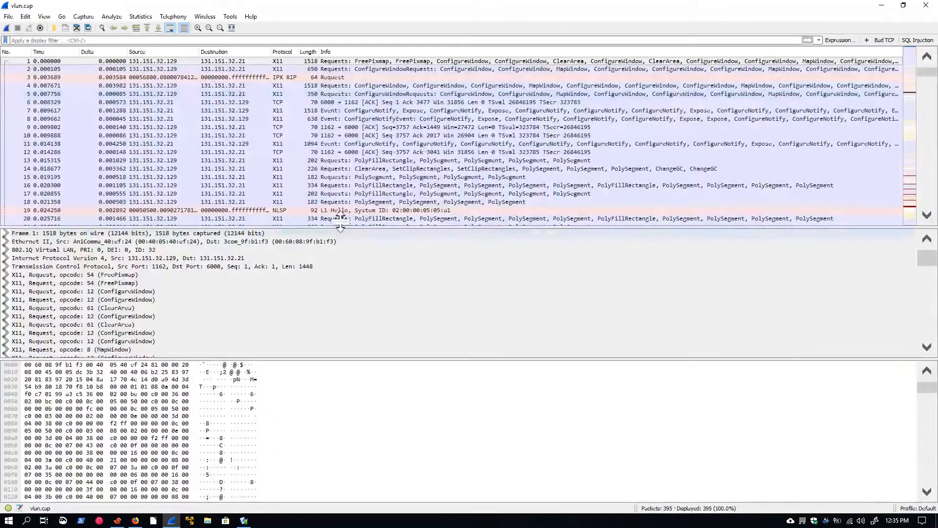
click(83, 119)
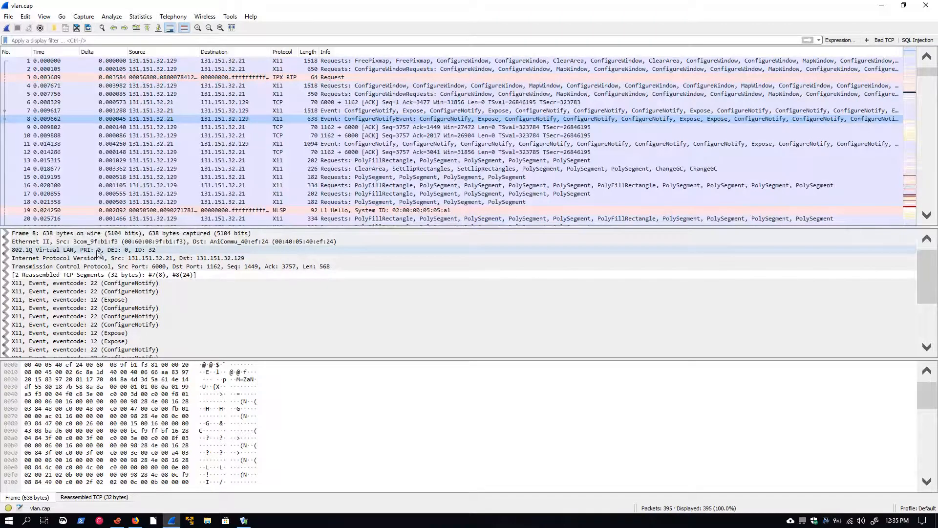
Return to the EX2 rule form in Firefox and set the VLAN IDs to 100
click(135, 521)
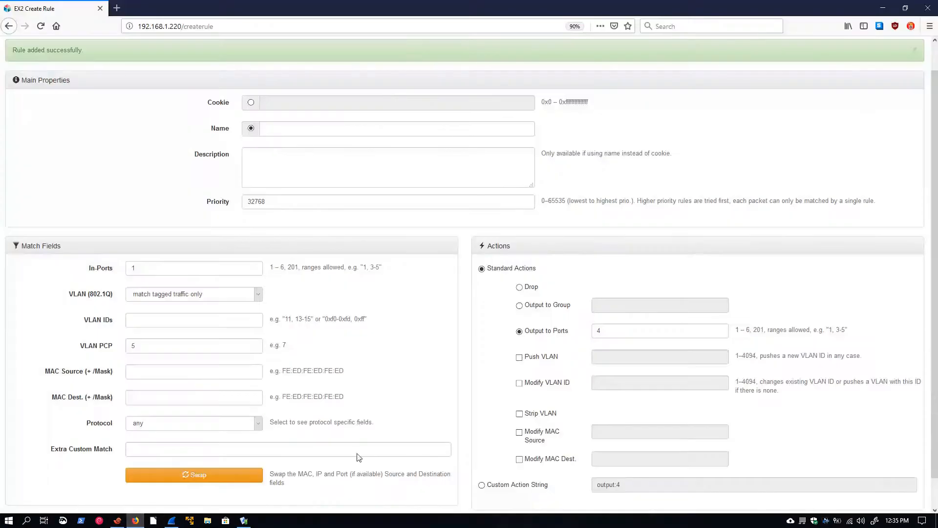
click(191, 324)
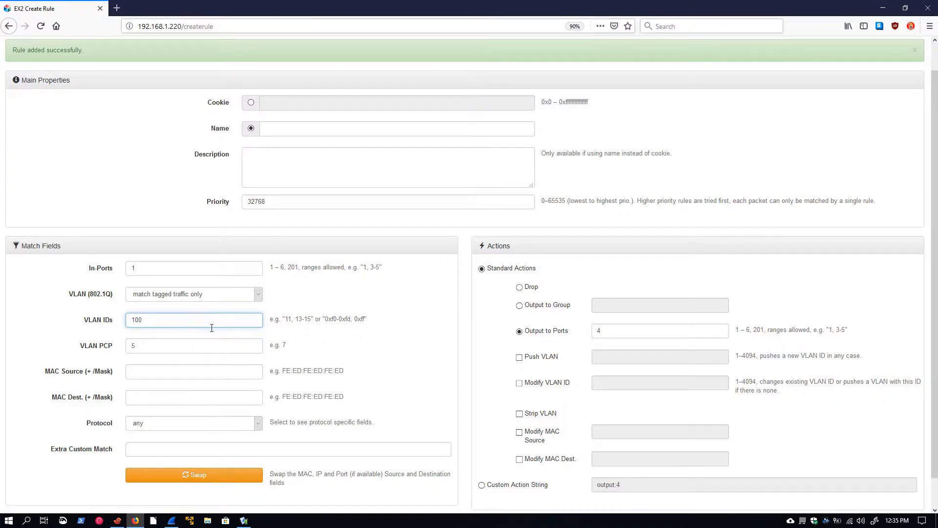
Try entering the list "5, 7" and the range "3-7" as the rule's VLAN PCP, clearing each entry
click(151, 350)
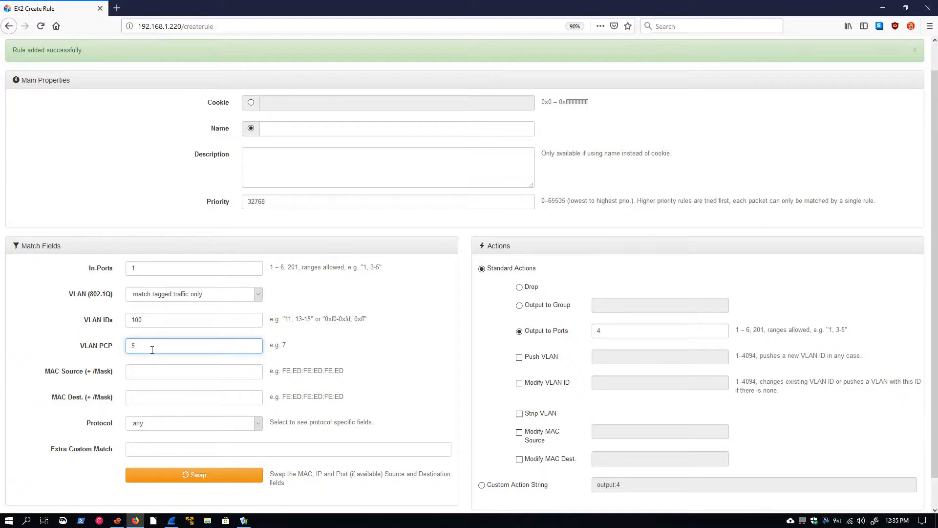
text(, 7)
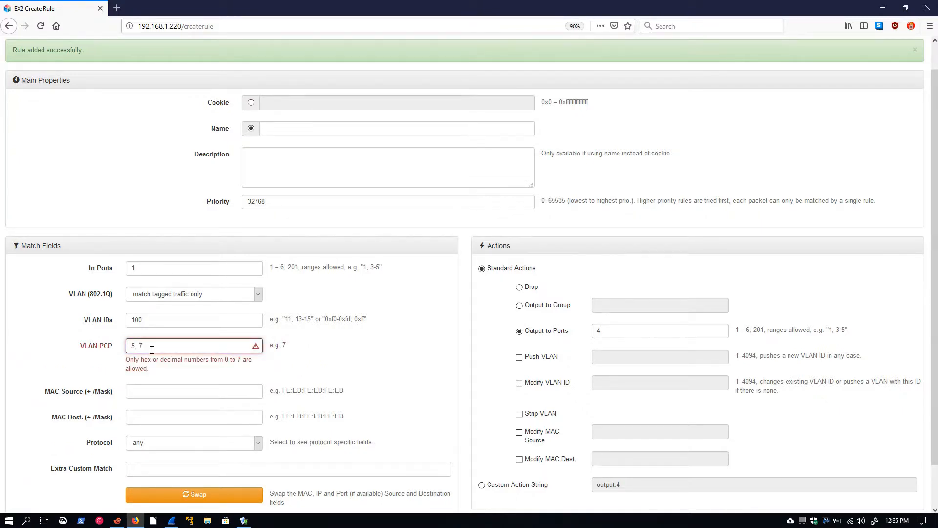
key(BackSpace)
key(BackSpace)
key(BackSpace)
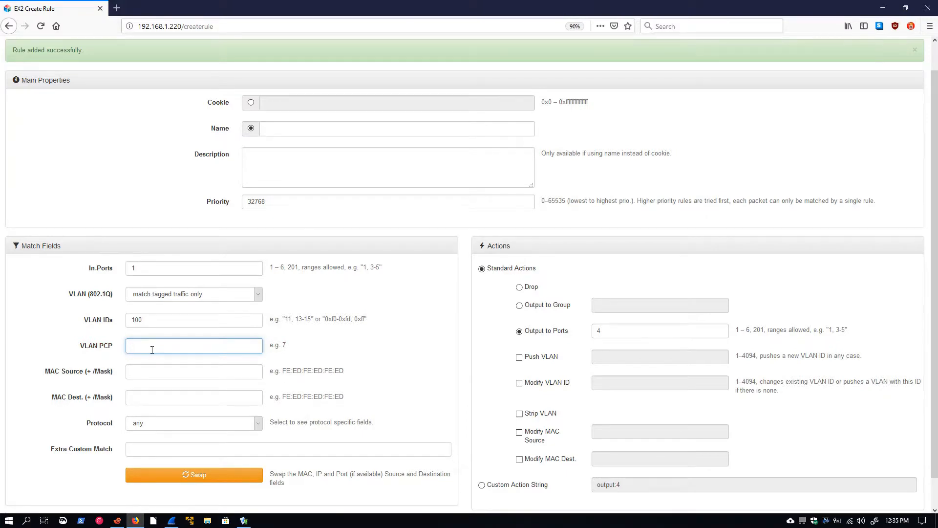
text(3-7)
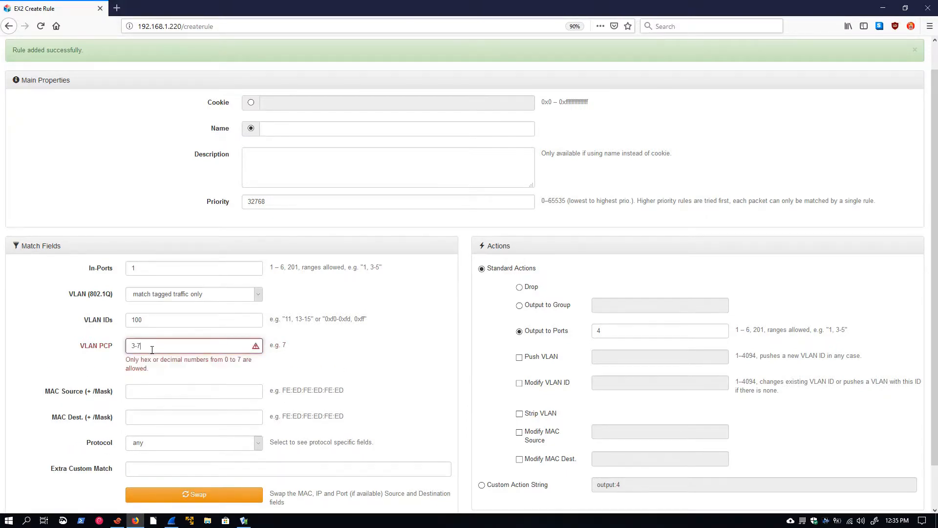
key(BackSpace)
key(BackSpace)
key(BackSpace)
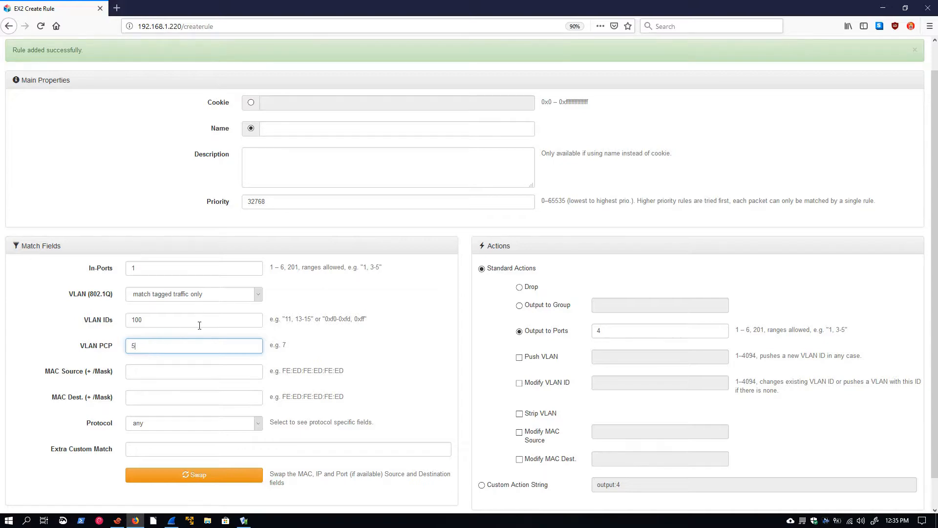
Apply one rule for VLAN ID 100 with PCP 5 and a second one with PCP 7
scroll(384, 446, down, 1)
click(445, 506)
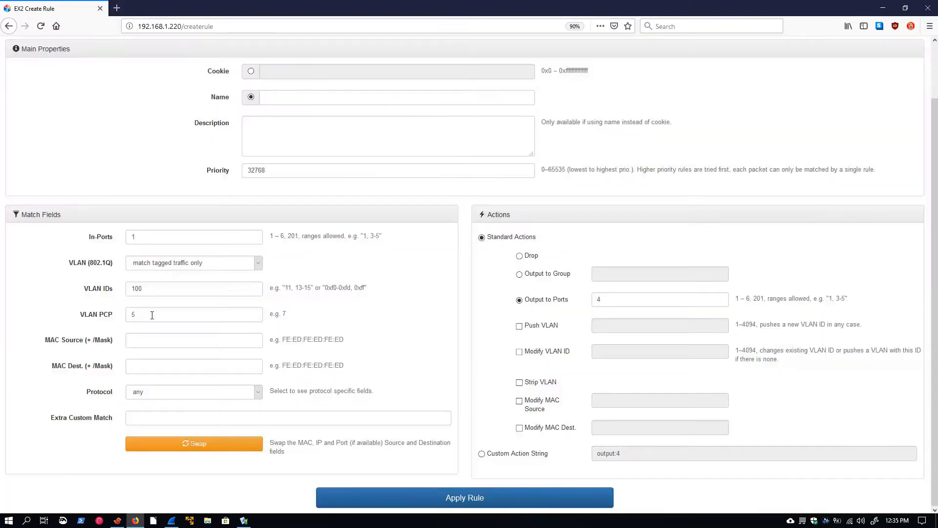
double_click(151, 315)
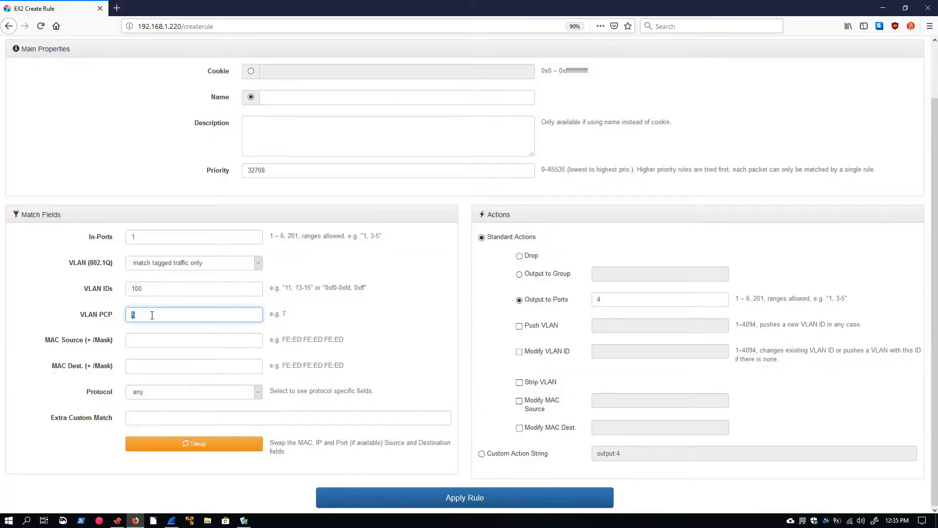
text(7)
click(488, 490)
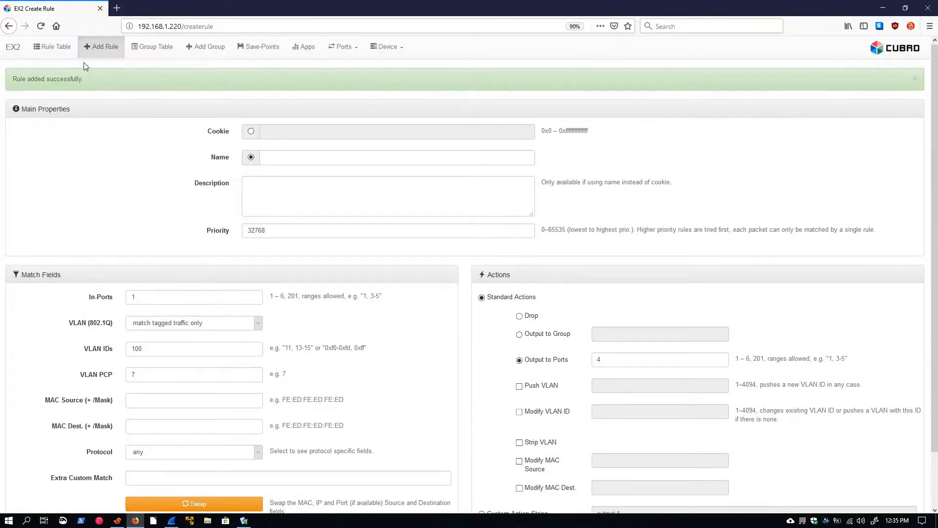
Open the rule table and delete the rule that matches PCP 0x5 without a VLAN ID
click(63, 49)
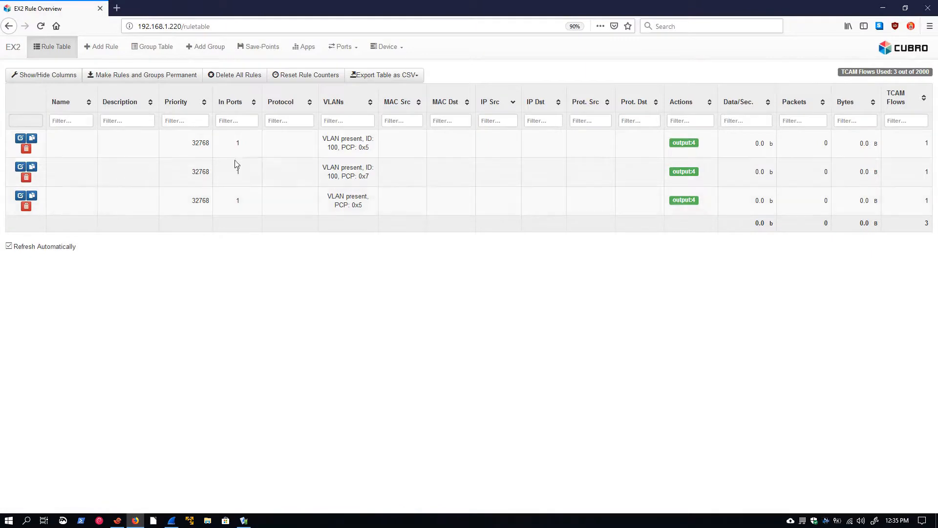
click(26, 207)
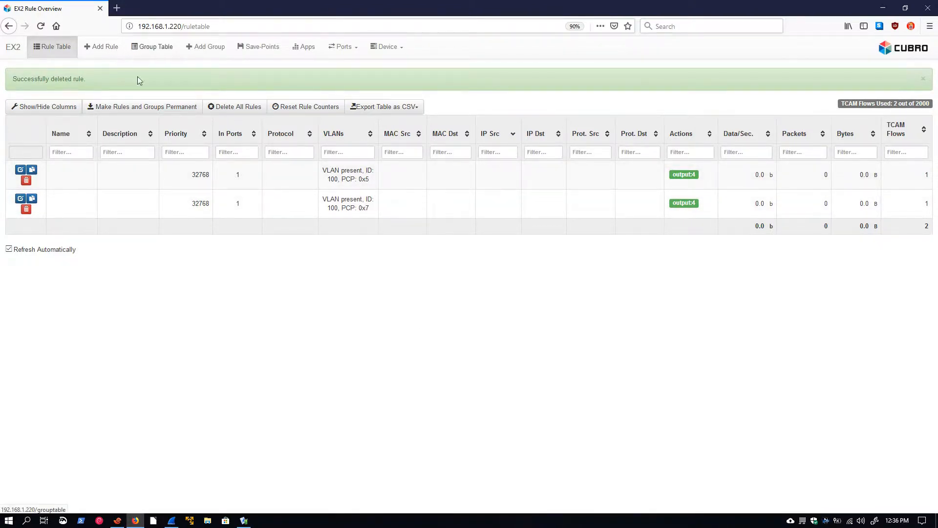
Begin a new rule with in-port 1 and output port 4
click(98, 46)
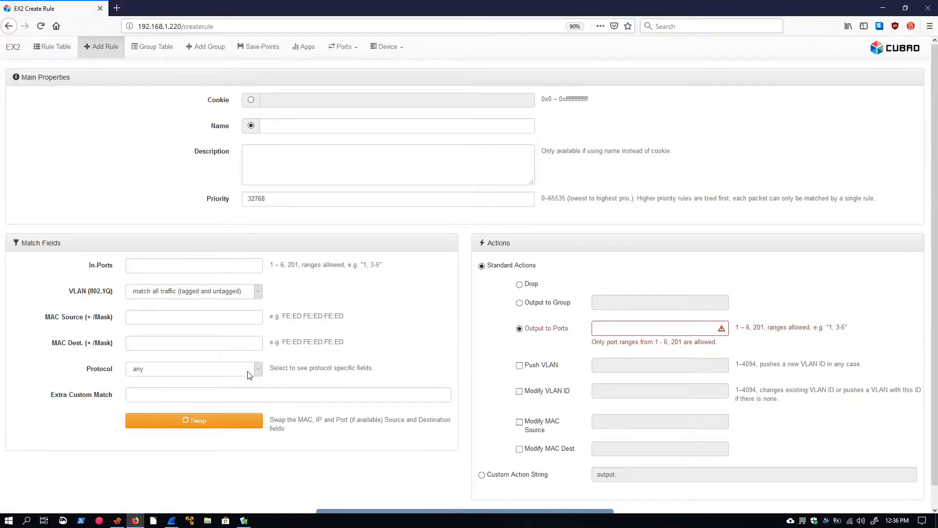
click(171, 263)
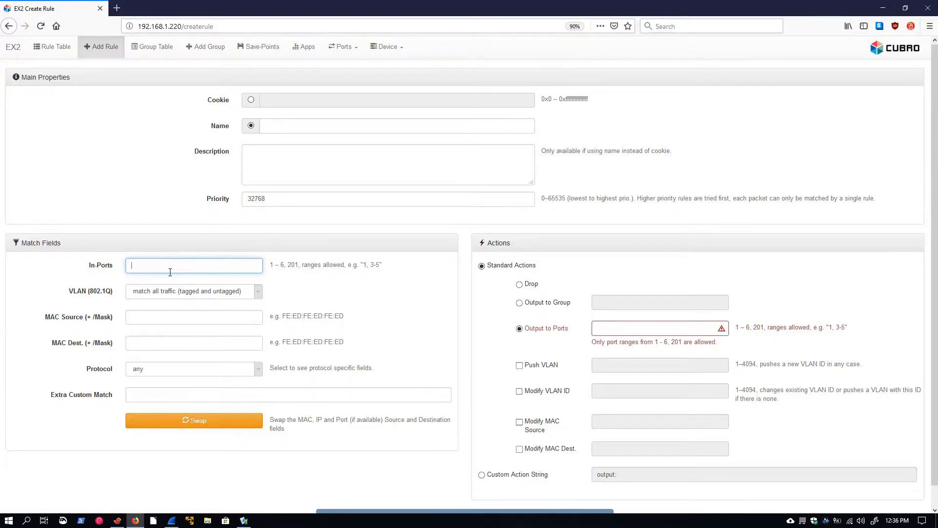
text(1)
click(597, 328)
text(4)
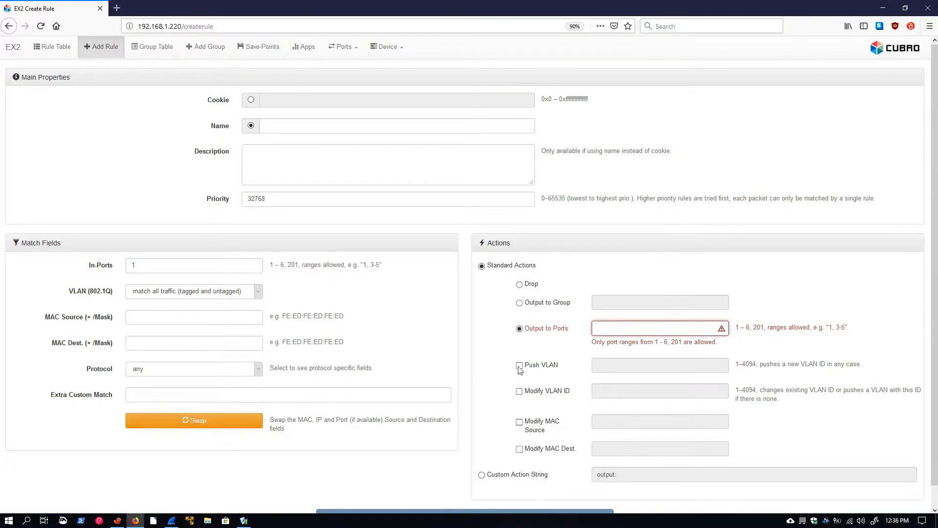
Open the recent file doublevlan.pcapng in Wireshark and inspect the two 802.1Q tags of frame 12
click(171, 520)
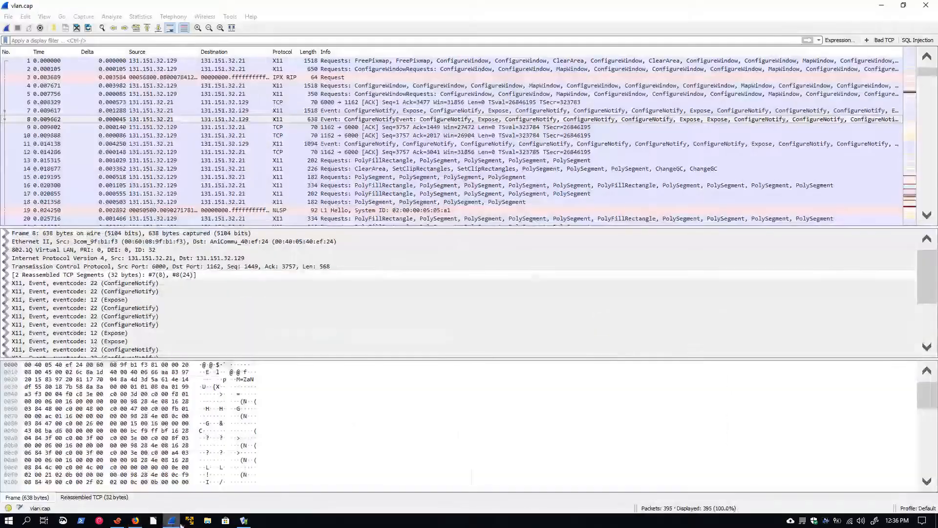
click(8, 17)
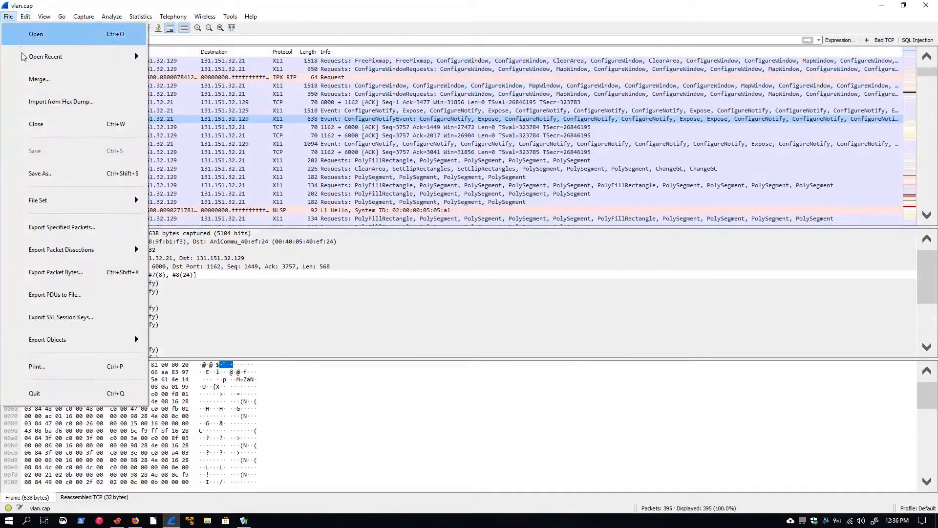
mouse_move(128, 55)
click(249, 81)
click(416, 267)
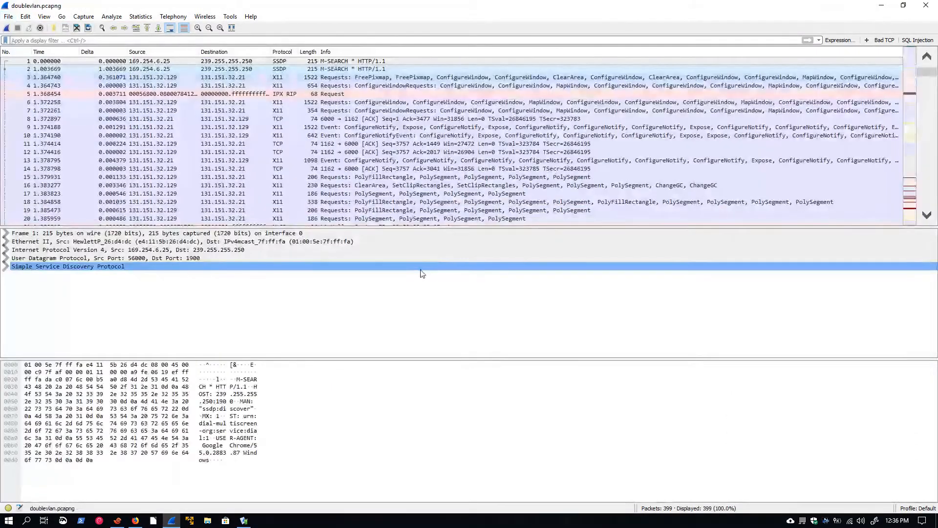
click(303, 152)
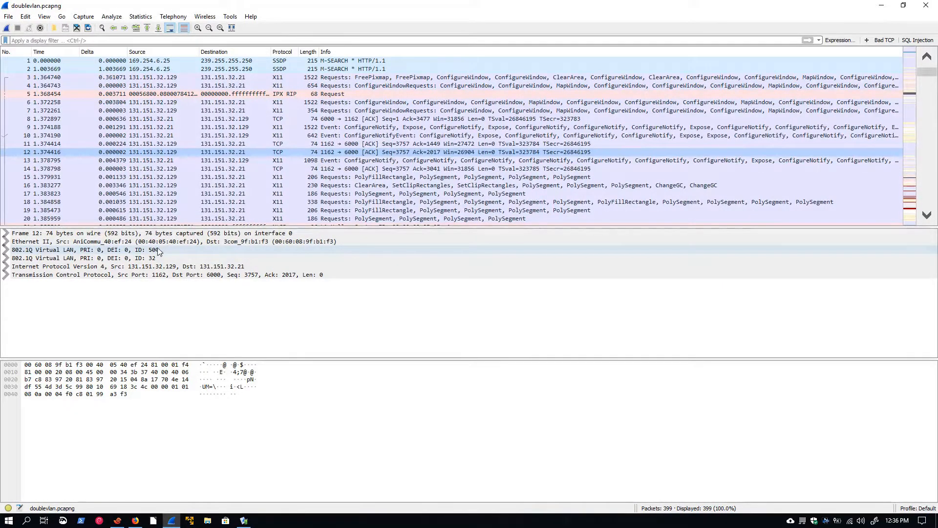
Replace the packet file in Colasoft Packet Player with doublevlan.pcapng from the VLAN folder
click(244, 519)
click(809, 187)
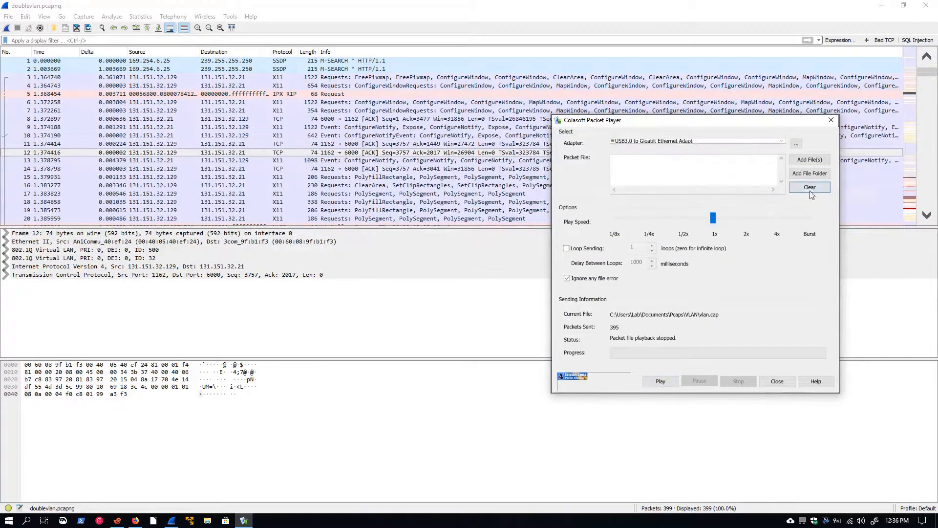
click(811, 163)
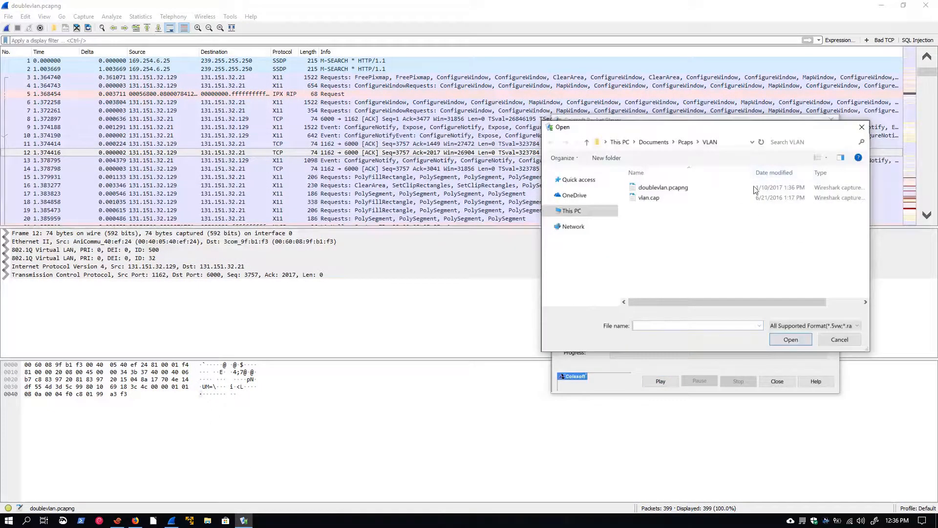
click(636, 197)
click(645, 188)
click(648, 189)
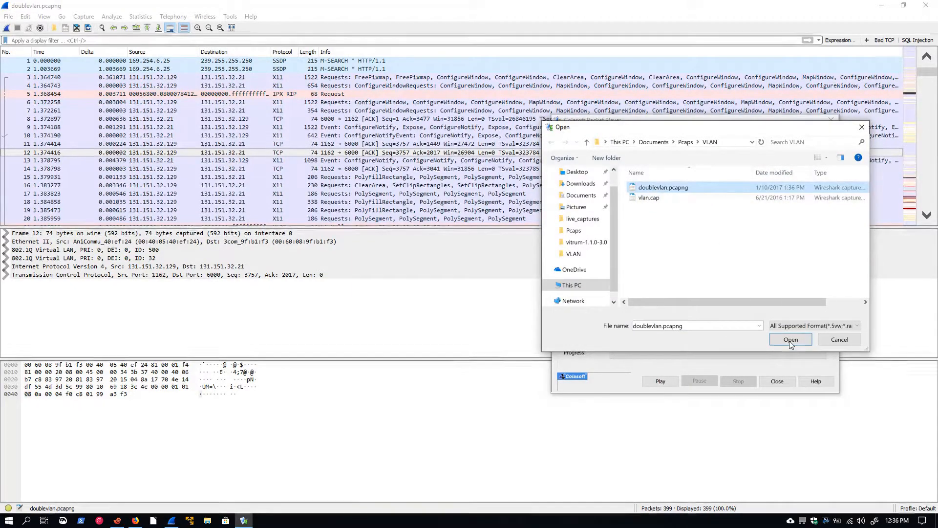
click(791, 341)
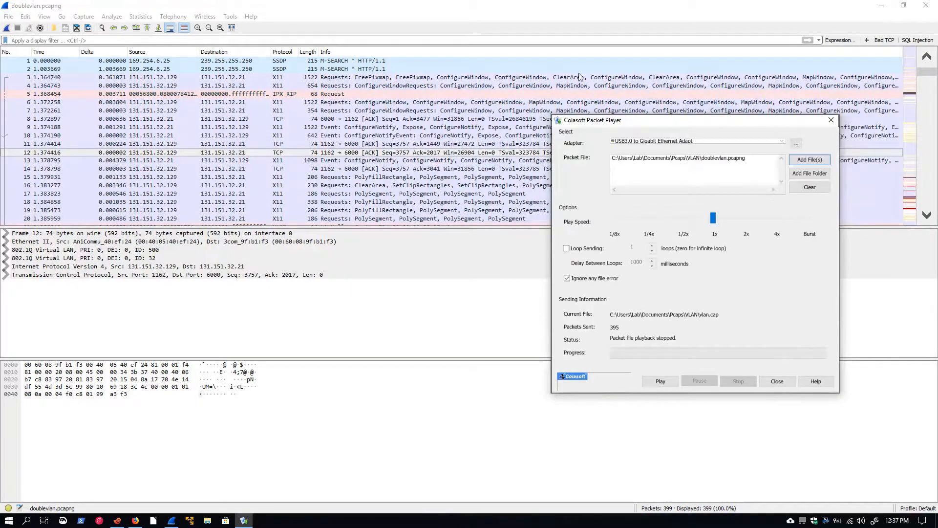
Return to the new EX2 rule in Firefox and limit its VLAN matching to tagged traffic only
click(136, 519)
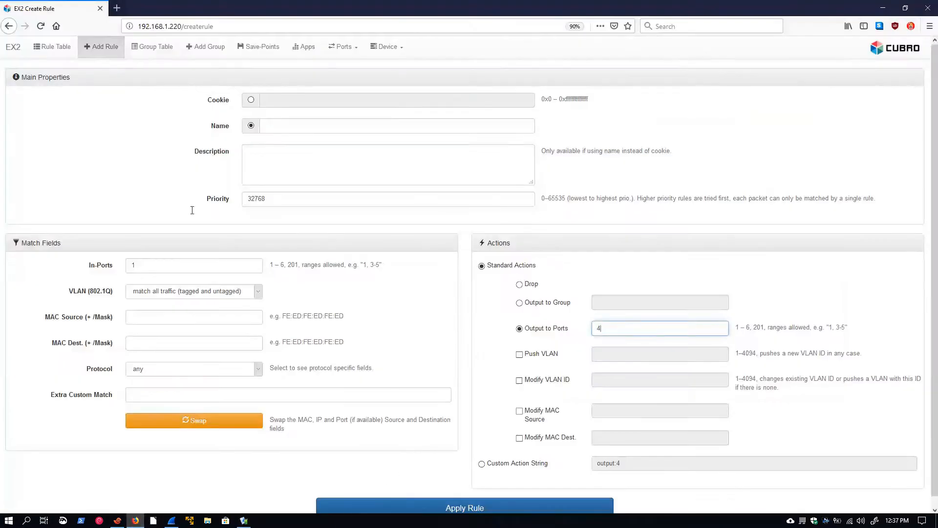
click(166, 291)
click(176, 309)
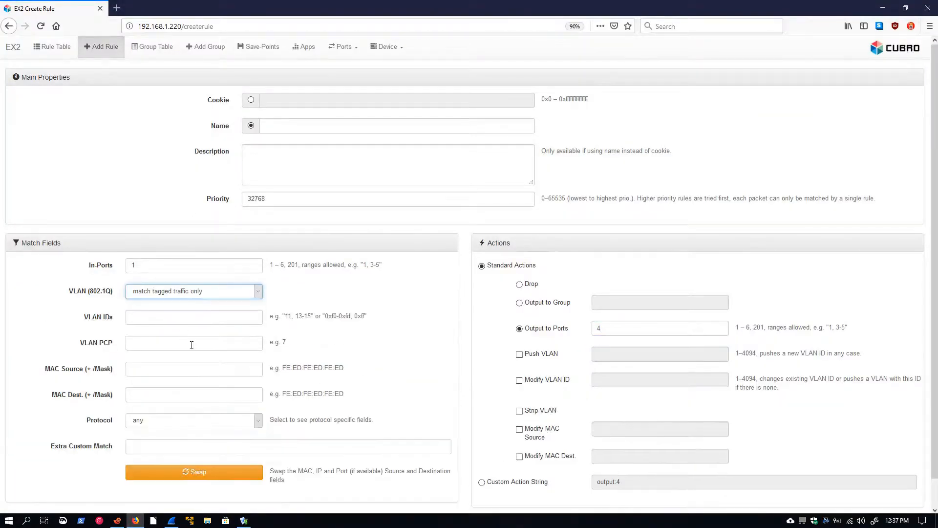
Set the new rule's VLAN ID to 500 and apply the rule
click(160, 318)
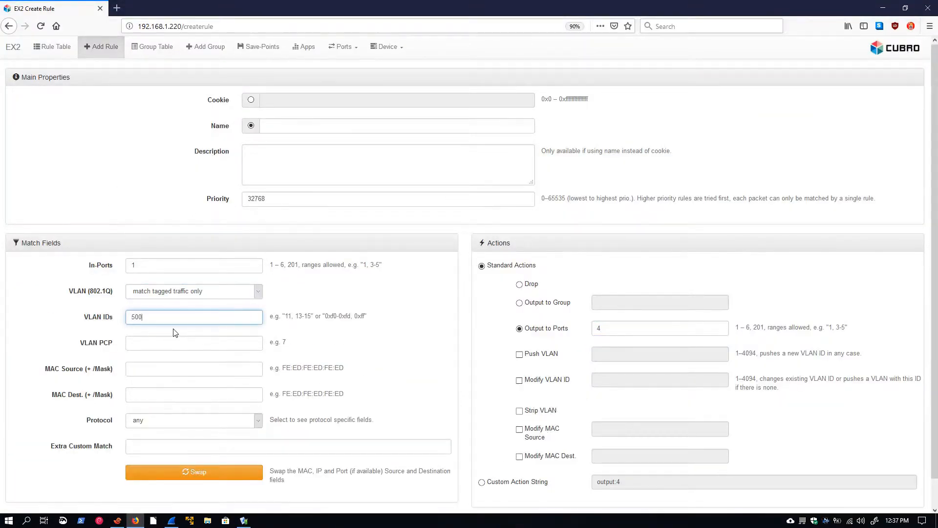
scroll(213, 305, down, 2)
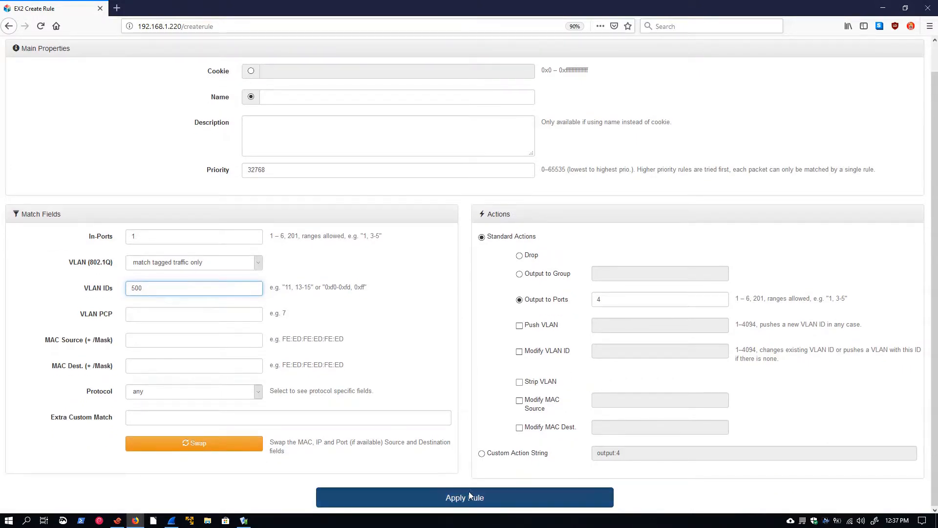
click(468, 491)
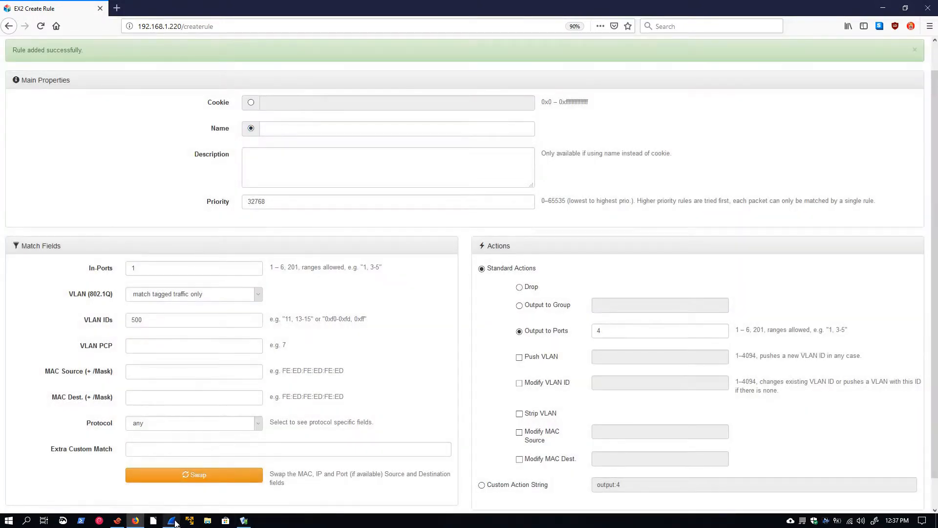
Capture the Colasoft Packet Player replay of doublevlan.pcapng in Wireshark and inspect the 802.1Q tags of frame 340
click(171, 520)
click(7, 28)
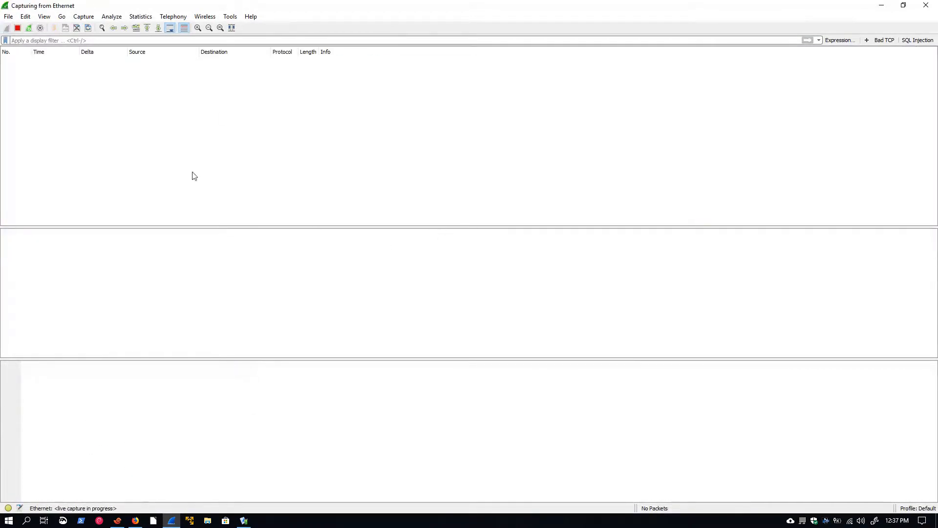
click(244, 520)
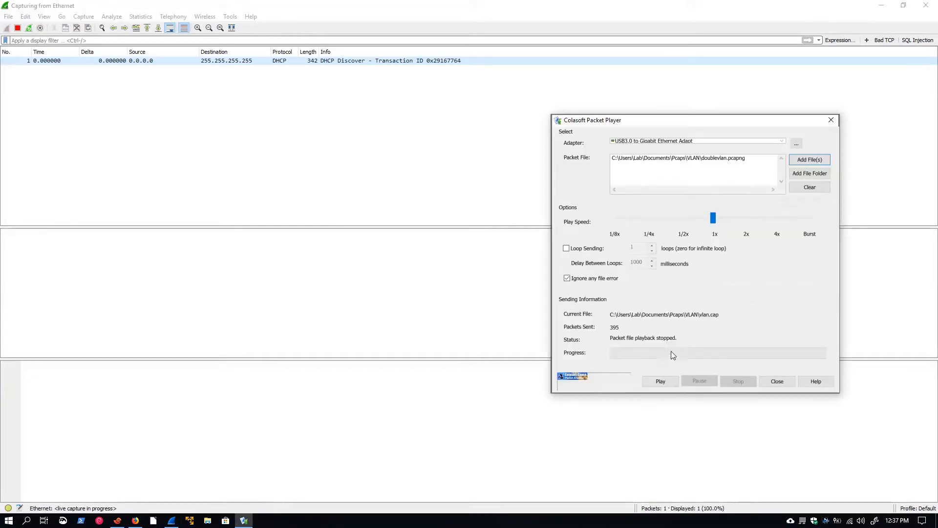
click(657, 382)
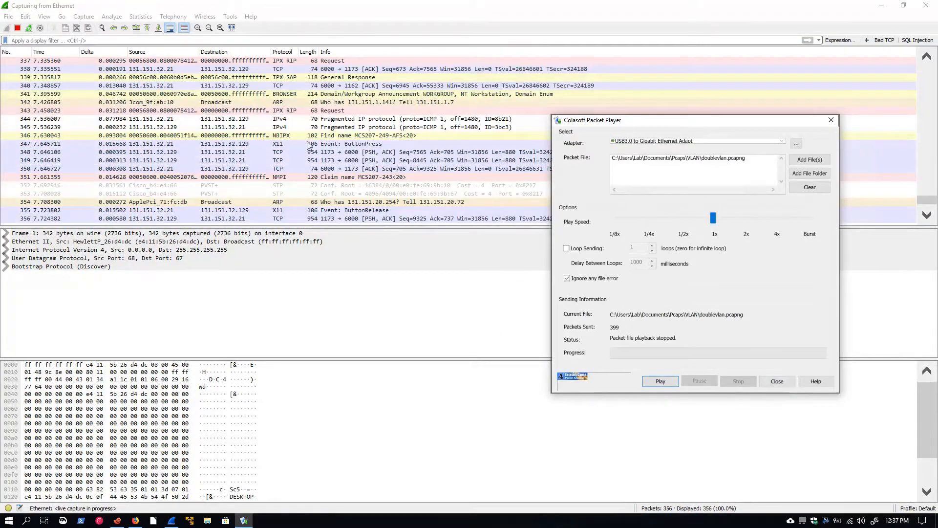
click(18, 27)
click(191, 85)
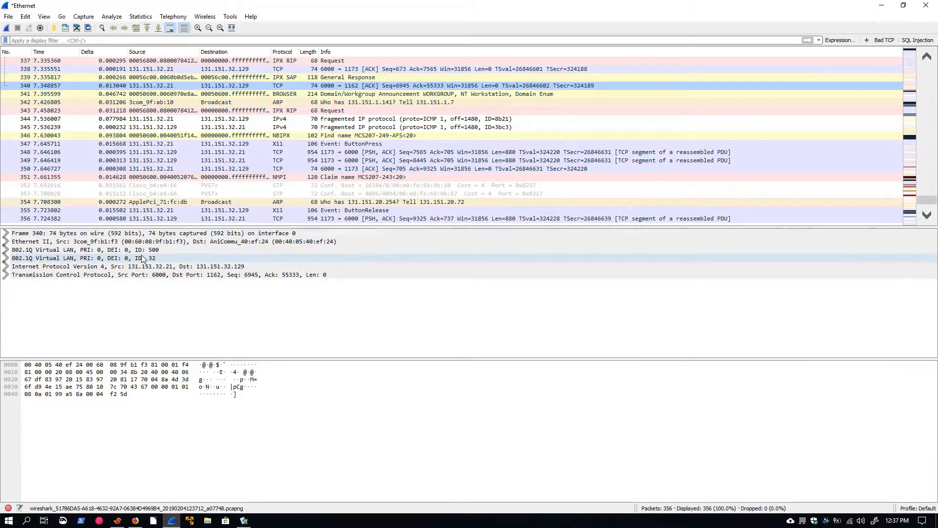
Return to the EX2 rule form in Firefox, change the VLAN ID to 32 and apply it as another rule
click(135, 520)
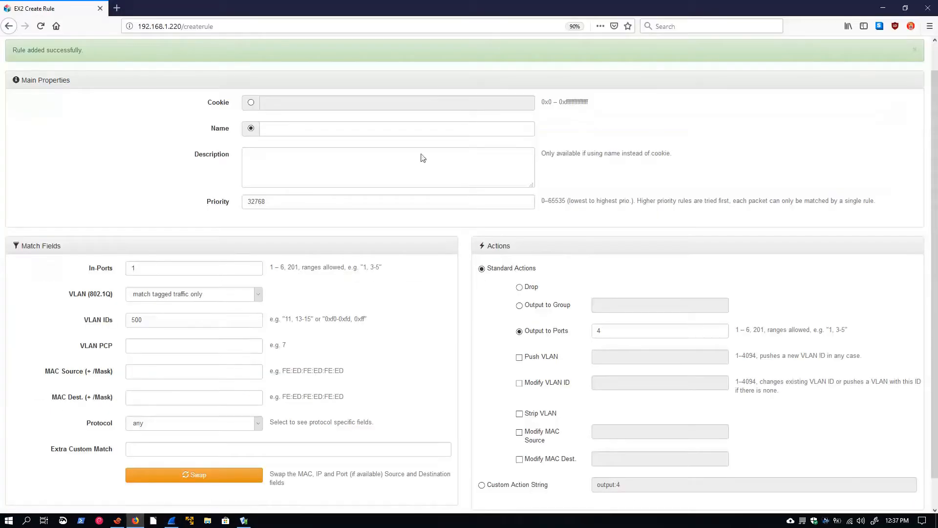
double_click(166, 321)
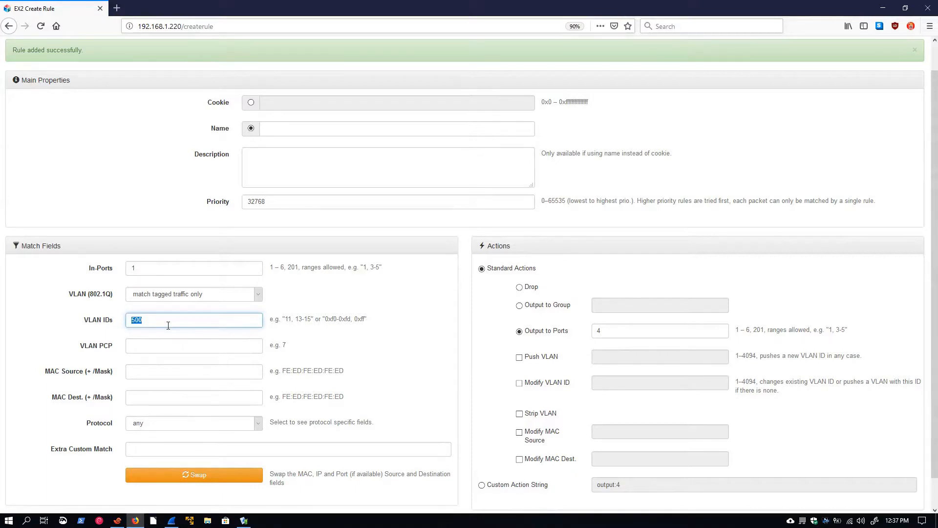
text(32)
scroll(217, 320, down, 2)
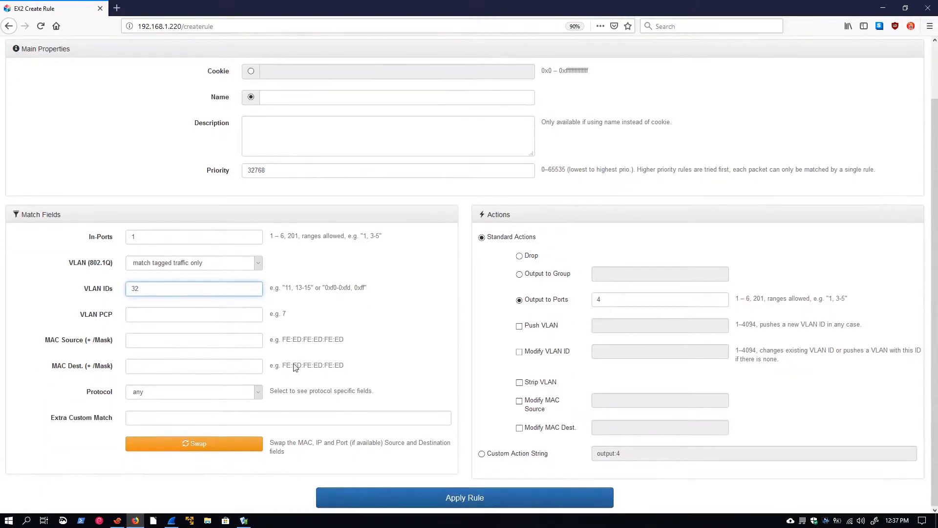
click(465, 499)
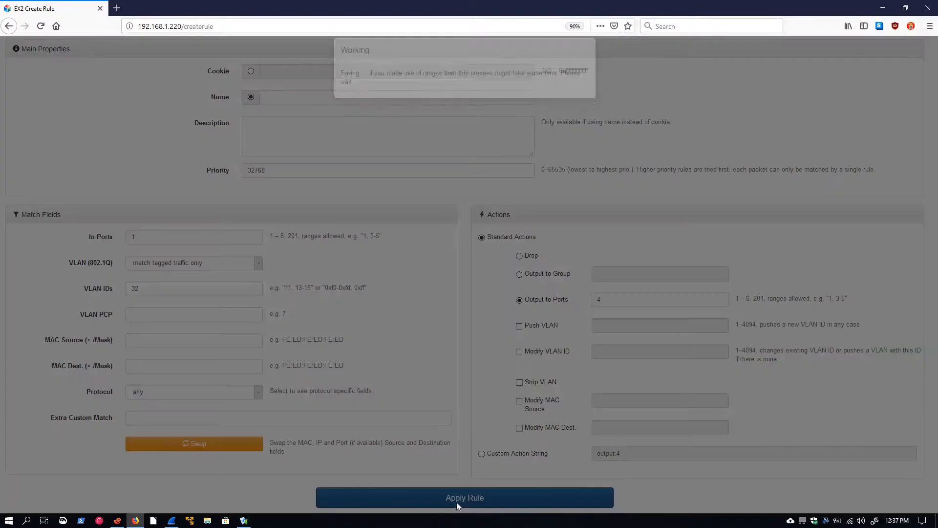
key(Return)
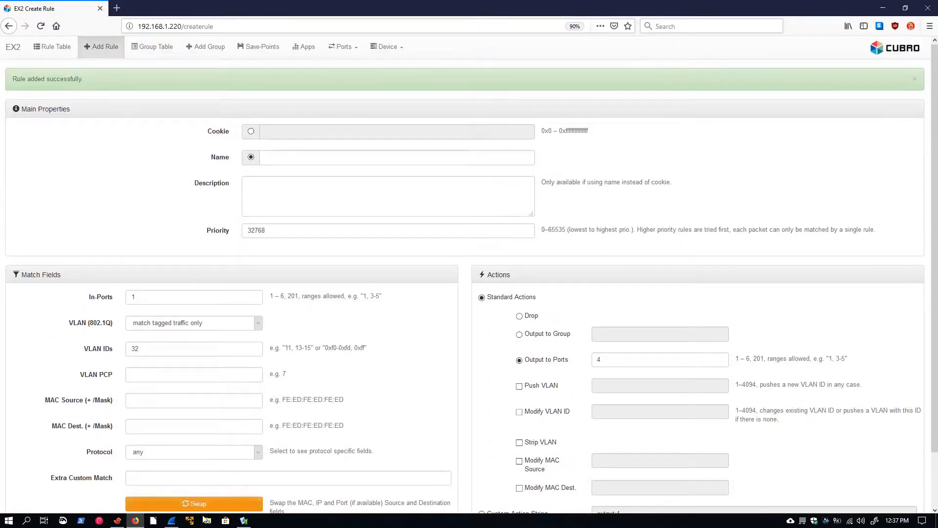
Start a new Wireshark capture without saving the previous one and replay doublevlan.pcapng from Colasoft Packet Player
click(172, 520)
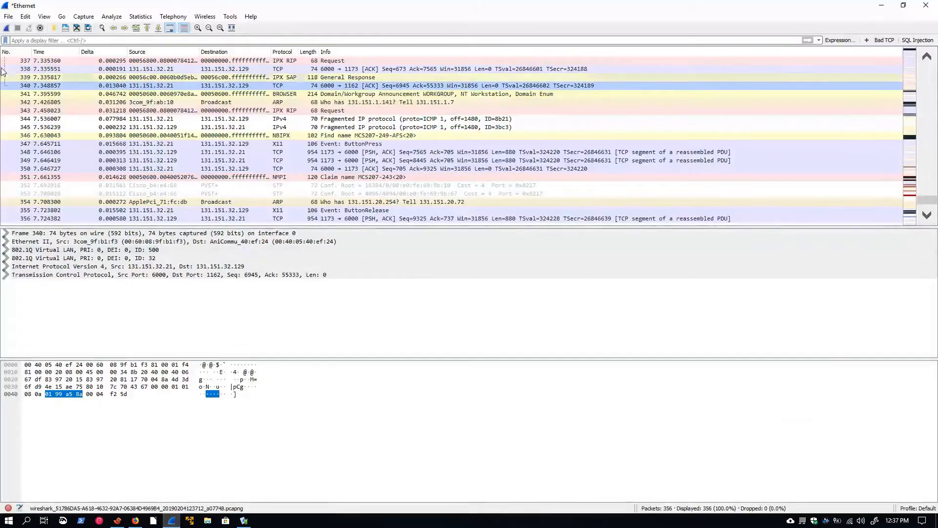
click(497, 282)
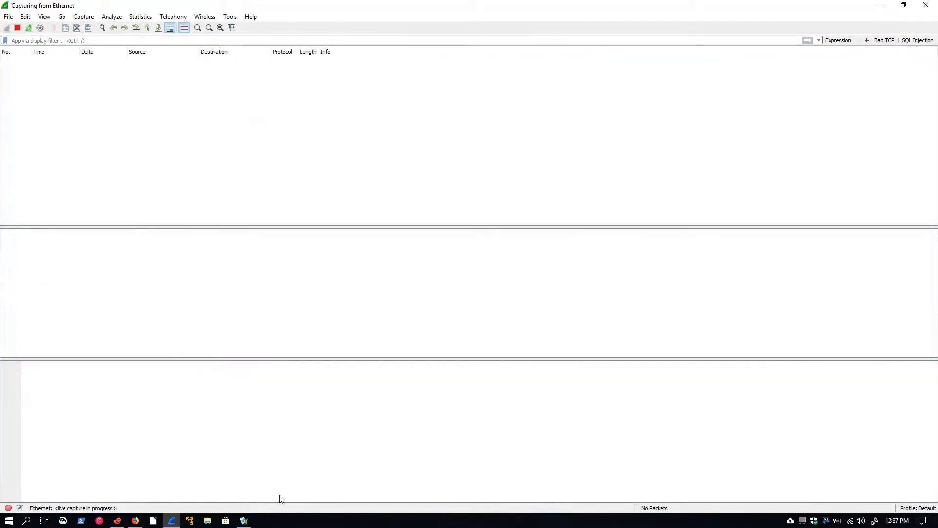
click(244, 520)
click(655, 384)
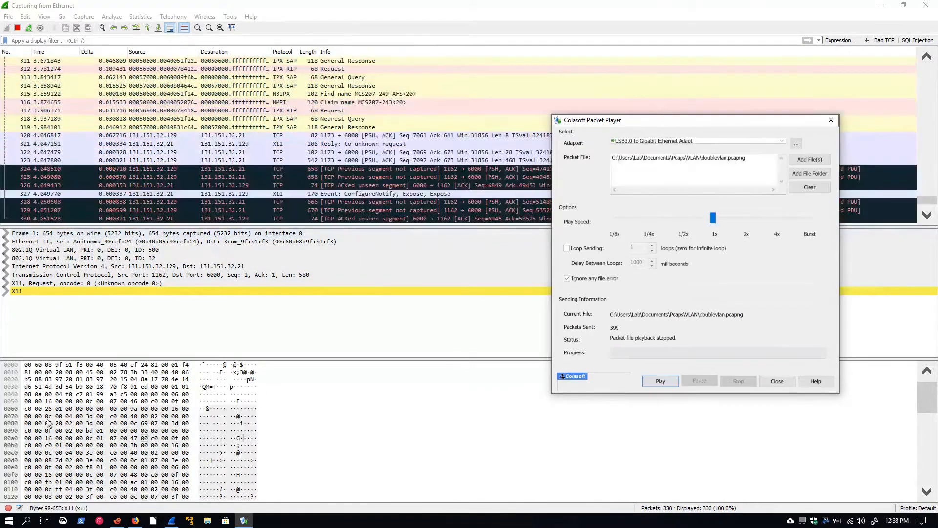
In the EX2 rule table in Firefox, delete the VLAN 500 rule and both VLAN 100 rules, keeping only VLAN 32
click(135, 520)
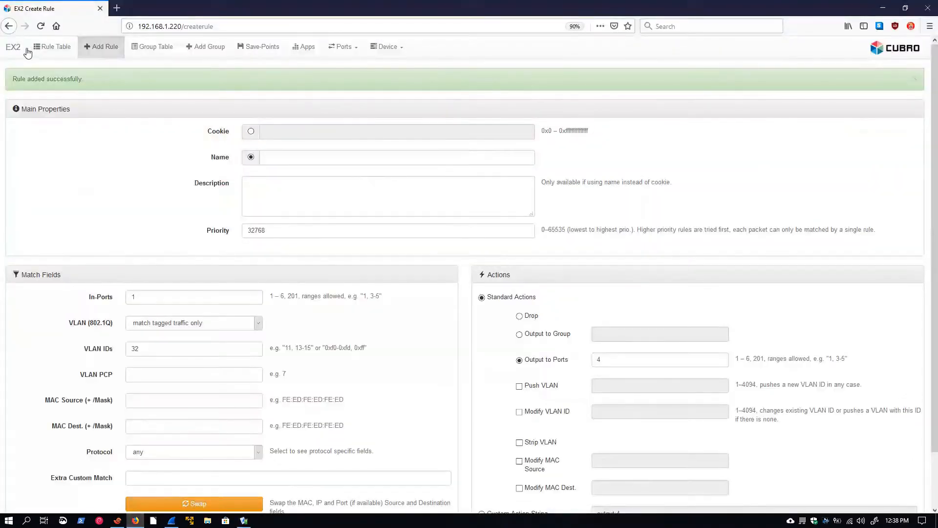
click(52, 47)
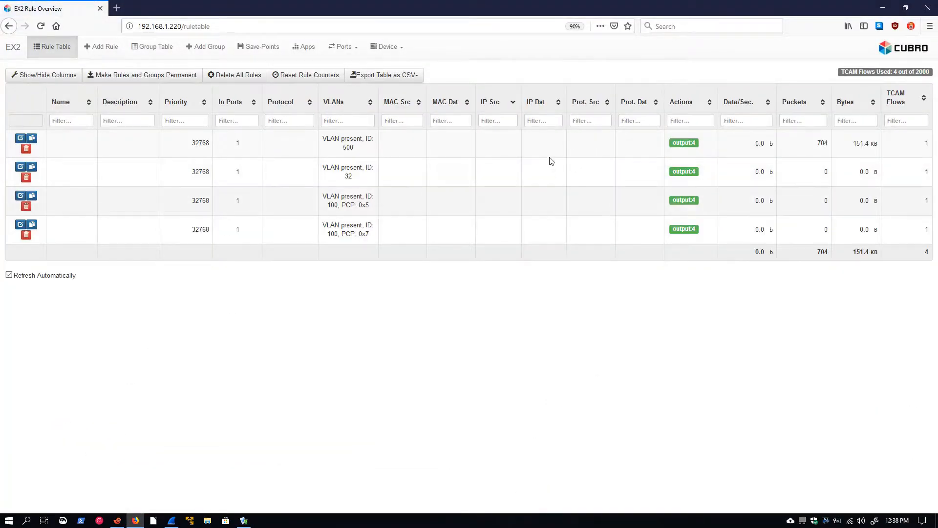
click(26, 149)
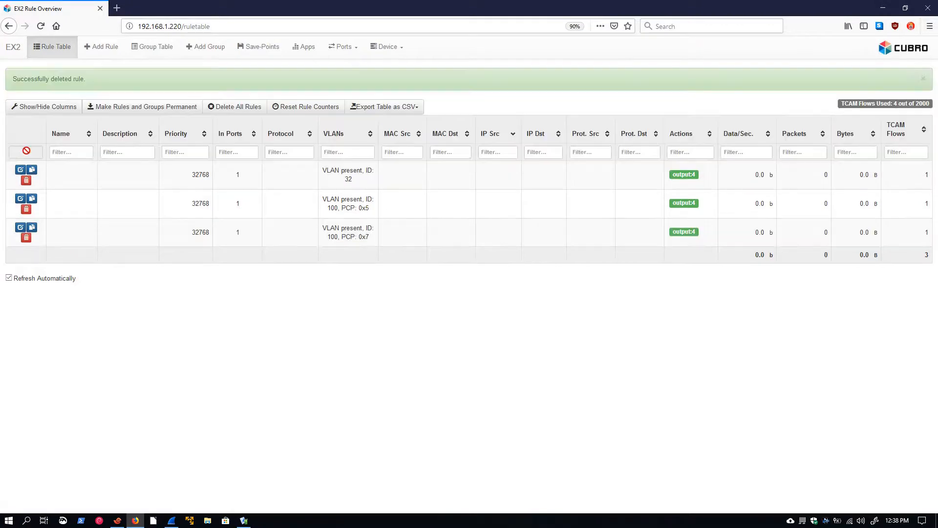
click(26, 238)
click(25, 210)
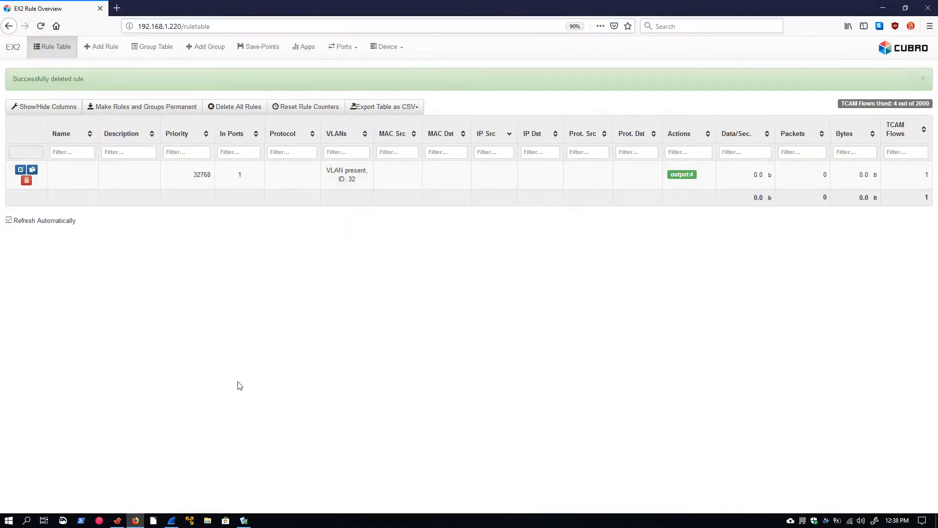
Restart the Wireshark capture unsaved, replay doublevlan.pcapng against only the VLAN 32 rule, and stop capturing
click(171, 519)
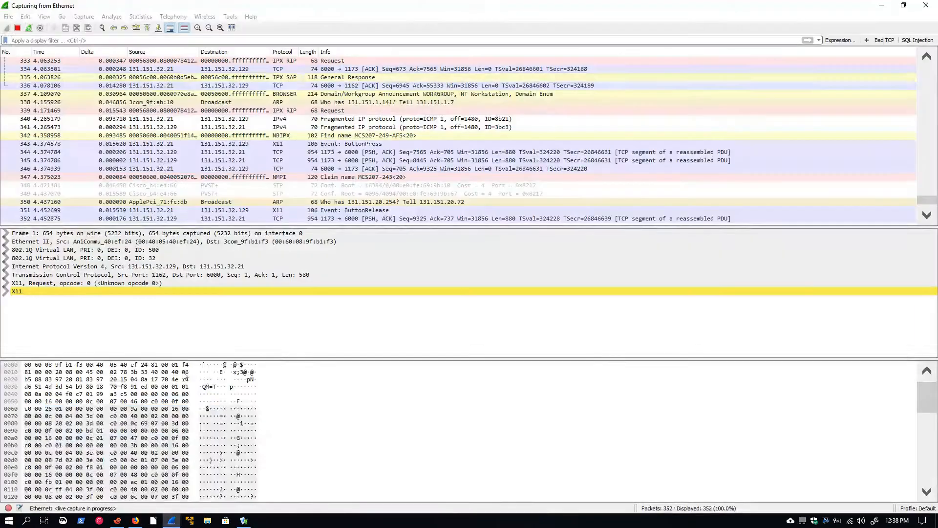
click(17, 28)
click(7, 28)
click(513, 269)
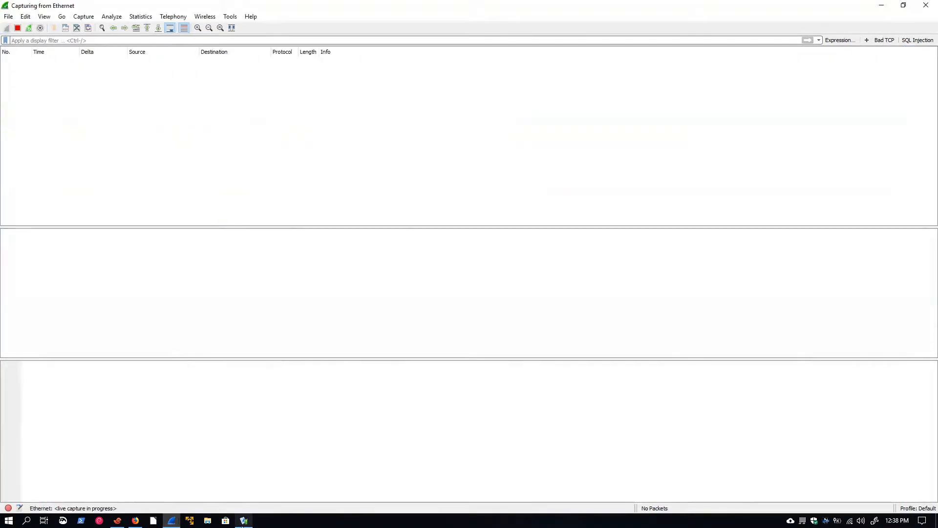
click(243, 520)
click(659, 380)
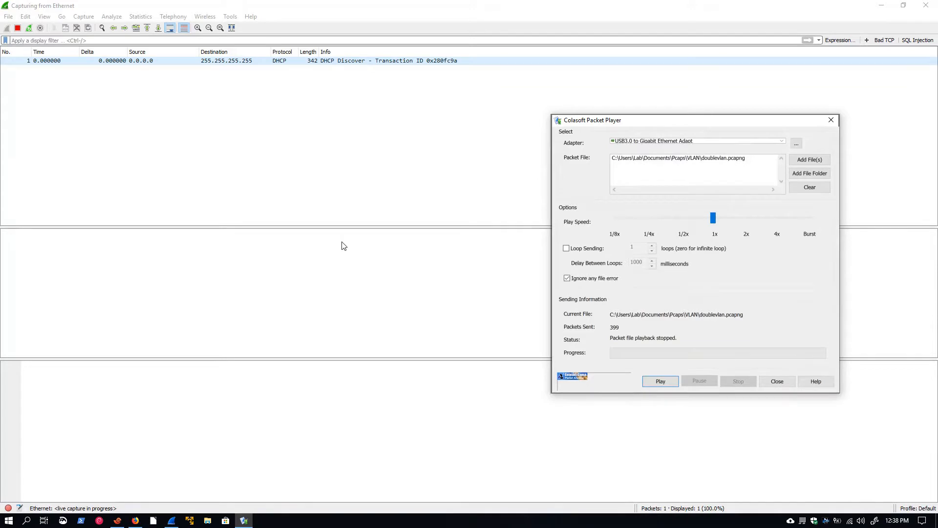
click(17, 28)
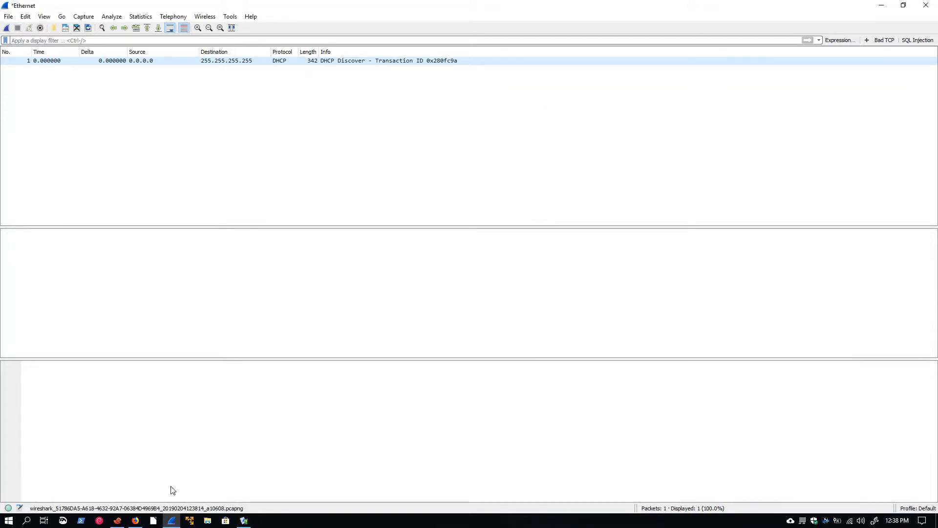
Switch to the EX2 interface in Firefox, view the blank rule form and return to the rule table
click(136, 520)
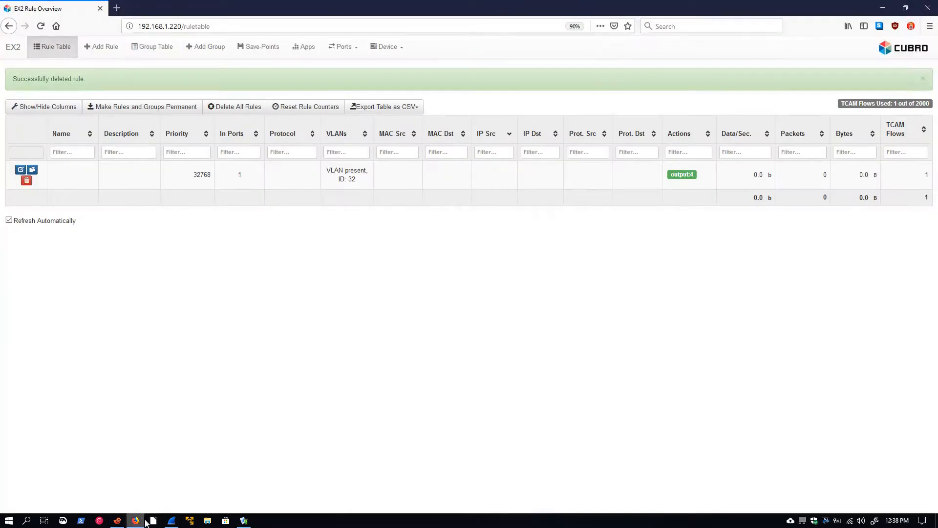
click(90, 45)
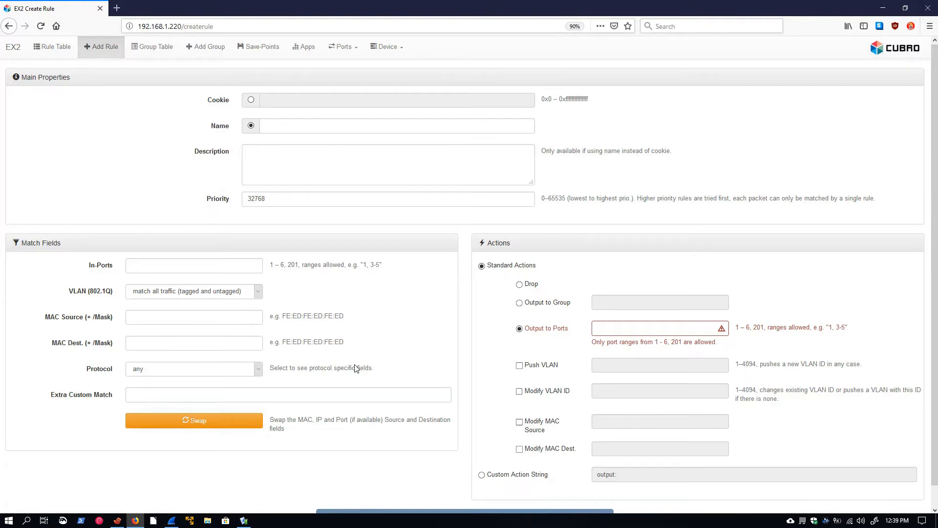
click(70, 49)
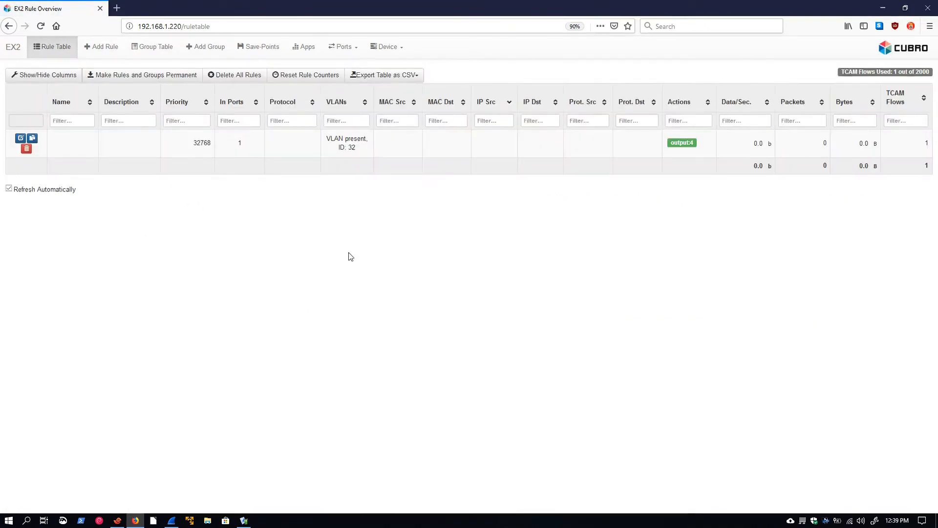